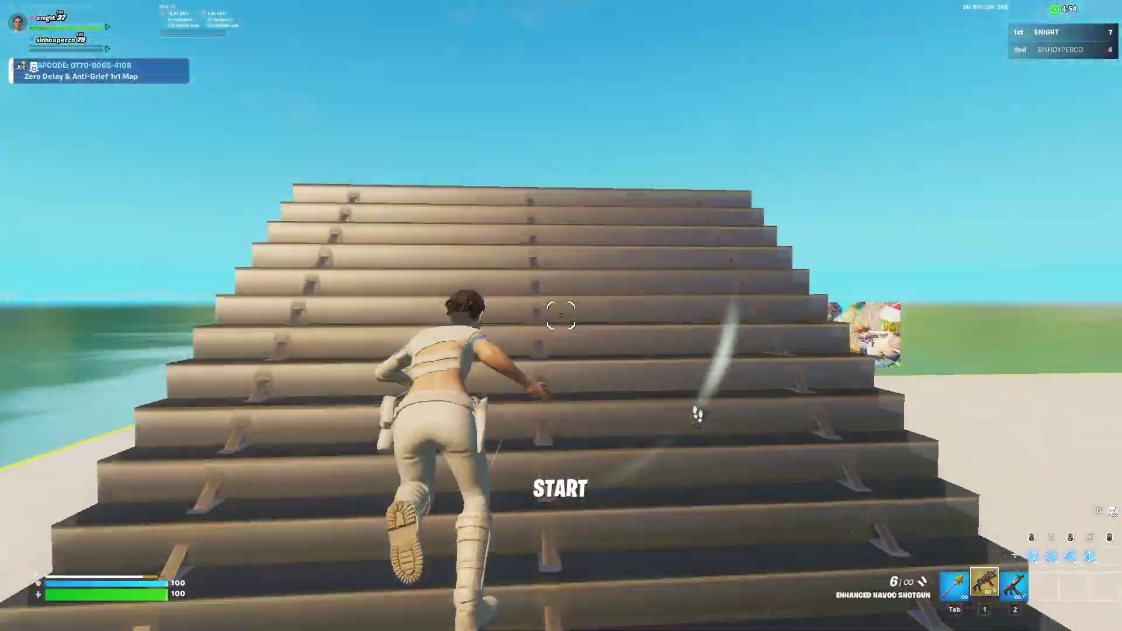
pyautogui.click(561, 316)
pyautogui.click(561, 315)
pyautogui.press('w')
pyautogui.click(561, 315)
pyautogui.press('Tab')
pyautogui.press('q')
pyautogui.click(561, 316)
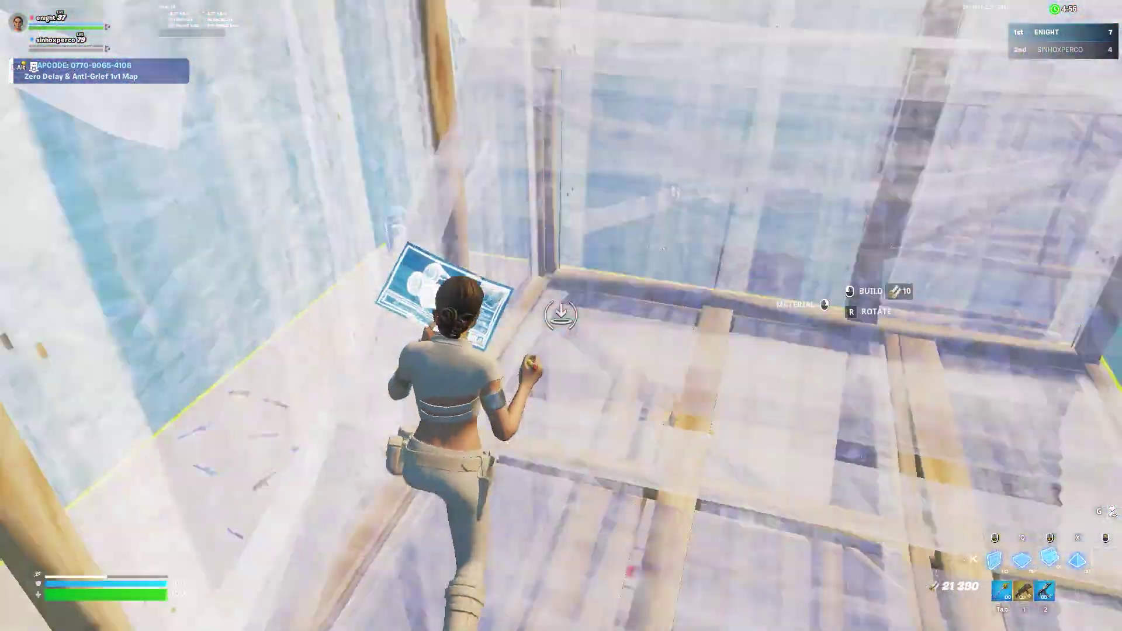
pyautogui.click(561, 316)
pyautogui.press('Tab')
pyautogui.press('w')
pyautogui.click(561, 316)
pyautogui.press('space')
pyautogui.click(561, 315)
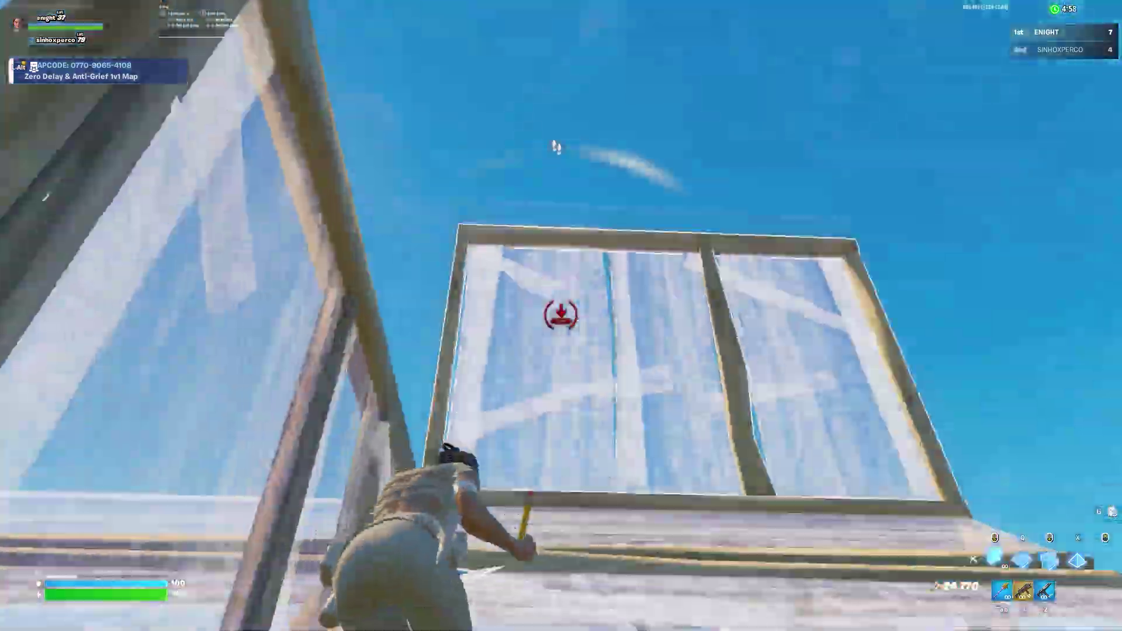
pyautogui.press('1')
pyautogui.press('w')
pyautogui.press('q')
pyautogui.click(561, 315)
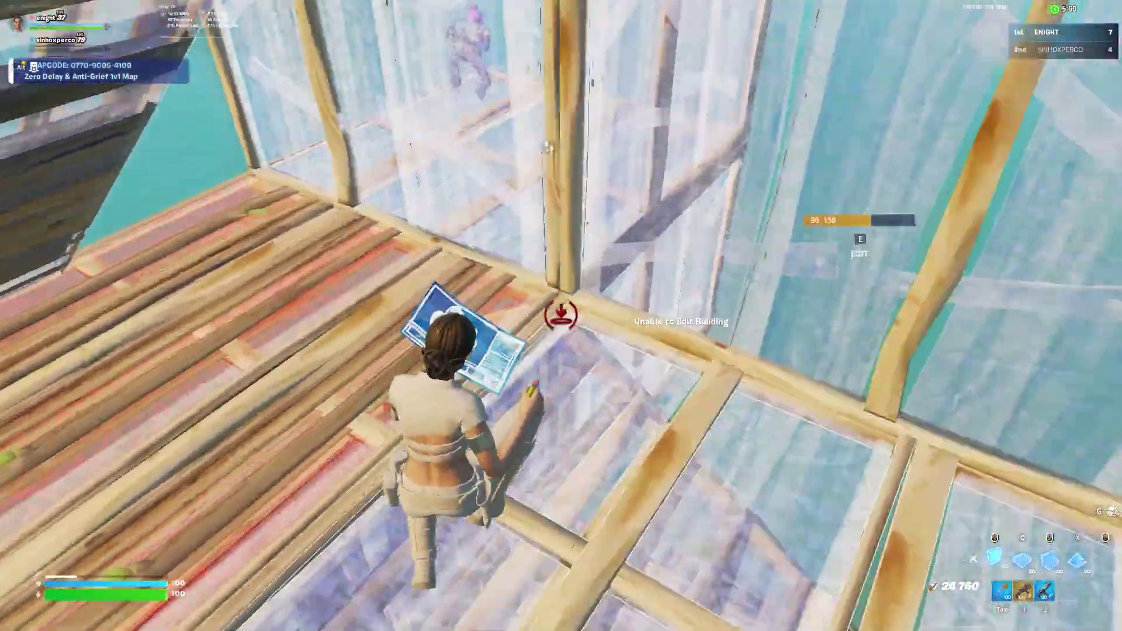
pyautogui.click(561, 315)
pyautogui.press('w')
pyautogui.click(561, 315)
pyautogui.click(561, 315)
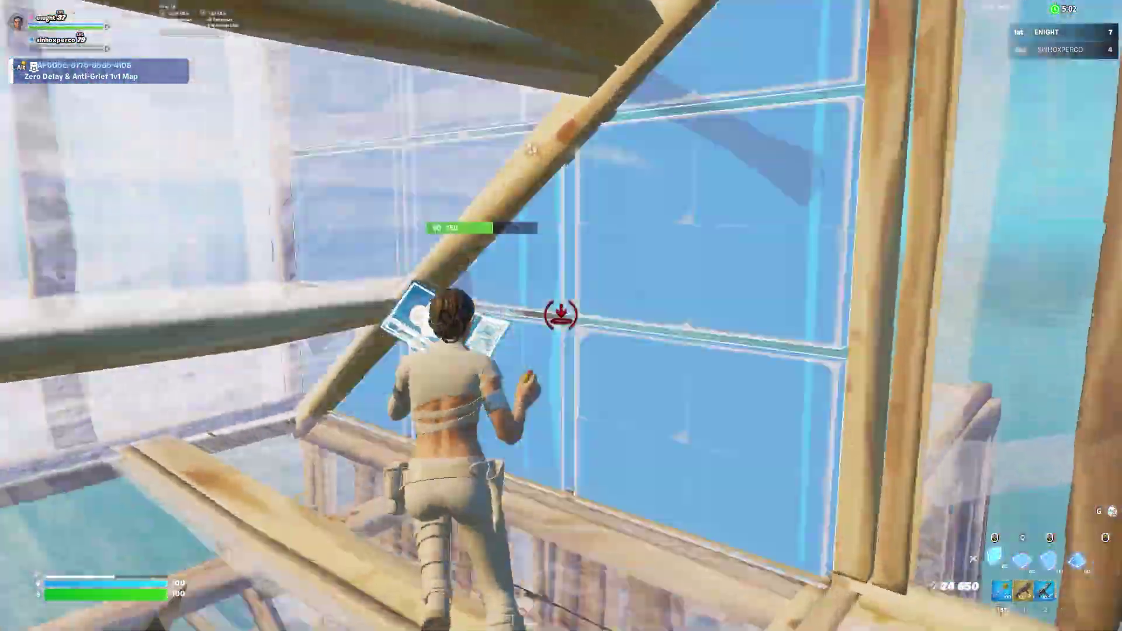
pyautogui.click(561, 315)
pyautogui.press('q')
pyautogui.click(561, 315)
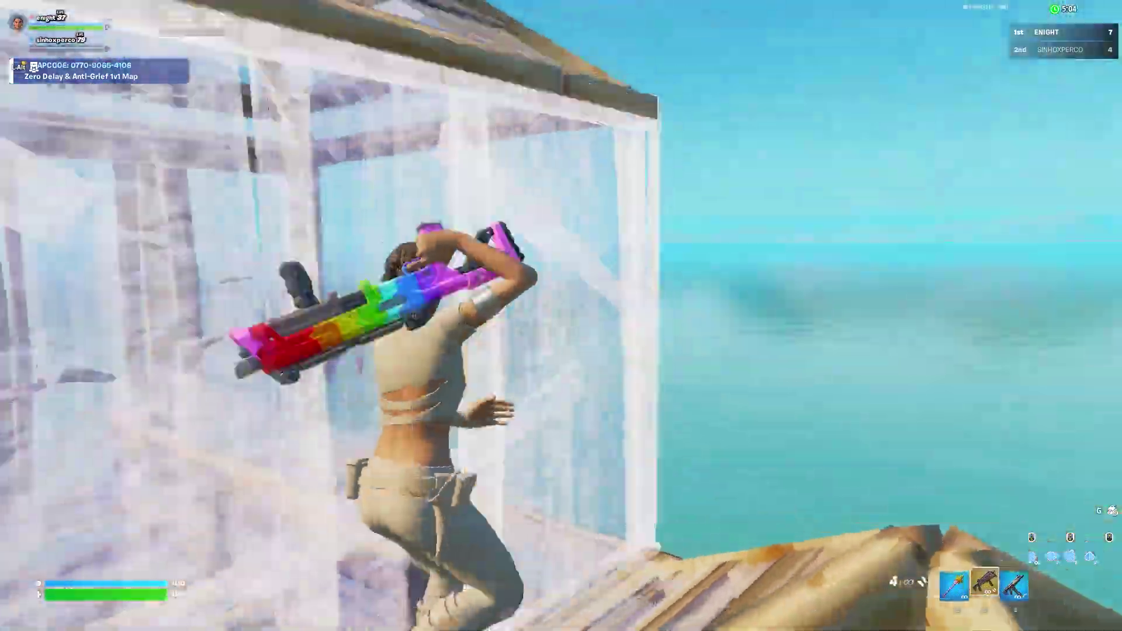
pyautogui.press('e')
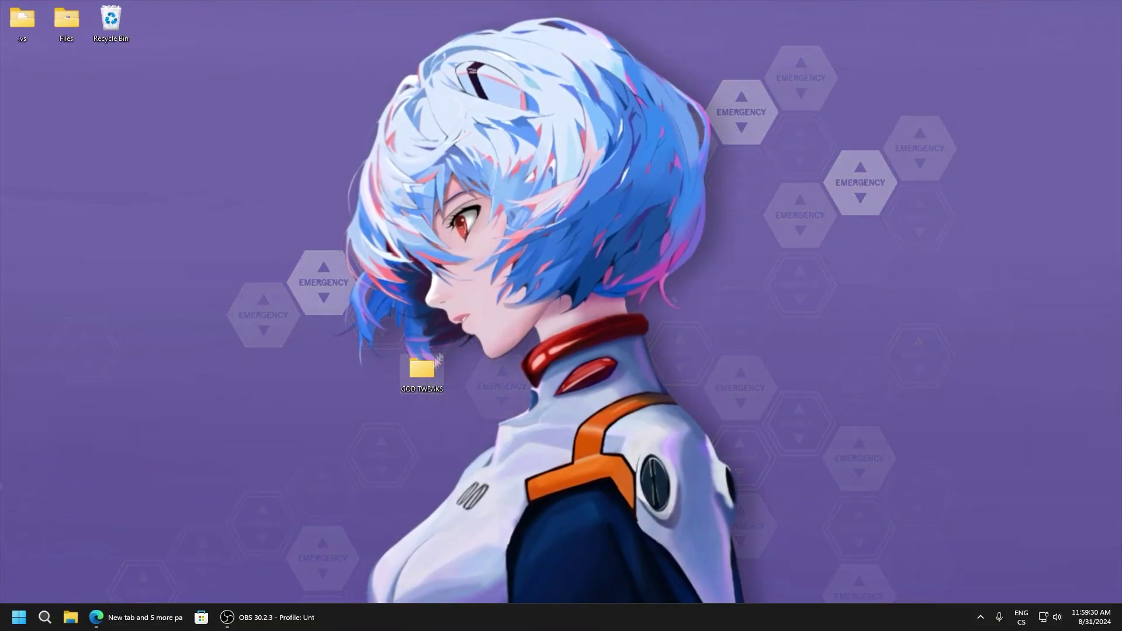
# Step: Open the GOD TWEAKS folder and go into its 0 Start subfolder
pyautogui.doubleClick(437, 359)
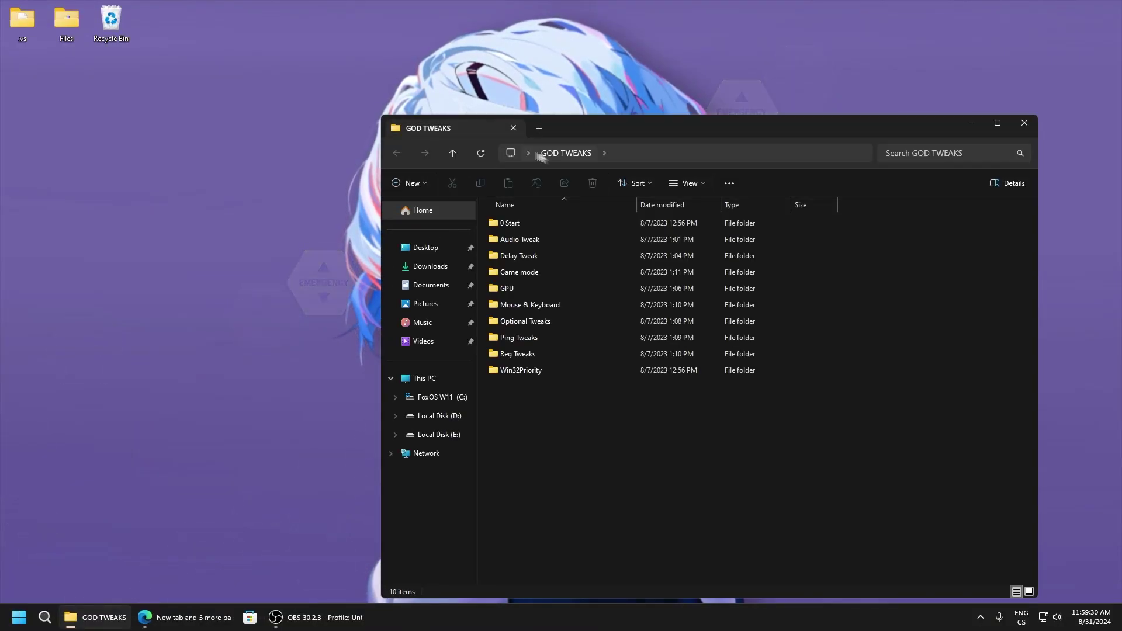
pyautogui.moveTo(591, 124)
pyautogui.mouseDown()
pyautogui.moveTo(647, 138)
pyautogui.moveTo(554, 125)
pyautogui.moveTo(592, 125)
pyautogui.mouseUp()
pyautogui.moveTo(568, 432)
pyautogui.mouseDown()
pyautogui.moveTo(493, 220)
pyautogui.moveTo(548, 269)
pyautogui.moveTo(571, 413)
pyautogui.mouseUp()
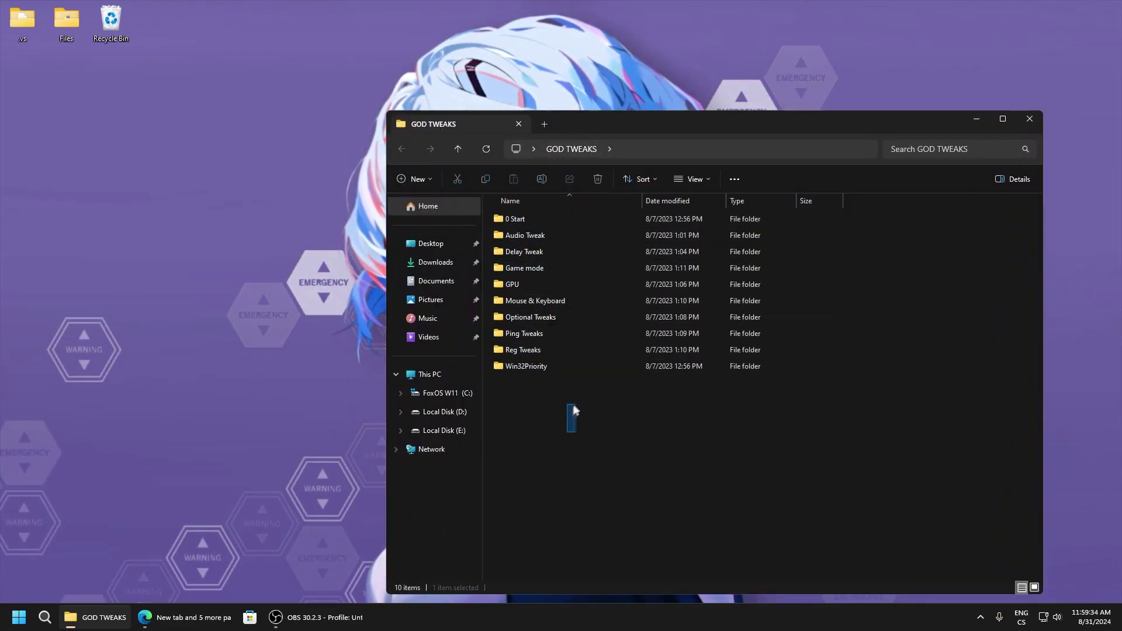
pyautogui.doubleClick(509, 222)
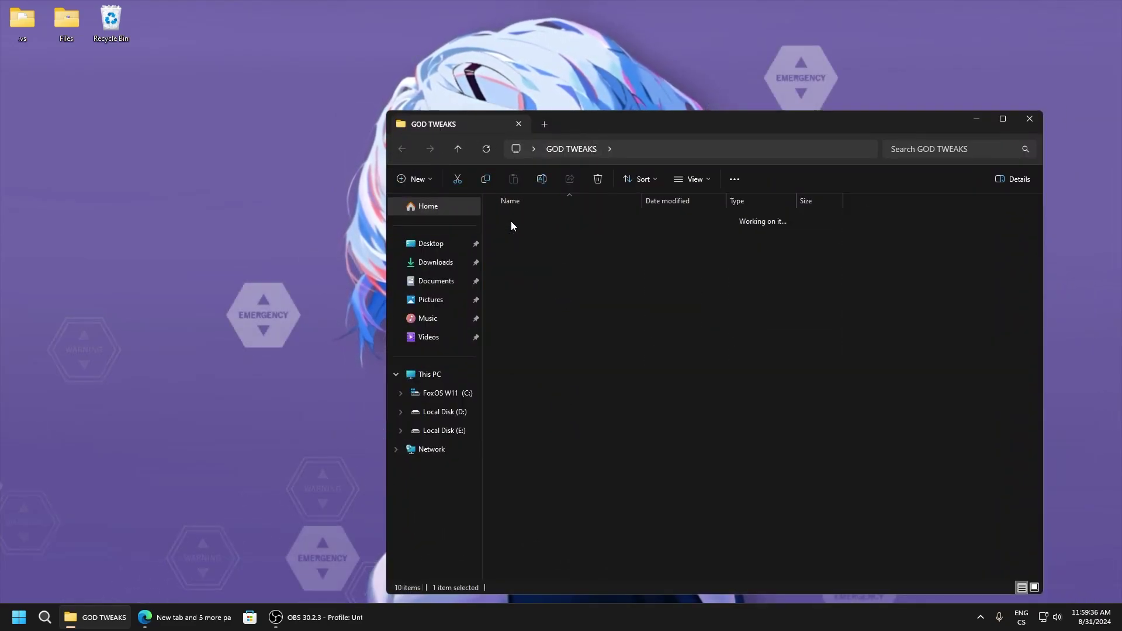
# Step: Run the registry file "!BEFORE ANYTHING Disable UAC.reg" and answer its prompt
pyautogui.doubleClick(555, 221)
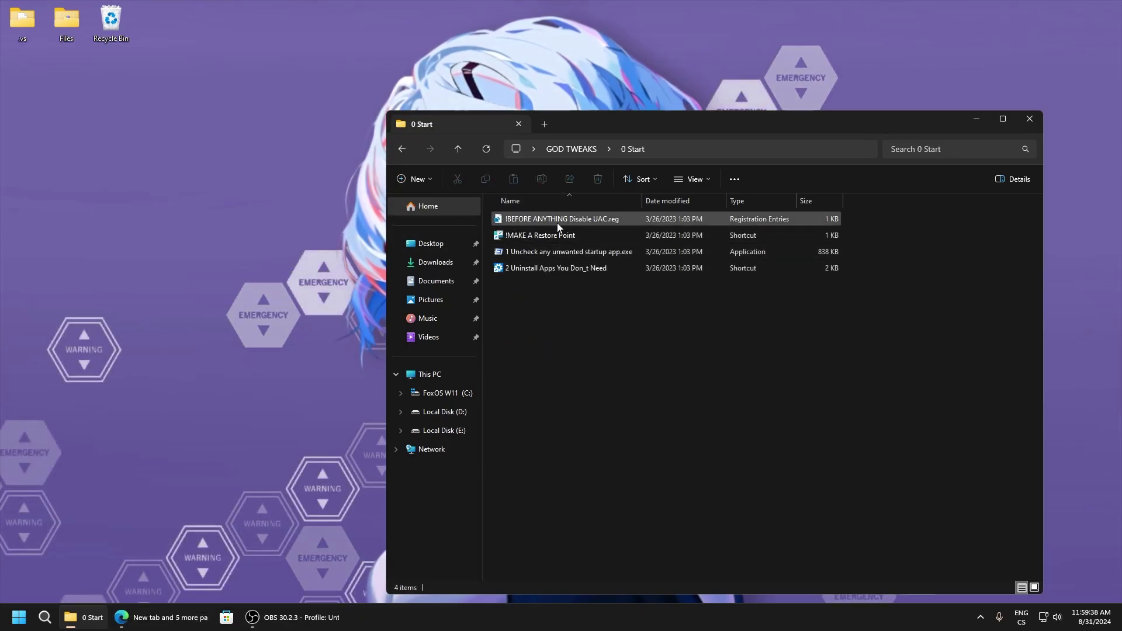
pyautogui.click(643, 328)
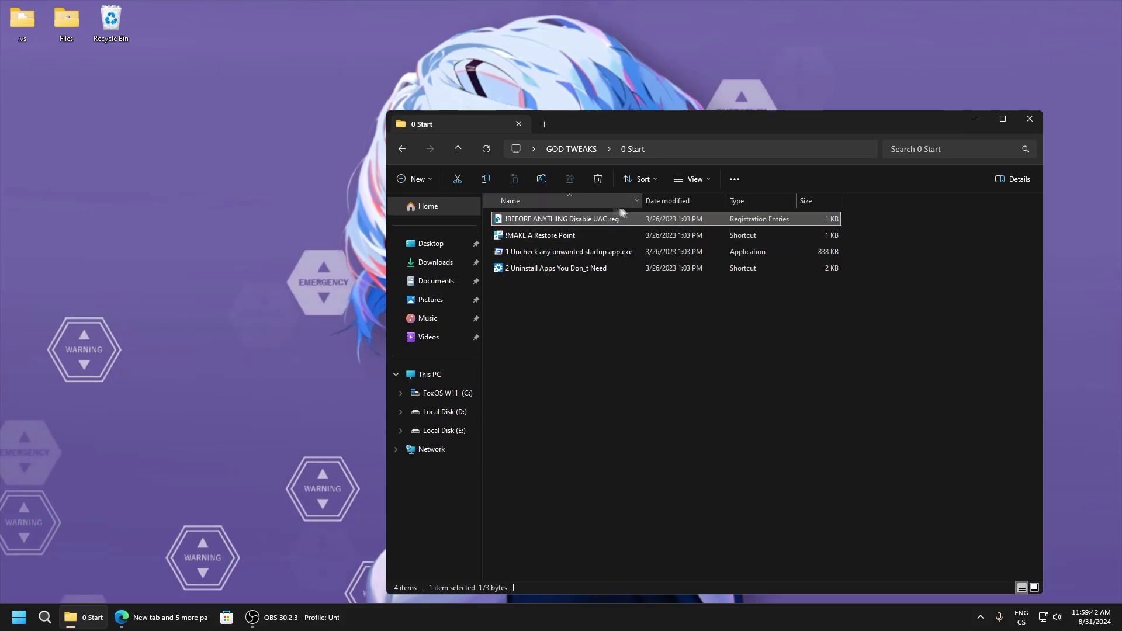
pyautogui.moveTo(622, 127)
pyautogui.mouseDown()
pyautogui.moveTo(647, 127)
pyautogui.moveTo(634, 127)
pyautogui.mouseUp()
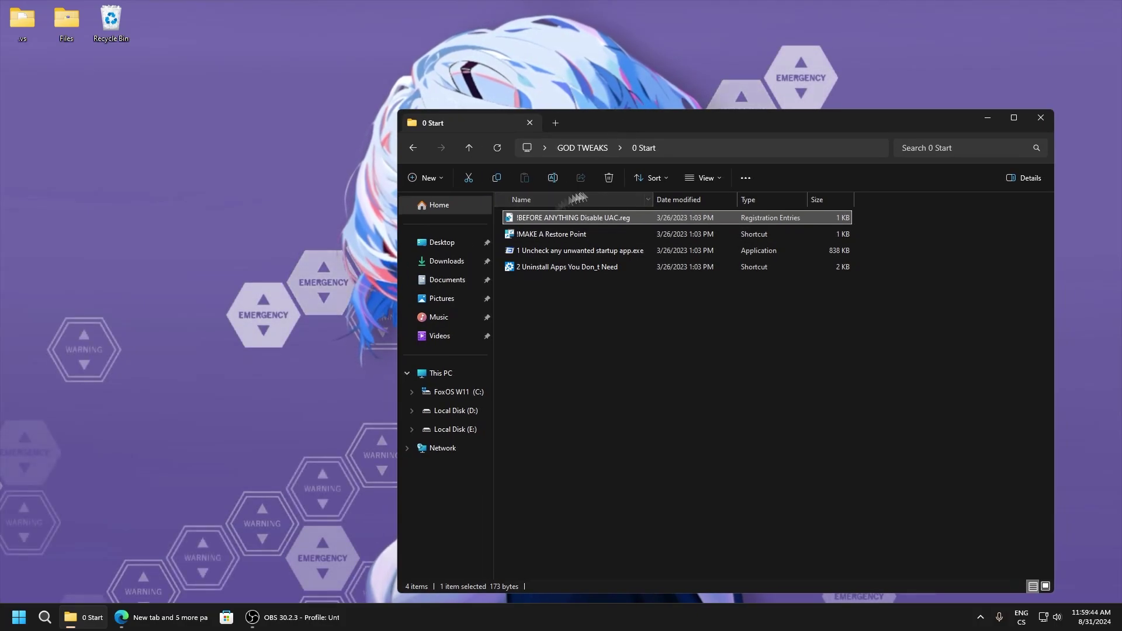
# Step: Inspect the EnableLUA value in the Disable UAC registry file as text, and close Notepad
pyautogui.rightClick(549, 220)
pyautogui.click(562, 240)
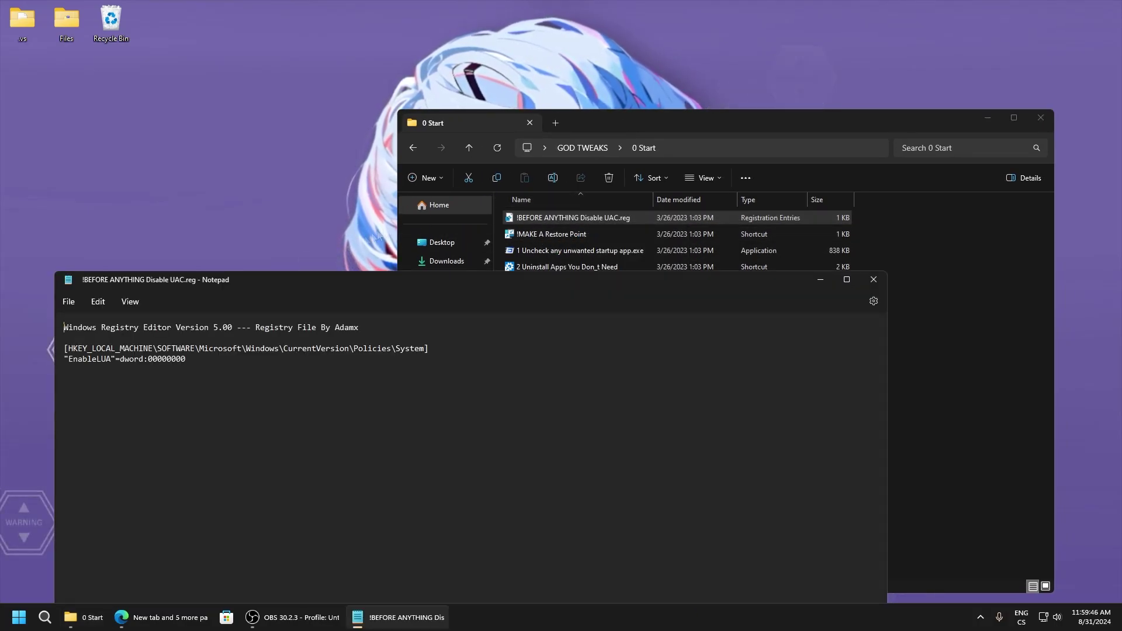
pyautogui.click(189, 359)
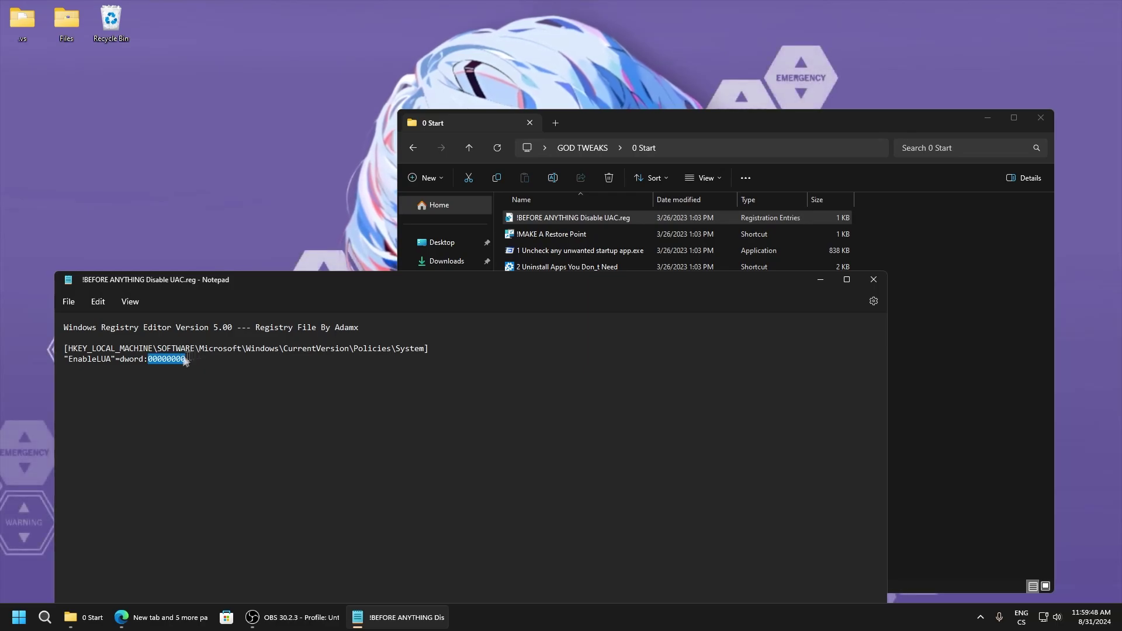
pyautogui.hotkey('alt', 'F4')
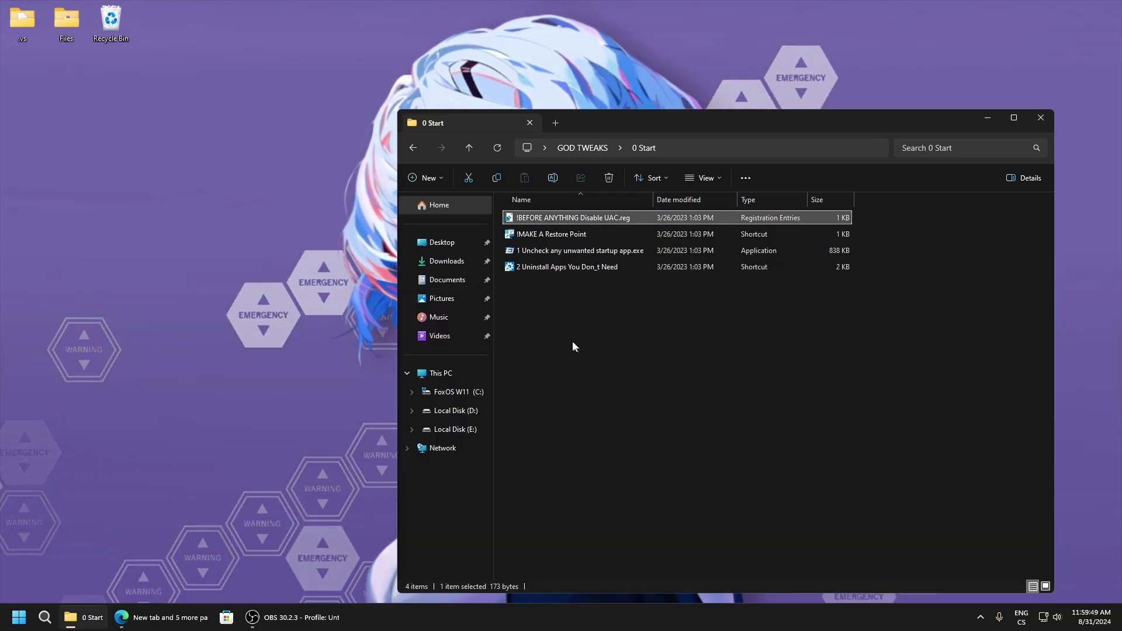
# Step: Open the "!MAKE A Restore Point" shortcut and close the window it brings up
pyautogui.doubleClick(530, 236)
pyautogui.click(263, 36)
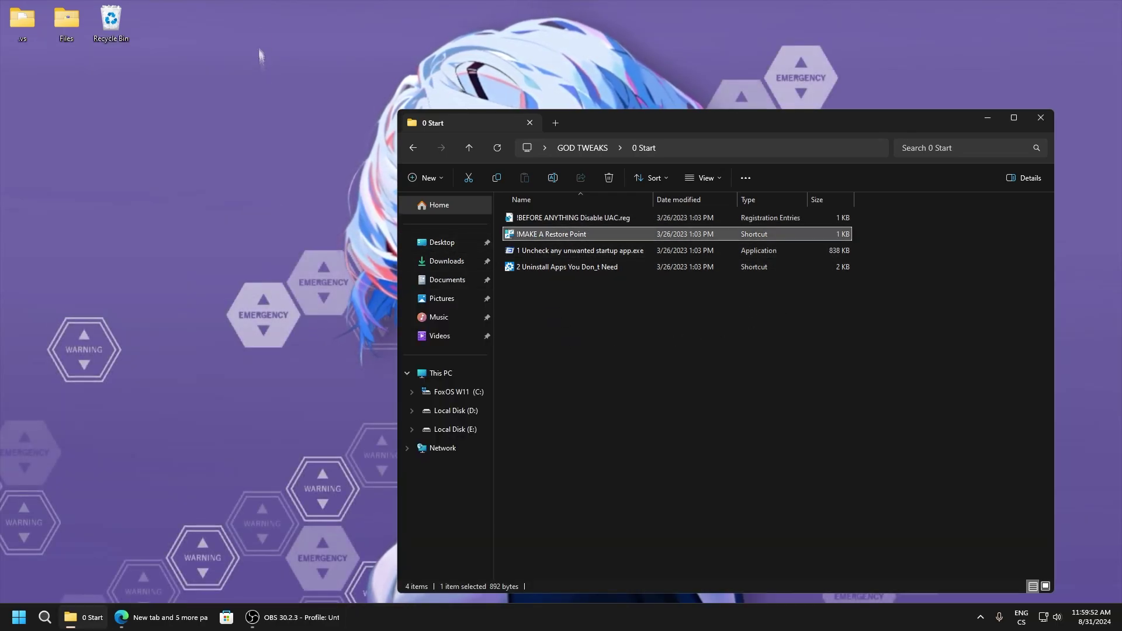
# Step: Launch "1 Uncheck any unwanted startup app.exe" and disable the enabled Malwarebytes Anti-Exploit startup entry
pyautogui.doubleClick(531, 253)
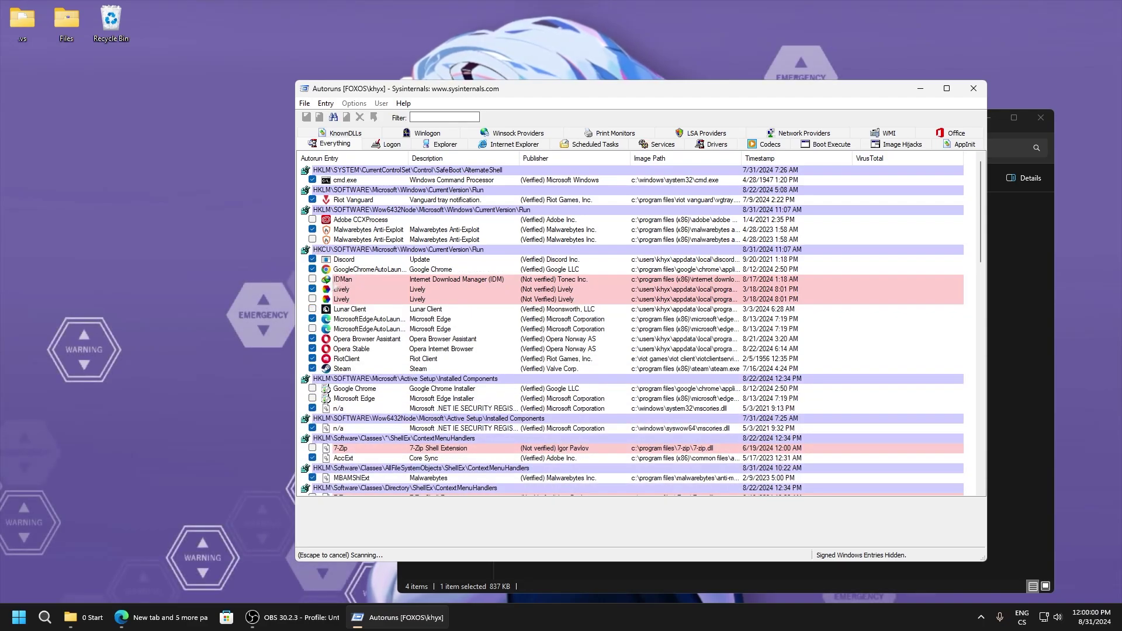
pyautogui.click(313, 229)
pyautogui.scroll(-15, 363, 399)
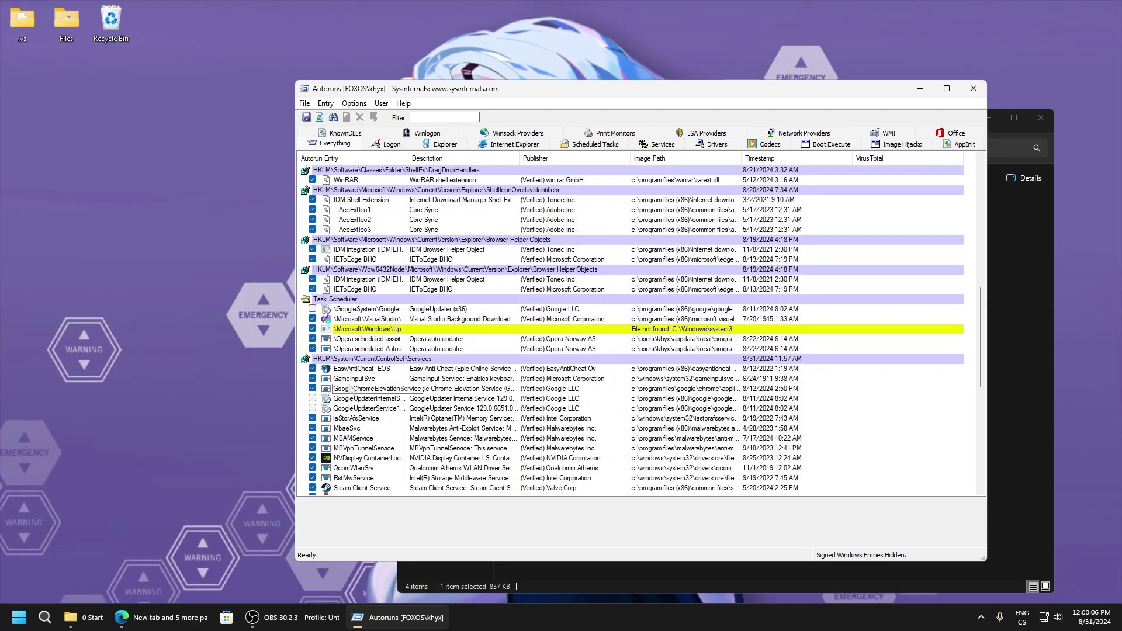
pyautogui.scroll(-2, 349, 377)
pyautogui.scroll(-9, 363, 409)
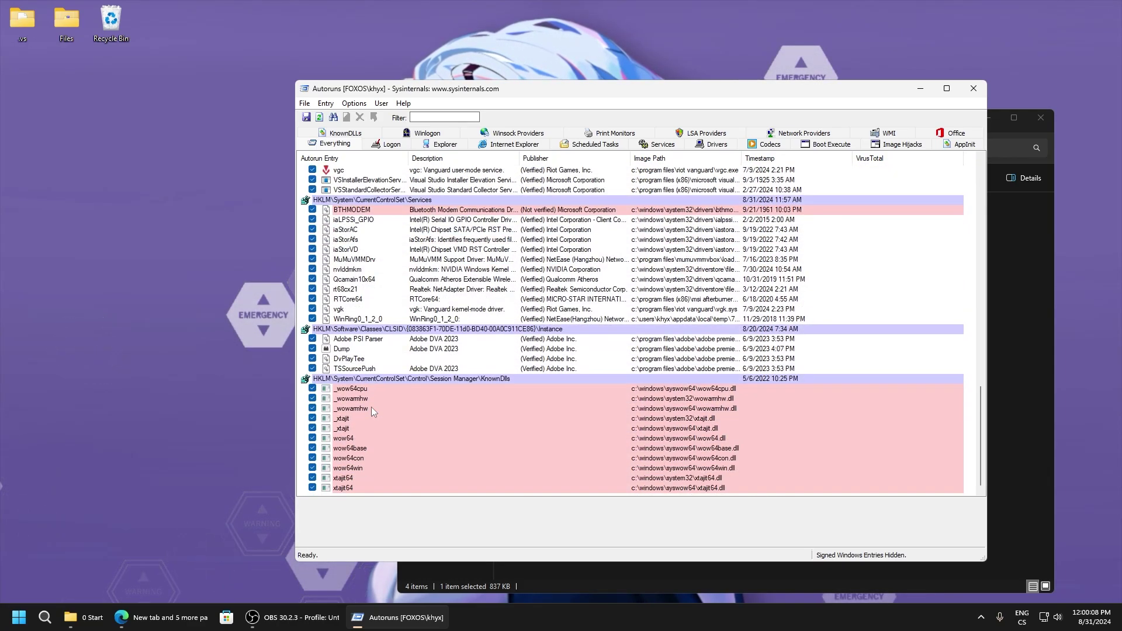
# Step: Disable the enabled logon entries for Opera Stable, Opera Browser Assistant, Microsoft Edge, Google Chrome and Discord
pyautogui.click(393, 145)
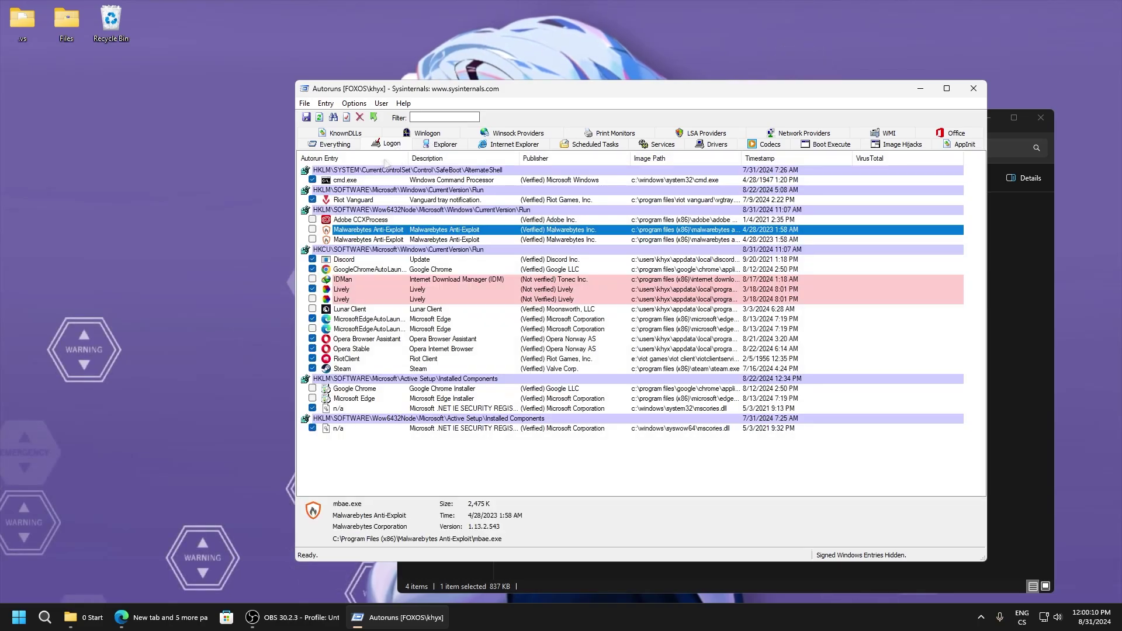
pyautogui.click(313, 348)
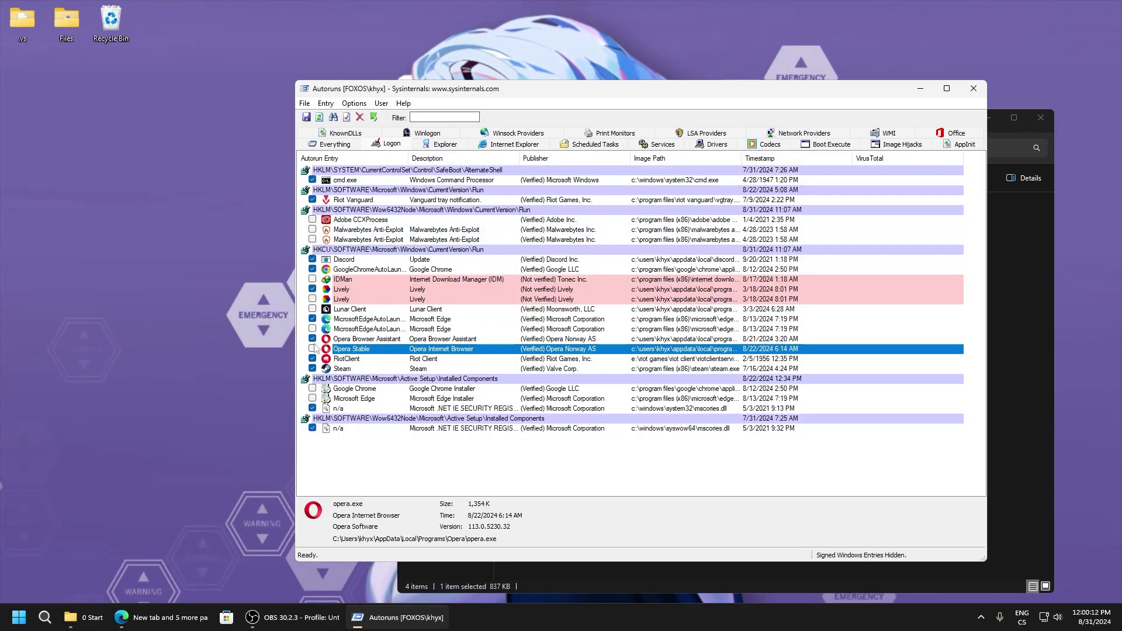
pyautogui.click(312, 339)
pyautogui.click(312, 319)
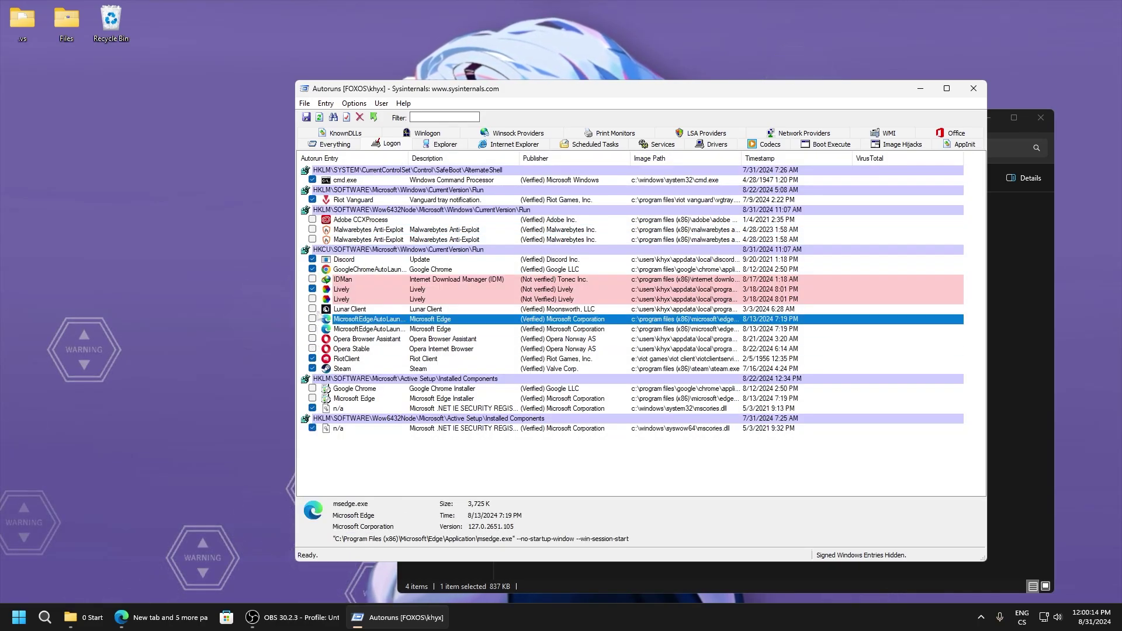
pyautogui.click(312, 279)
pyautogui.click(313, 270)
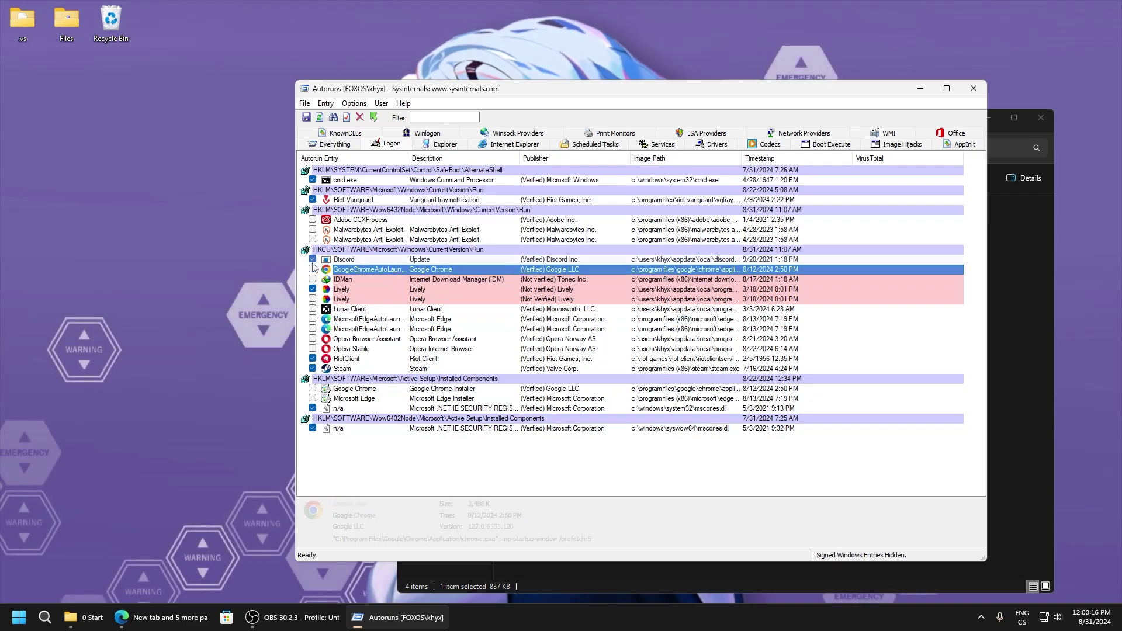
pyautogui.click(312, 260)
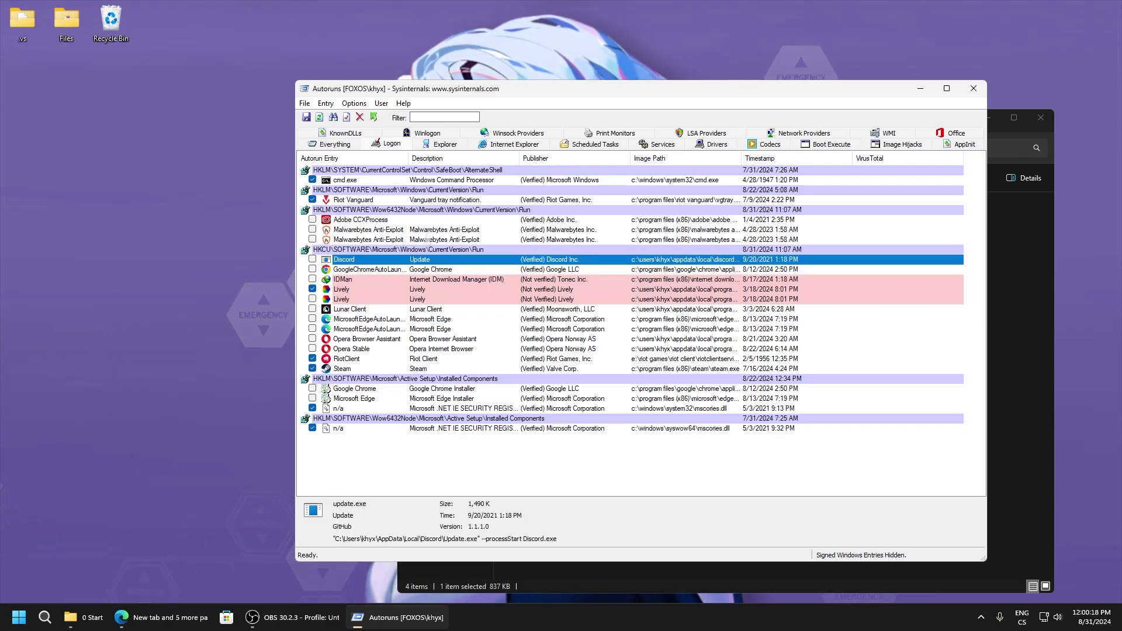
# Step: Disable the Visual Studio Background Download task and both Opera auto-updater tasks among the scheduled tasks
pyautogui.click(444, 143)
pyautogui.click(514, 144)
pyautogui.click(602, 144)
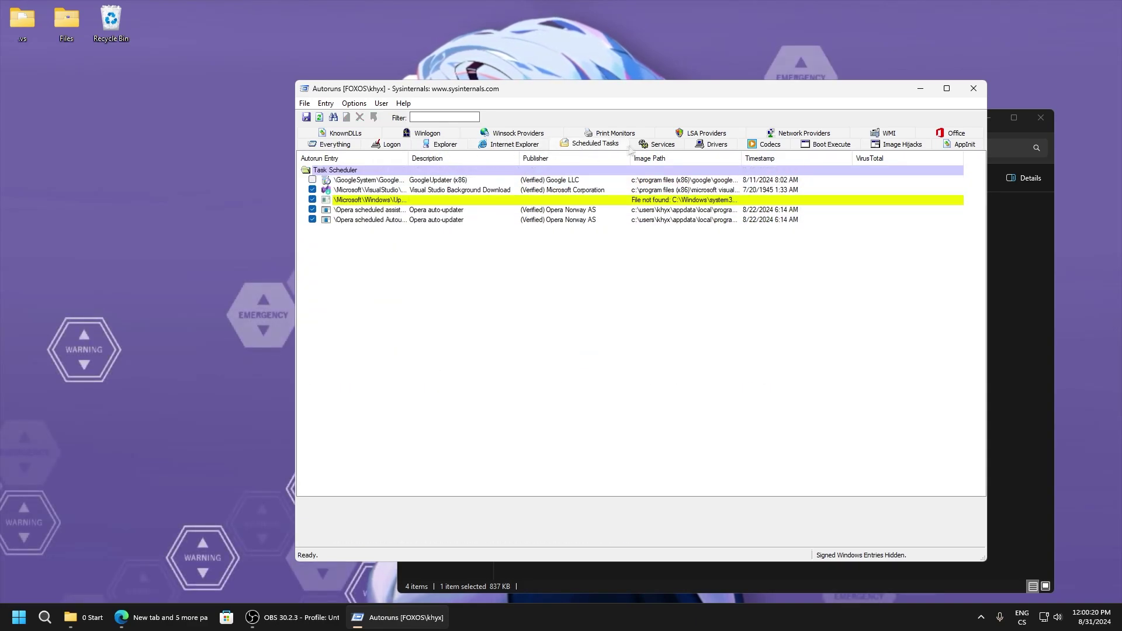
pyautogui.click(313, 189)
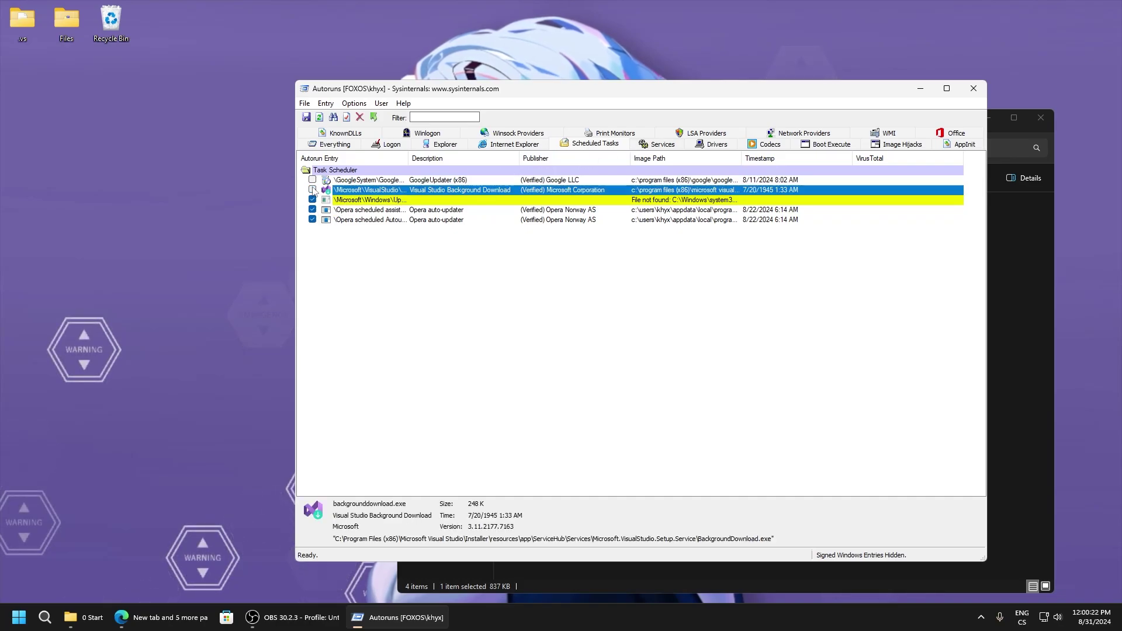
pyautogui.click(623, 346)
pyautogui.click(313, 210)
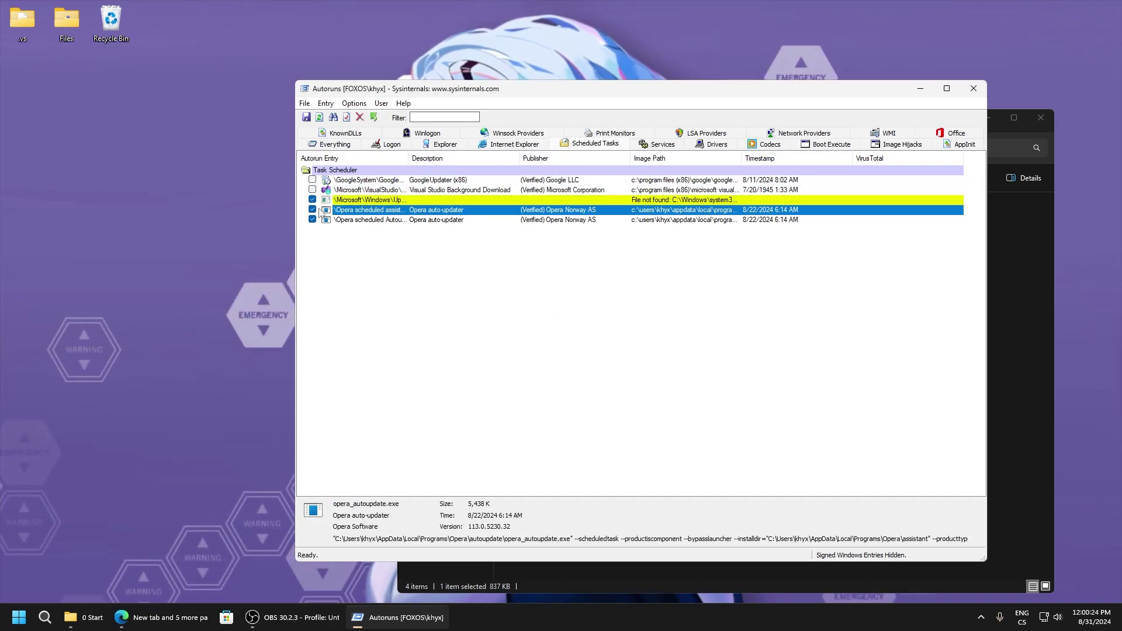
pyautogui.click(313, 219)
# Step: Try to disable the Microsoft Windows scheduled task that runs MusNotification.exe
pyautogui.click(312, 200)
pyautogui.click(312, 199)
pyautogui.click(623, 345)
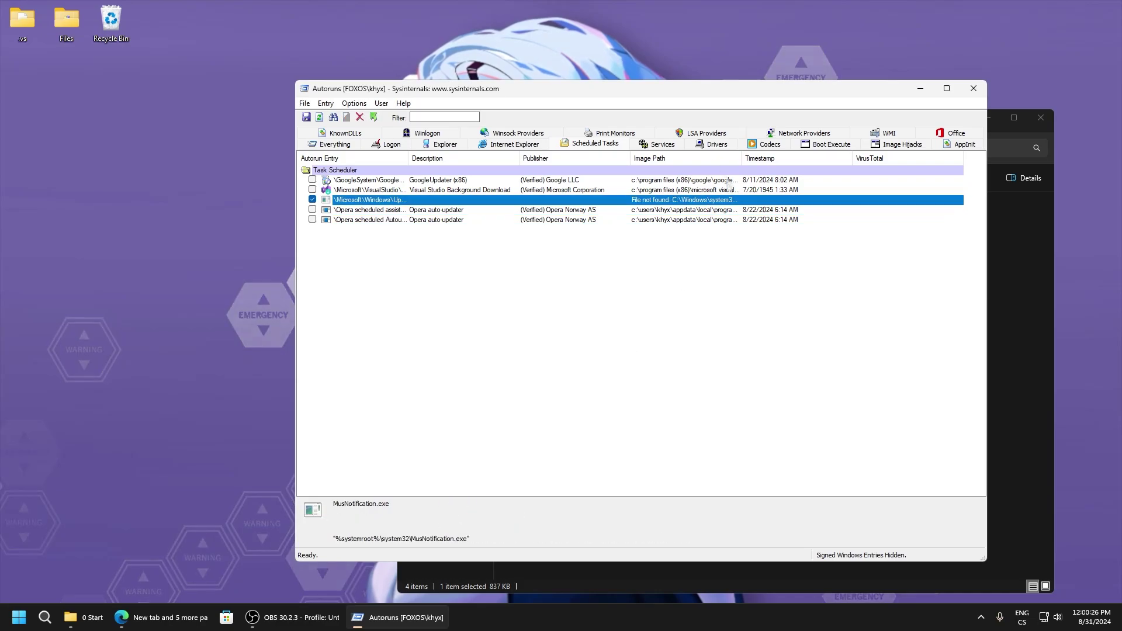
# Step: Review the autorun entries for services and drivers, and close Autoruns
pyautogui.click(658, 144)
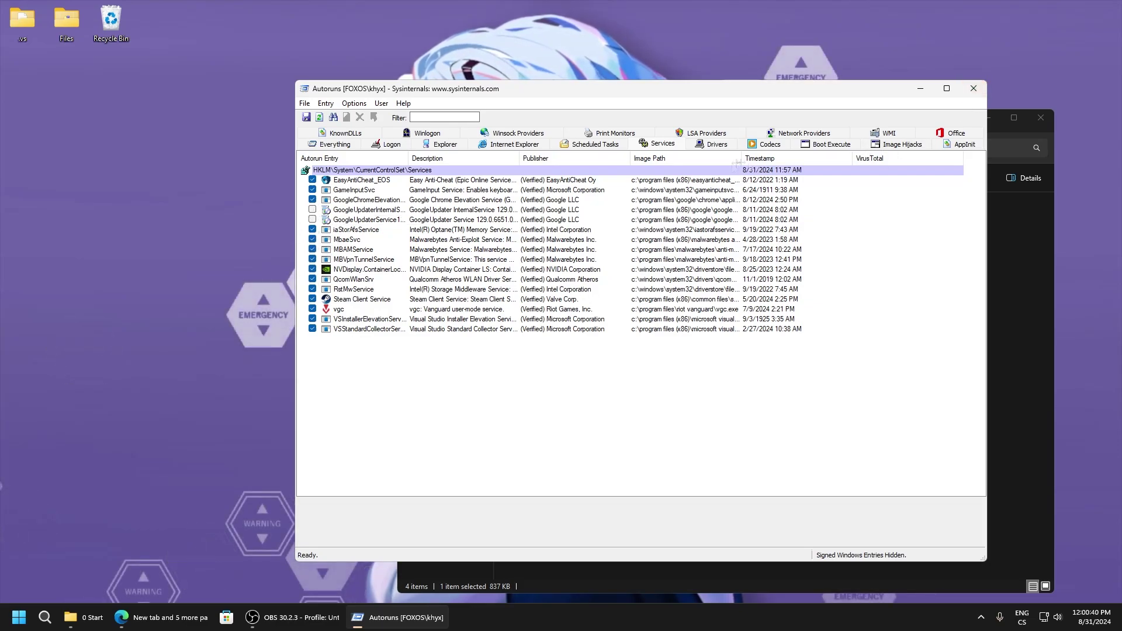
pyautogui.click(696, 148)
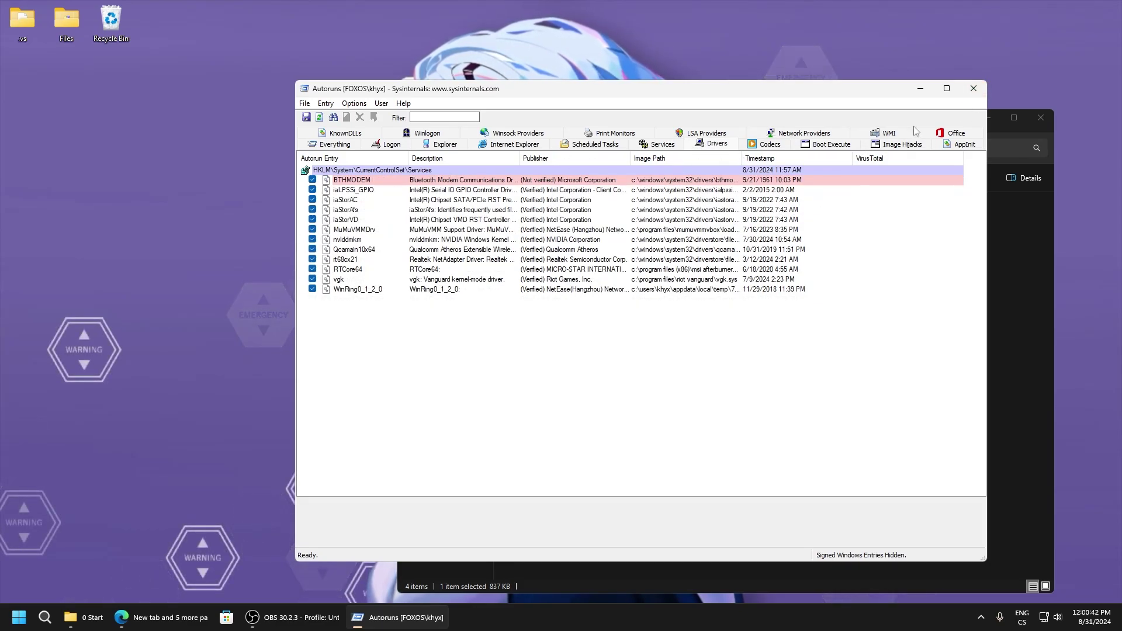
pyautogui.click(973, 89)
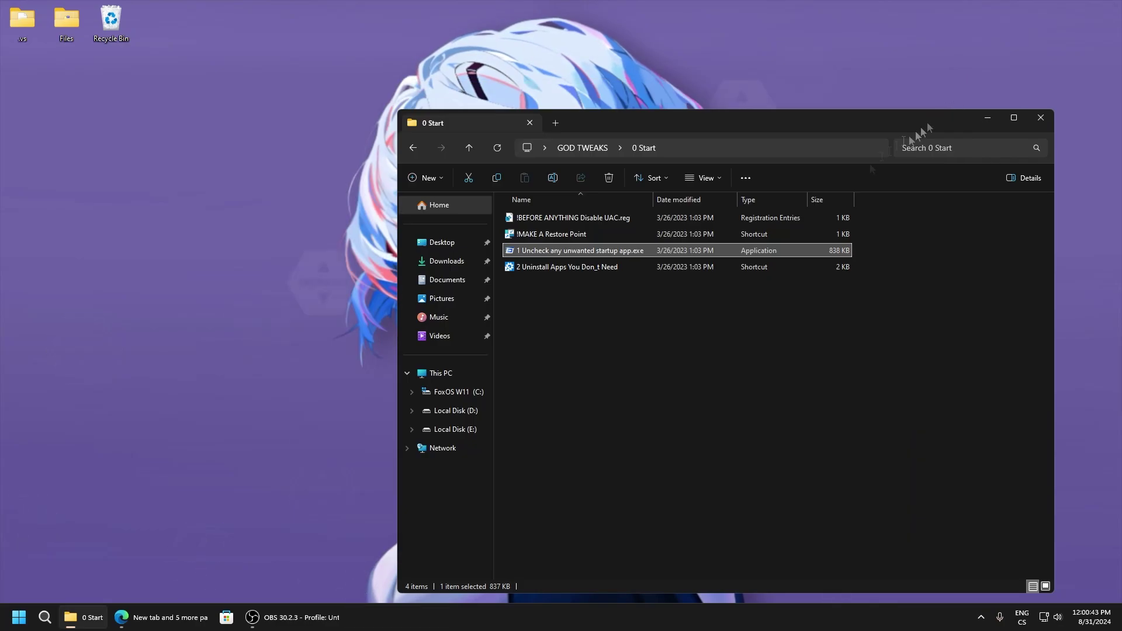
# Step: Open the "2 Uninstall Apps You Don_t Need" shortcut to view the installed apps, and close Settings
pyautogui.click(528, 267)
pyautogui.doubleClick(538, 268)
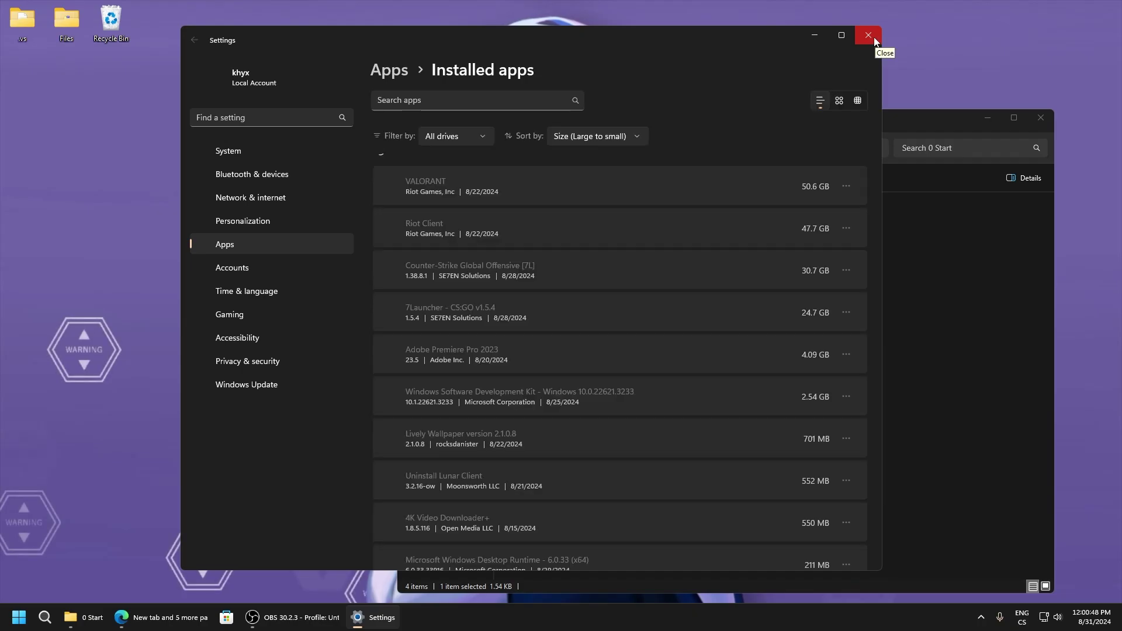
pyautogui.click(869, 36)
# Step: Return to the GOD TWEAKS folder and open its Audio Tweak subfolder
pyautogui.click(415, 148)
pyautogui.moveTo(618, 127); pyautogui.dragTo(579, 117)
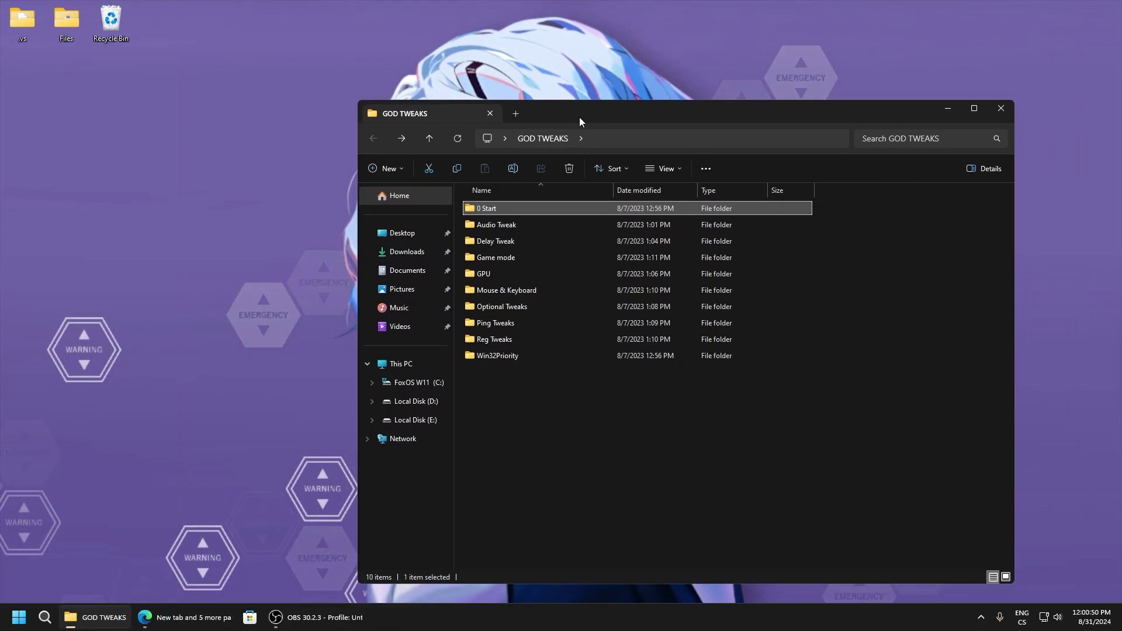
pyautogui.doubleClick(471, 226)
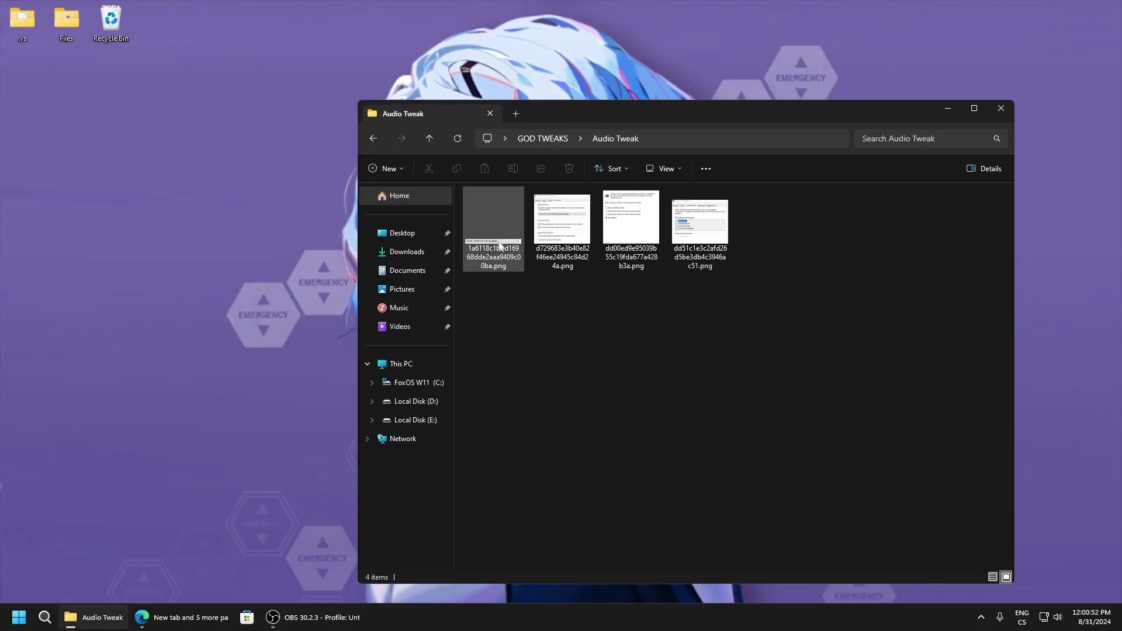
# Step: Open the classic Sound dialog from the system sound settings, minimize Settings, and place the dialog beside the Audio Tweak folder
pyautogui.rightClick(1059, 620)
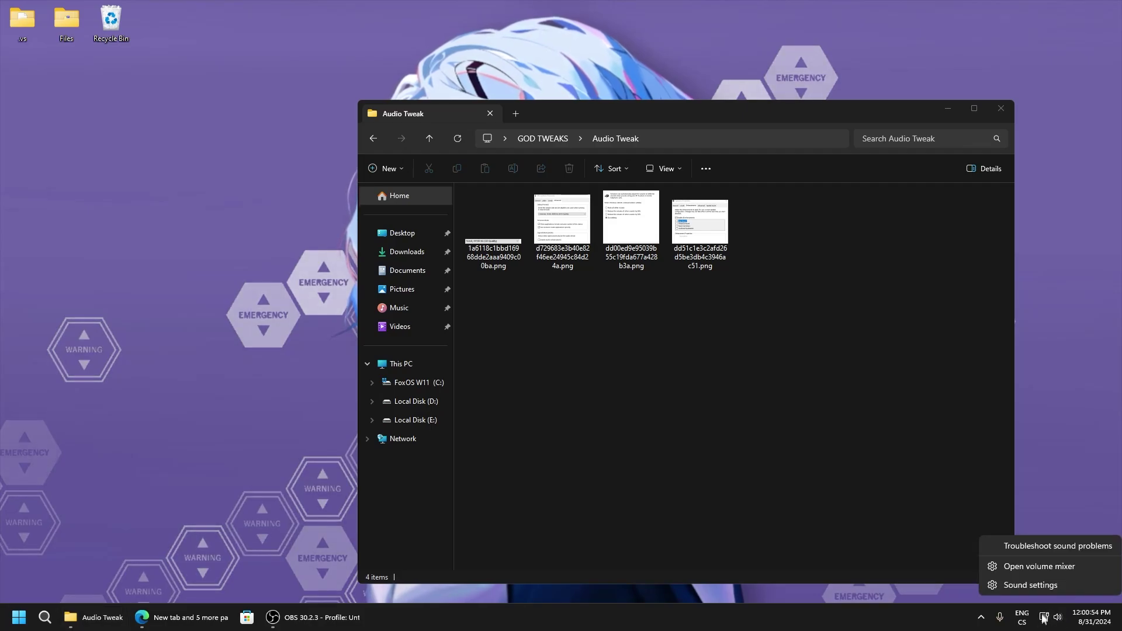
pyautogui.click(1022, 585)
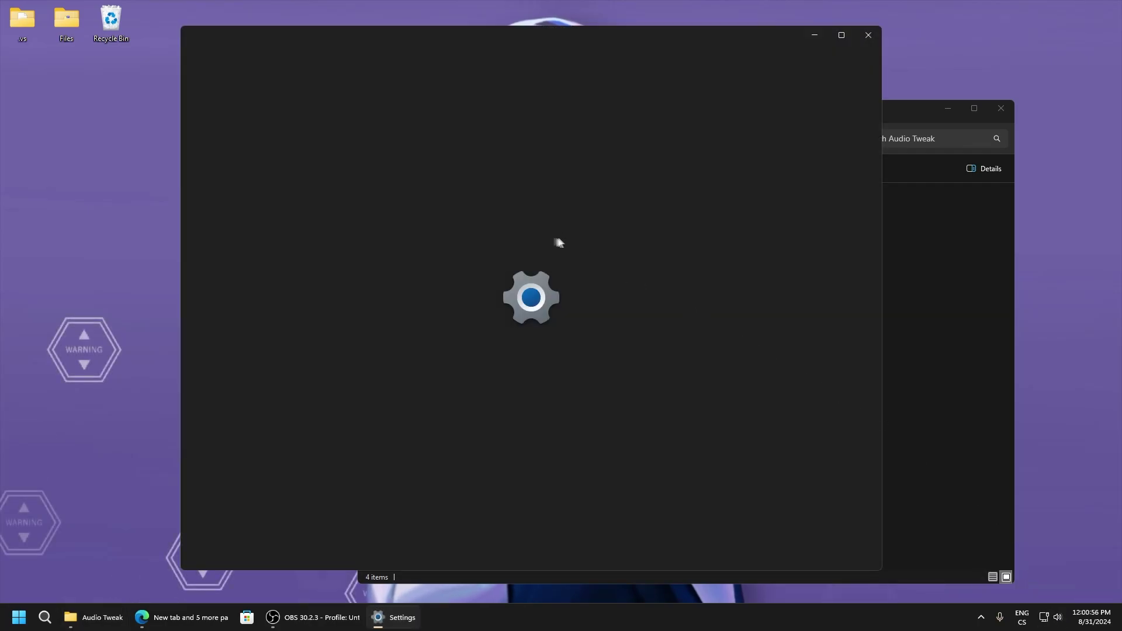
pyautogui.scroll(-5, 478, 321)
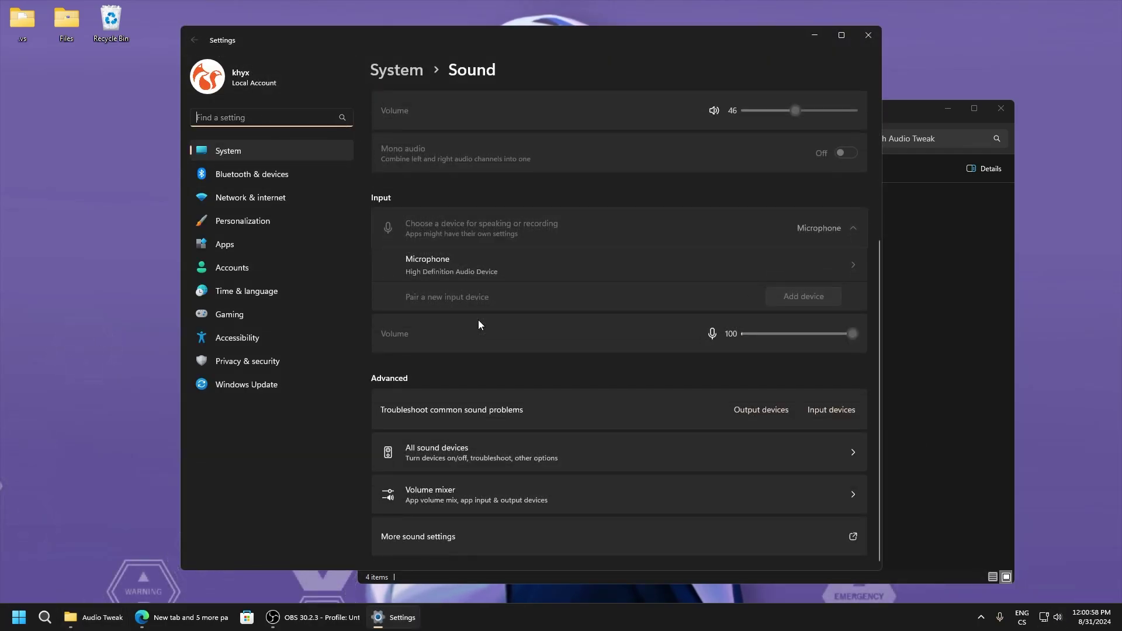
pyautogui.click(482, 534)
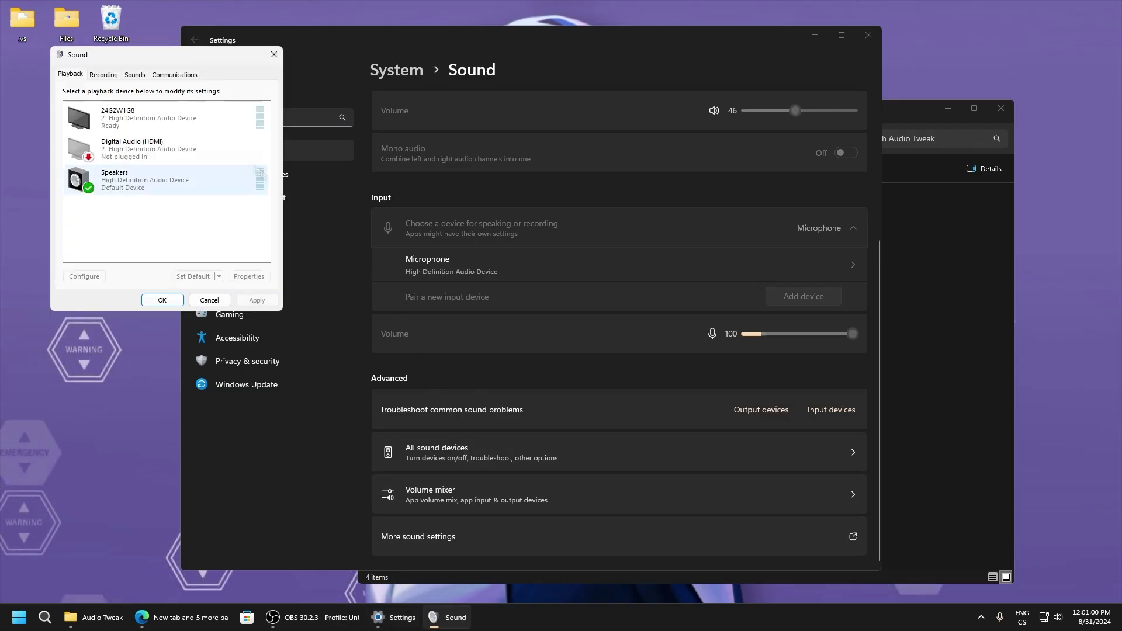
pyautogui.click(827, 36)
pyautogui.moveTo(77, 54); pyautogui.dragTo(841, 138)
# Step: View the first reference picture in the Audio Tweak folder to read the recommended playback format, and return to the Sound dialog
pyautogui.click(502, 236)
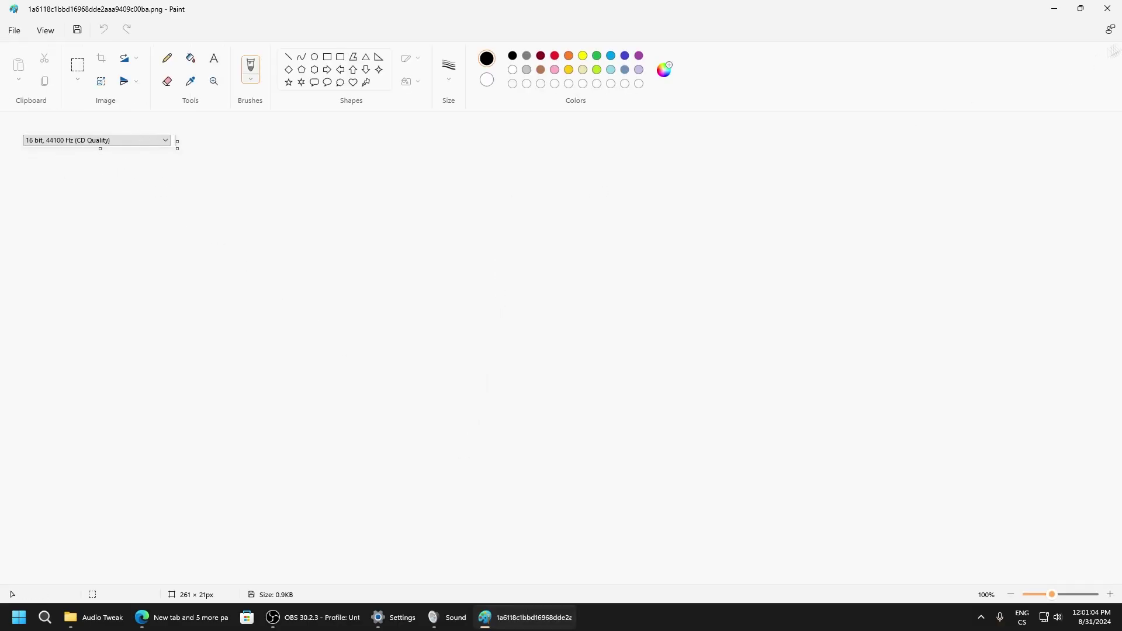
pyautogui.click(1121, 1)
pyautogui.click(1035, 248)
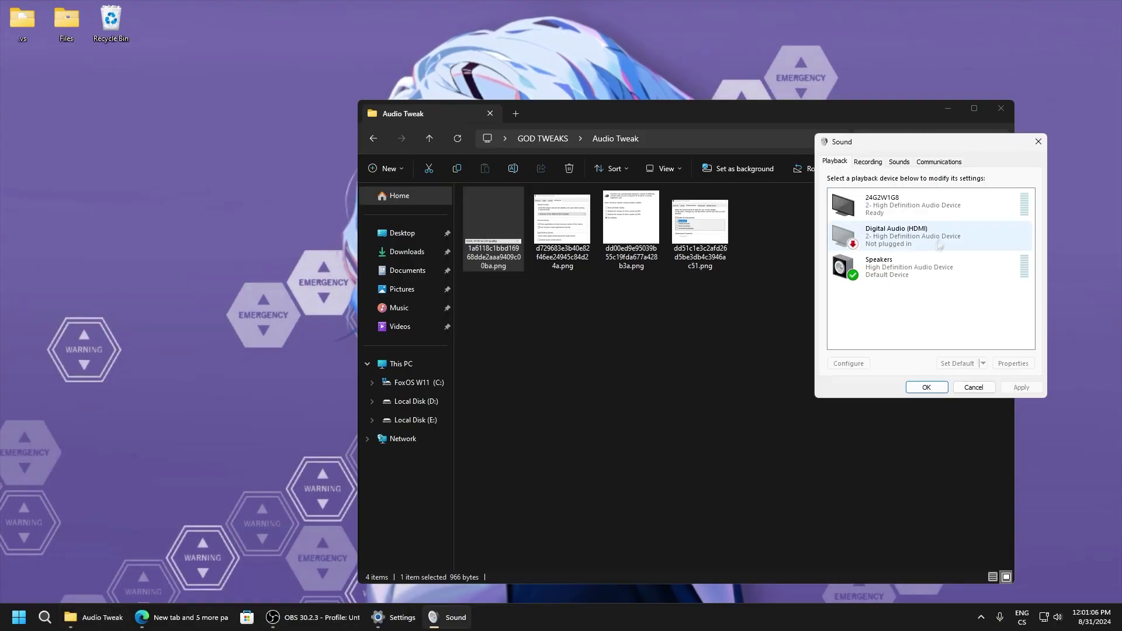
# Step: Open the properties of the Speakers playback device and show the advanced format settings
pyautogui.click(924, 257)
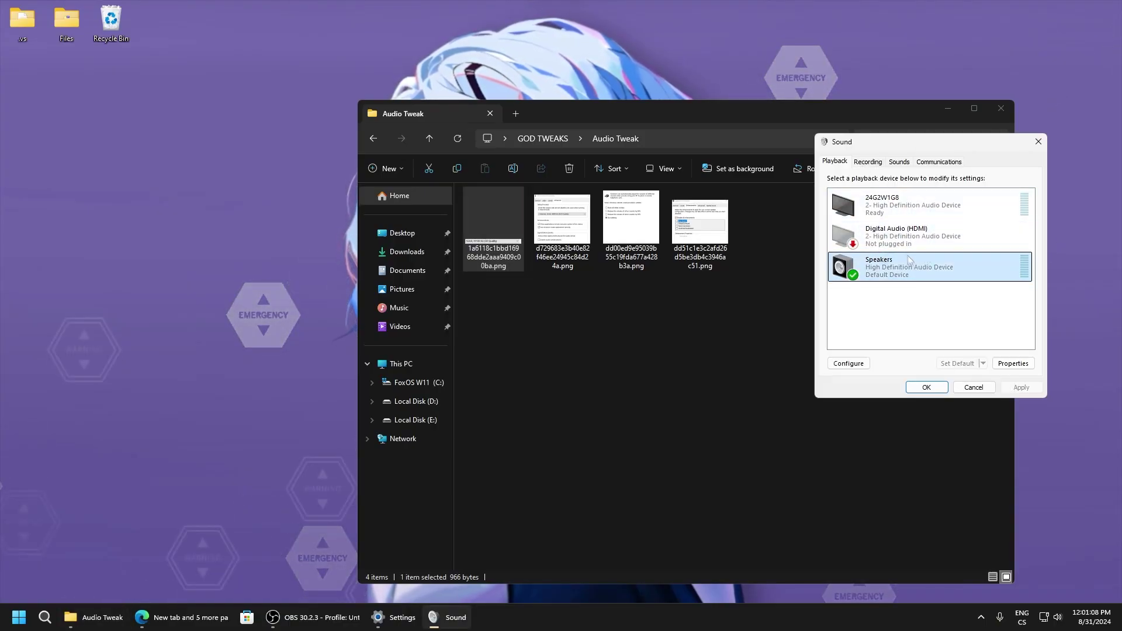
pyautogui.click(1012, 360)
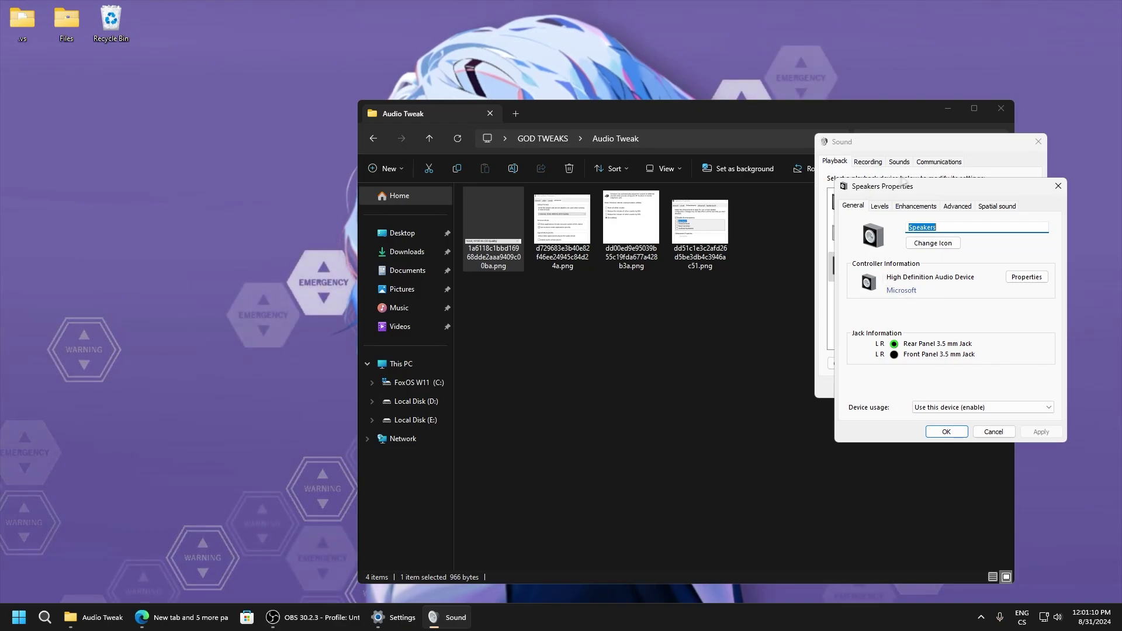
pyautogui.moveTo(896, 186); pyautogui.dragTo(913, 235)
pyautogui.click(790, 237)
pyautogui.click(853, 255)
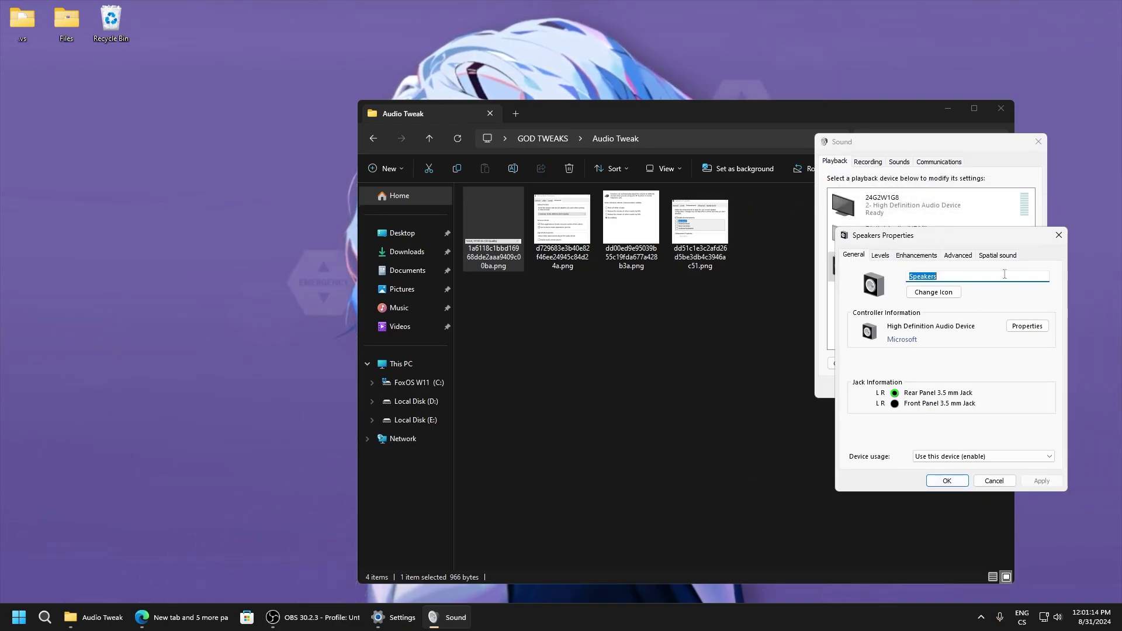
pyautogui.click(997, 255)
pyautogui.click(958, 255)
# Step: Examine the default format options for the Speakers and choose 24 bit, 192000 Hz (Studio Quality)
pyautogui.click(935, 309)
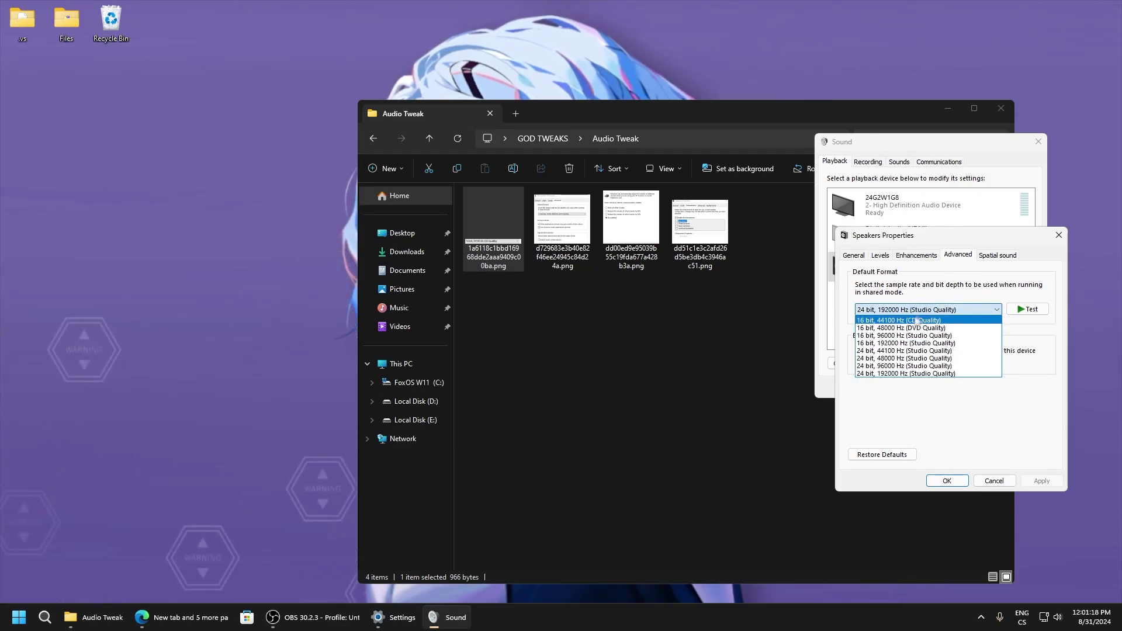
pyautogui.click(845, 314)
pyautogui.click(883, 312)
pyautogui.click(888, 308)
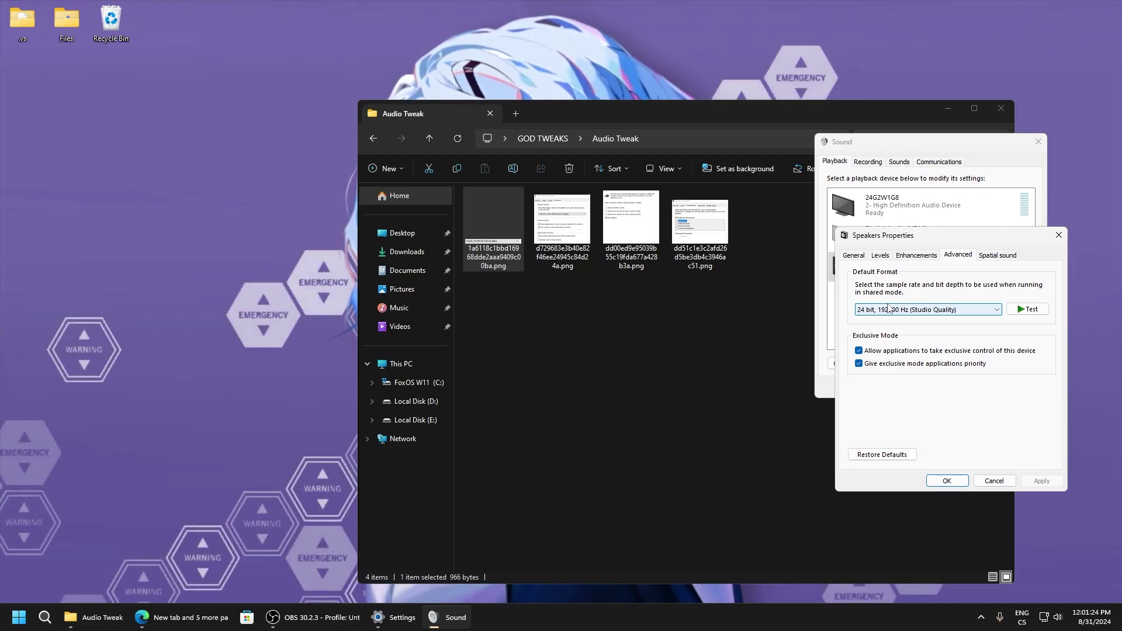
pyautogui.click(900, 309)
pyautogui.click(916, 373)
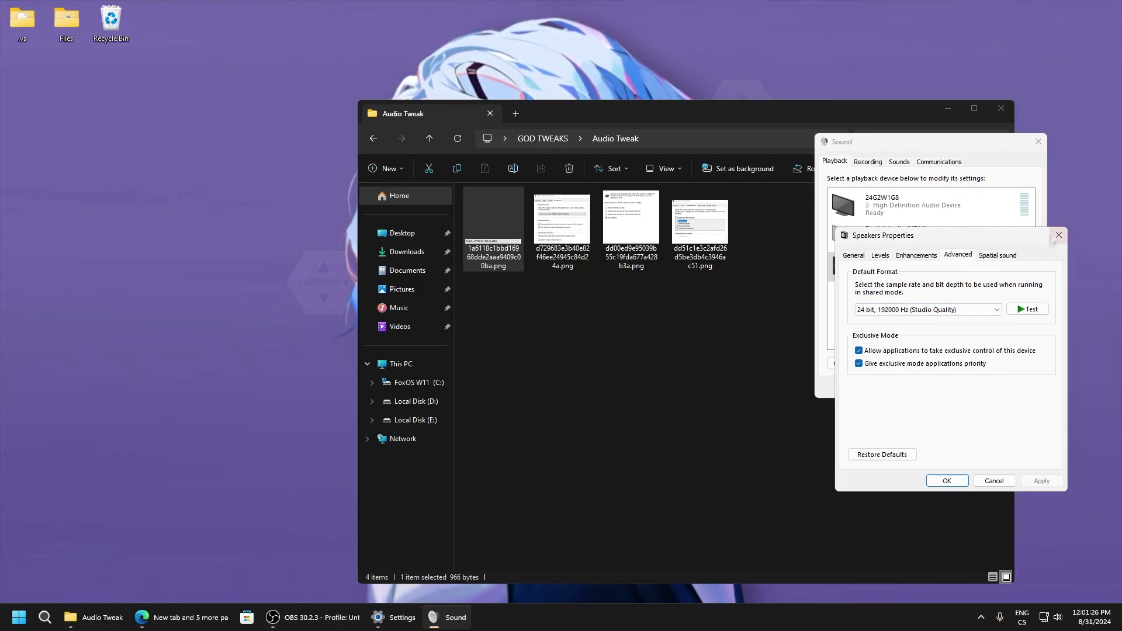
# Step: Close the Speakers properties and show the microphone reference picture beside the Sound dialog's list of recording devices
pyautogui.doubleClick(562, 222)
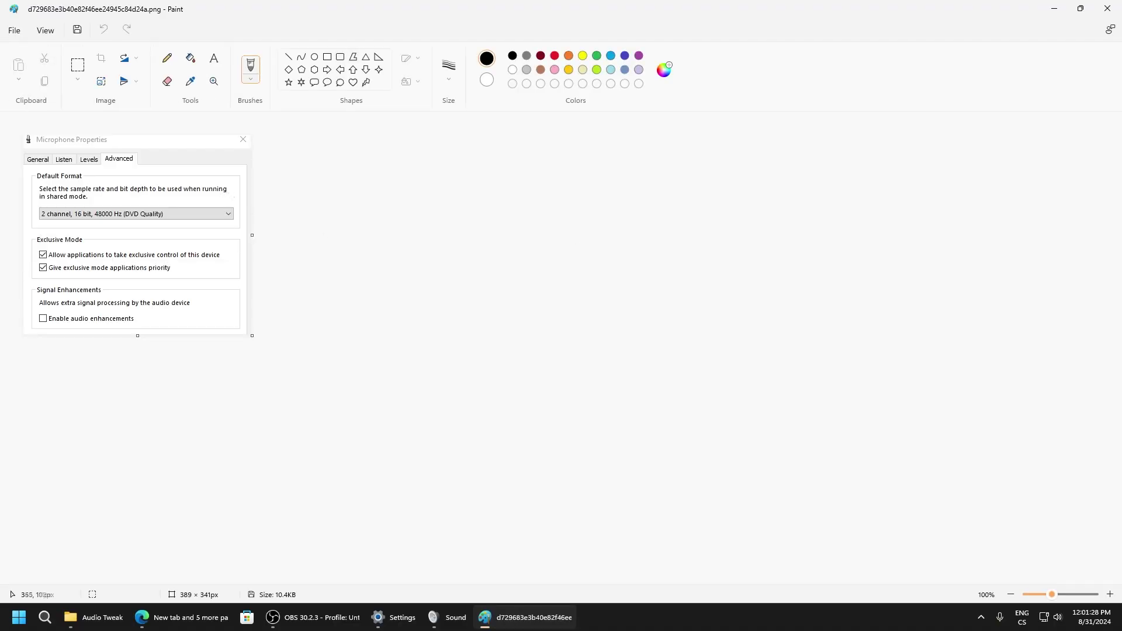
pyautogui.click(1116, 6)
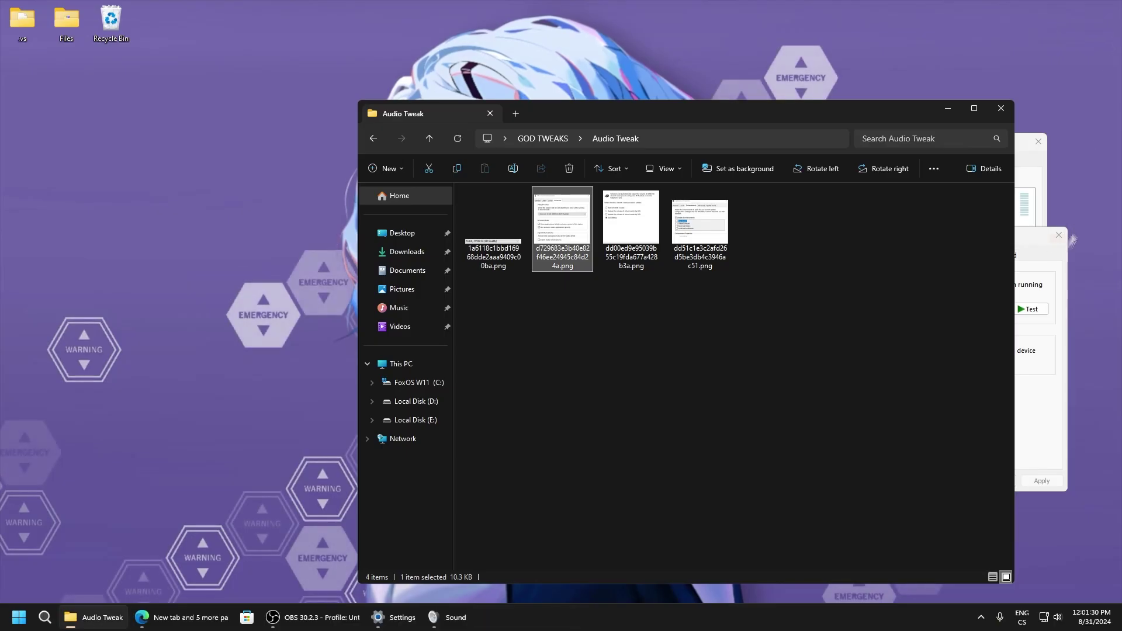
pyautogui.click(1043, 258)
pyautogui.click(1058, 235)
pyautogui.click(868, 161)
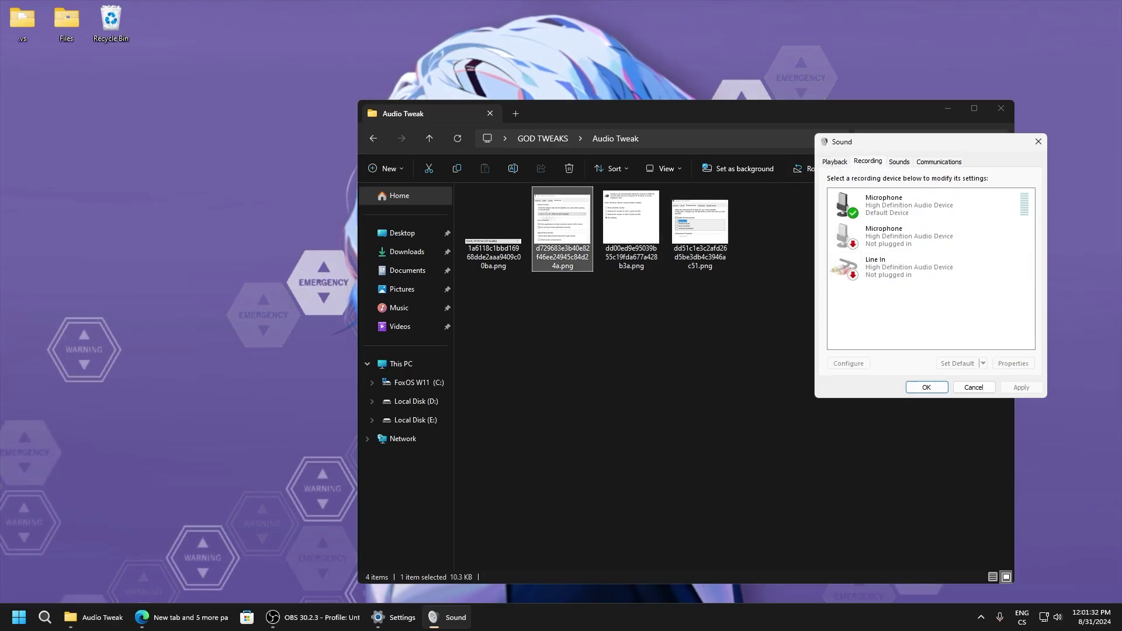
pyautogui.doubleClick(562, 222)
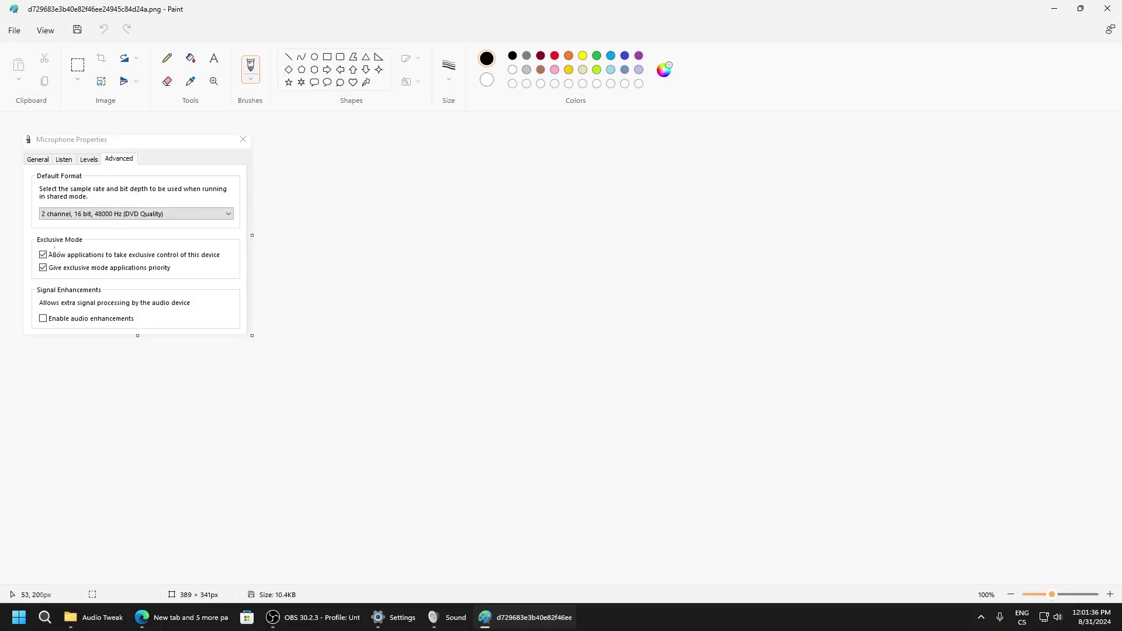
pyautogui.click(1080, 8)
pyautogui.click(1024, 290)
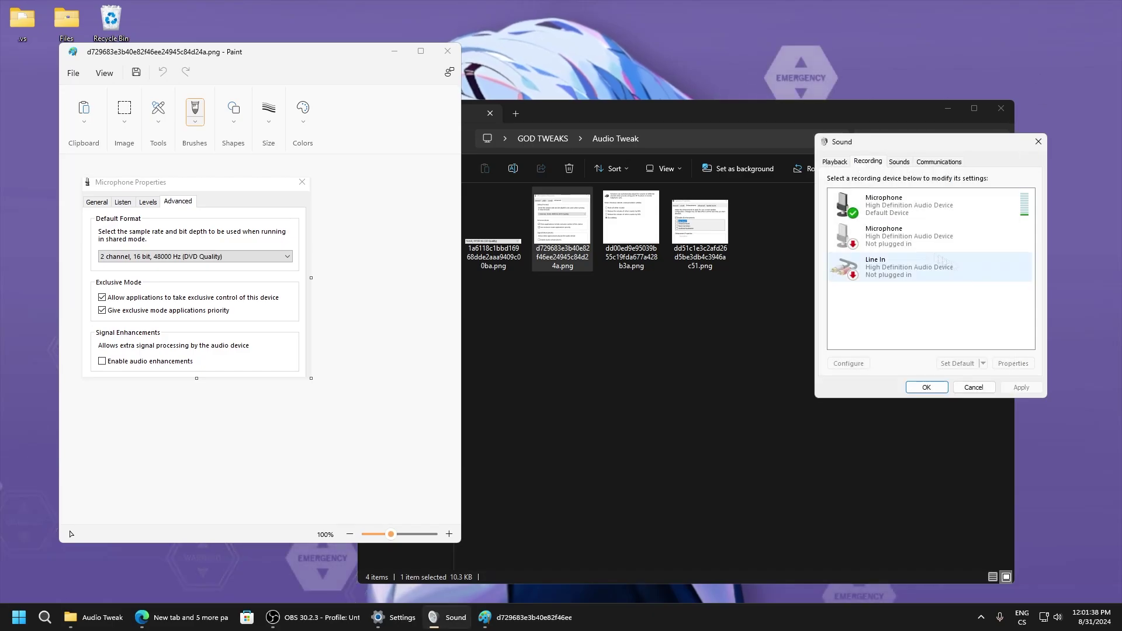
# Step: Try to set the default microphone's format to 2 channel, 16 bit, 48000 Hz (DVD Quality), and close the reference picture
pyautogui.click(887, 214)
pyautogui.doubleClick(887, 217)
pyautogui.click(934, 205)
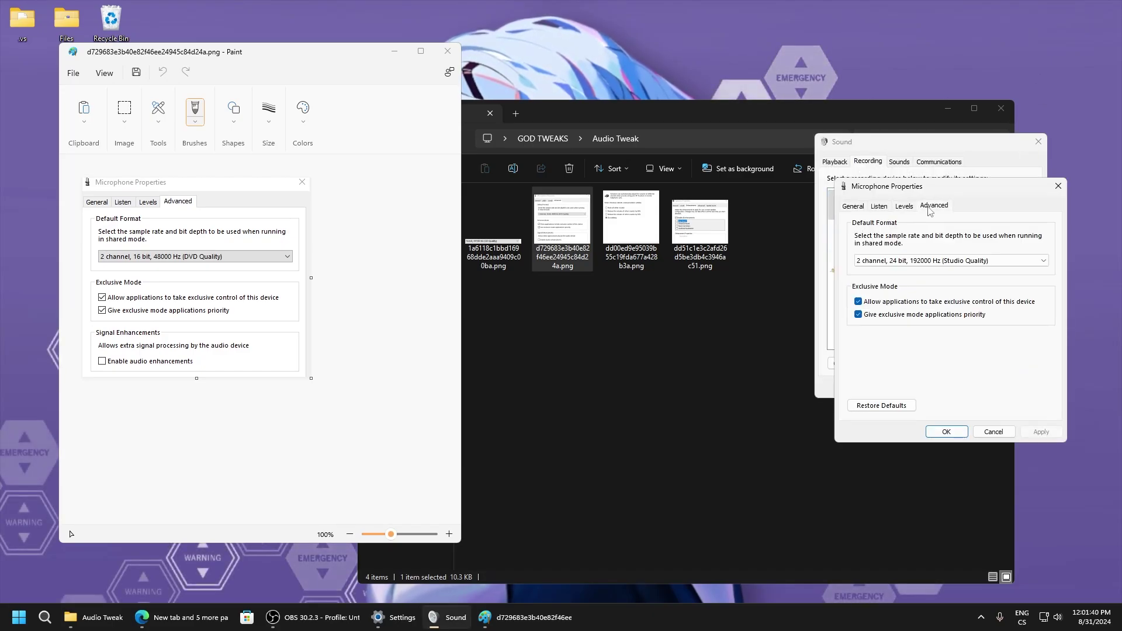
pyautogui.click(860, 260)
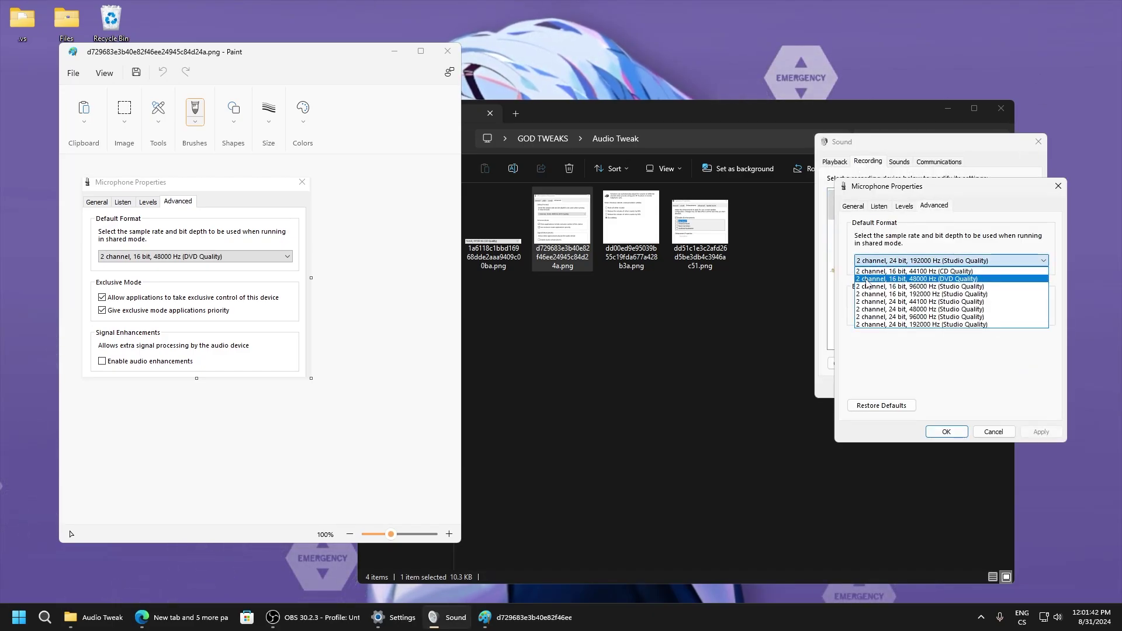
pyautogui.click(914, 279)
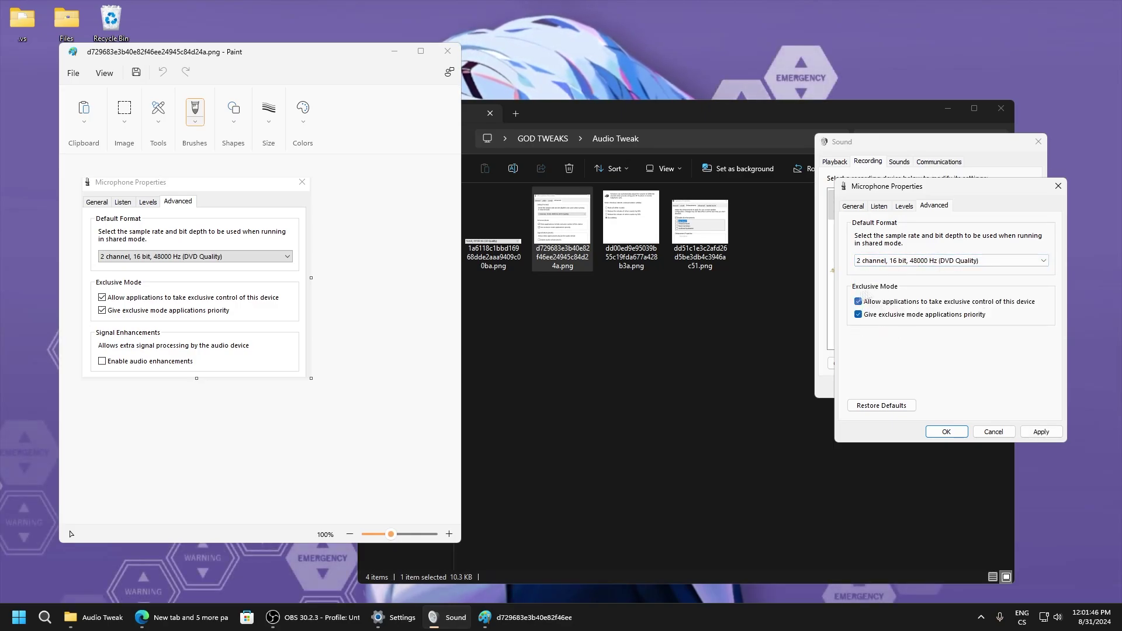
pyautogui.click(858, 302)
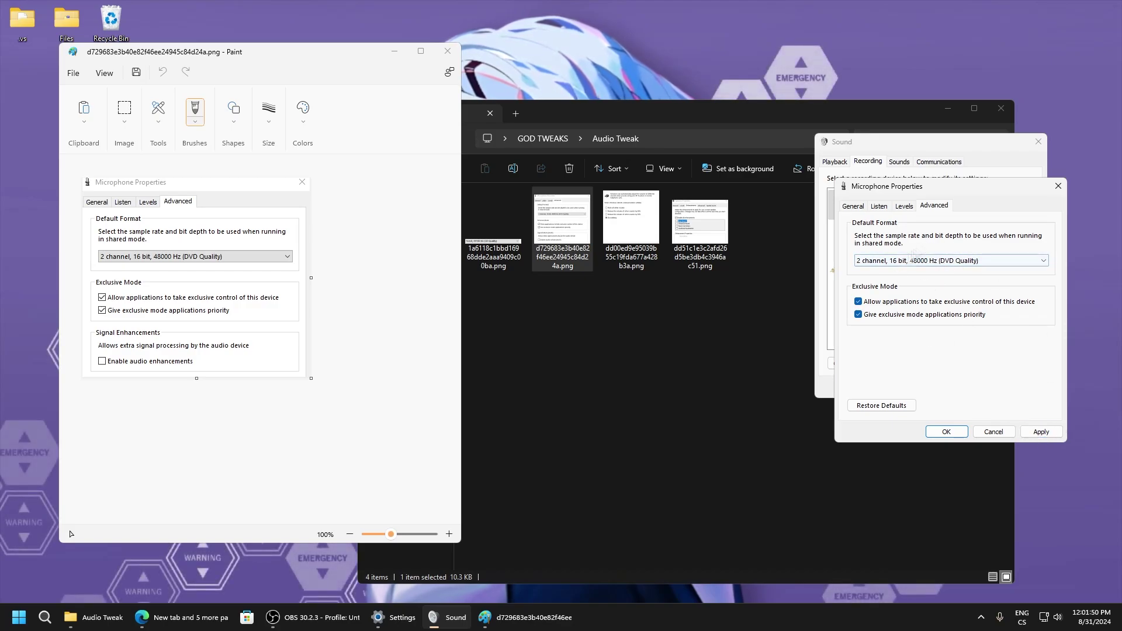
pyautogui.moveTo(943, 186); pyautogui.dragTo(821, 206)
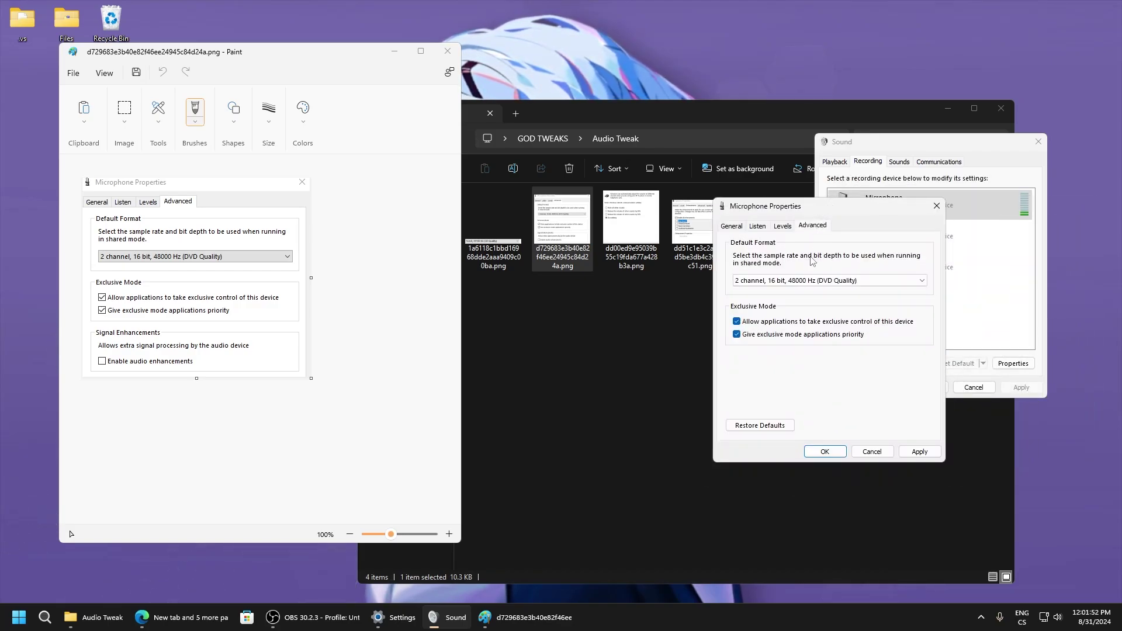
pyautogui.click(937, 206)
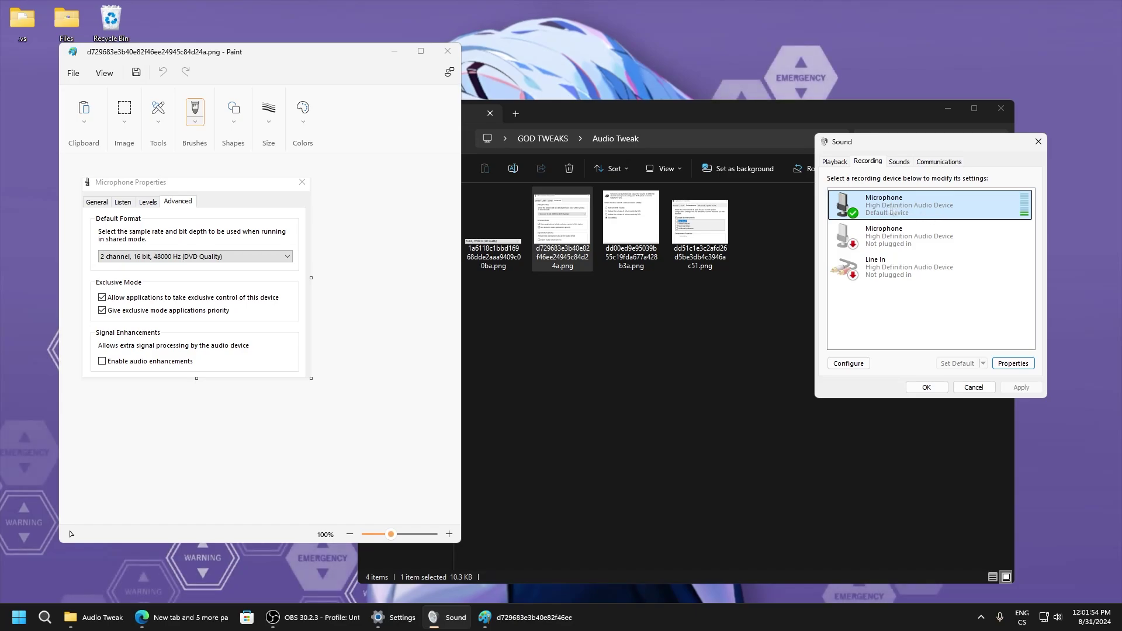
pyautogui.click(447, 51)
# Step: Compare the Sound dialog's communications activity setting with the third reference picture, and close the picture
pyautogui.doubleClick(631, 222)
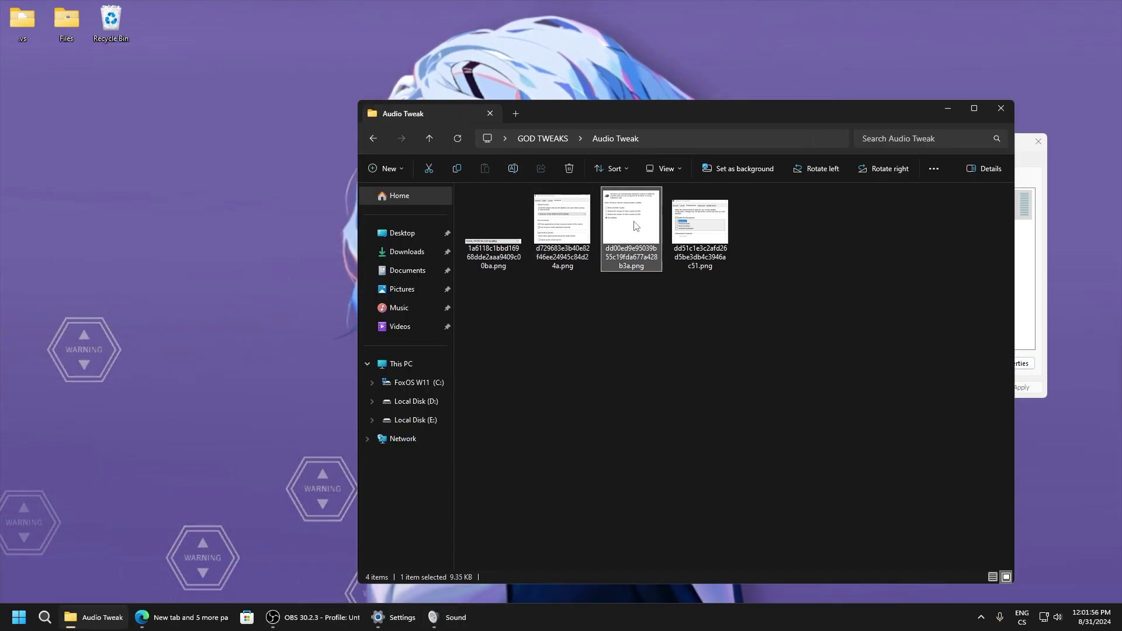
pyautogui.click(1027, 316)
pyautogui.click(949, 163)
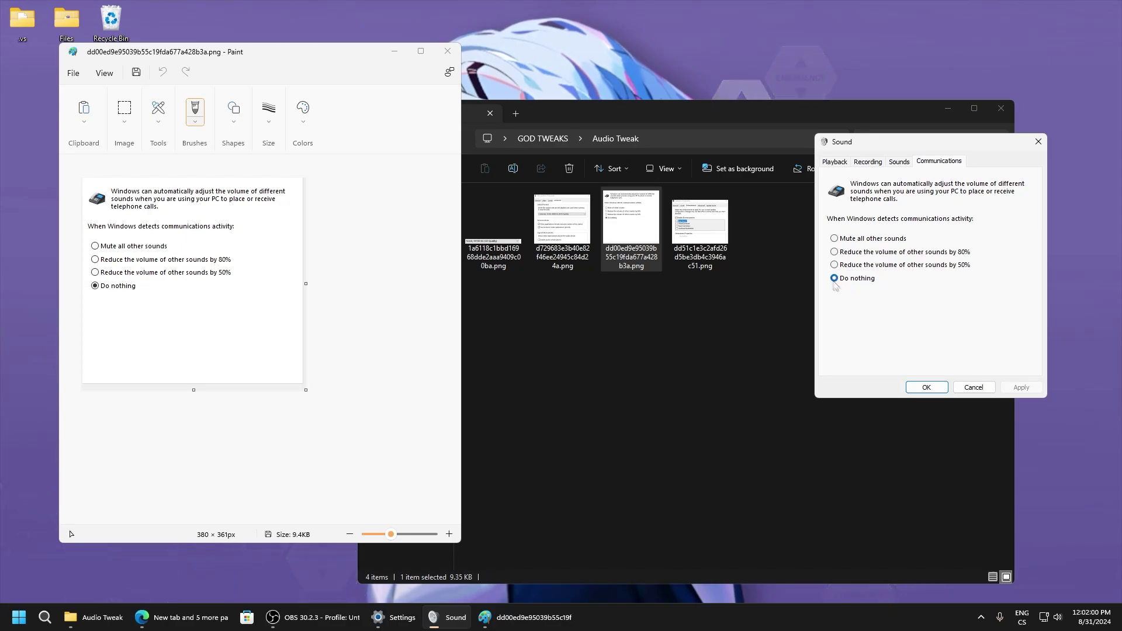
pyautogui.click(448, 50)
# Step: View the fourth reference picture to read the recommended speaker enhancement settings, and return to the Sound dialog
pyautogui.doubleClick(701, 245)
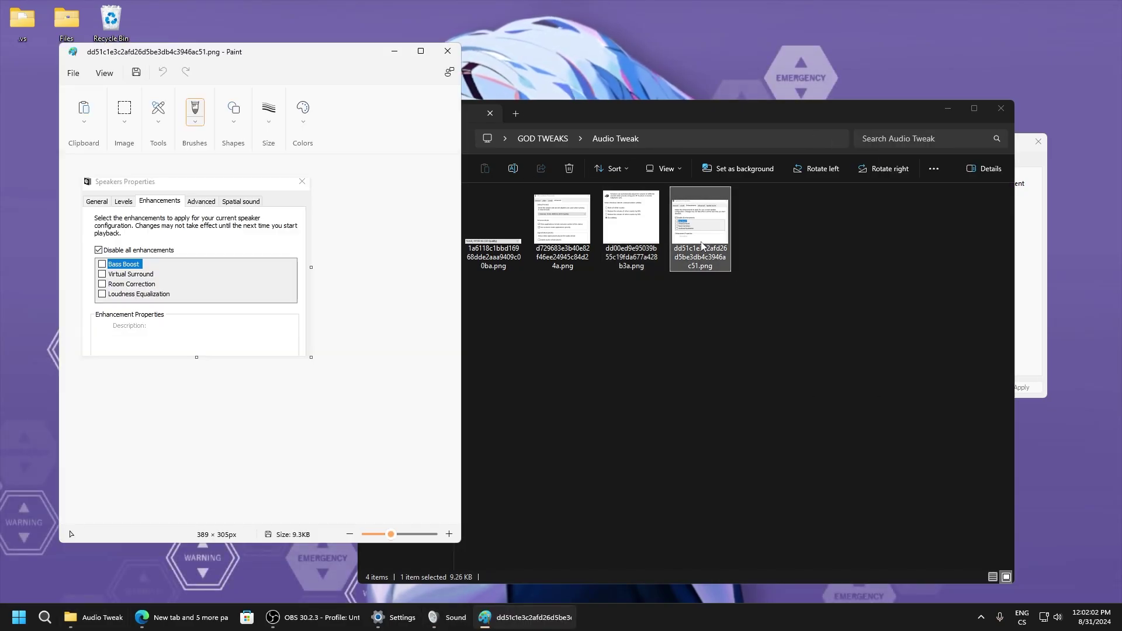
pyautogui.click(448, 51)
pyautogui.click(1029, 263)
# Step: Review the enhancements of the Speakers playback device, and close its properties and the Sound dialog
pyautogui.click(834, 161)
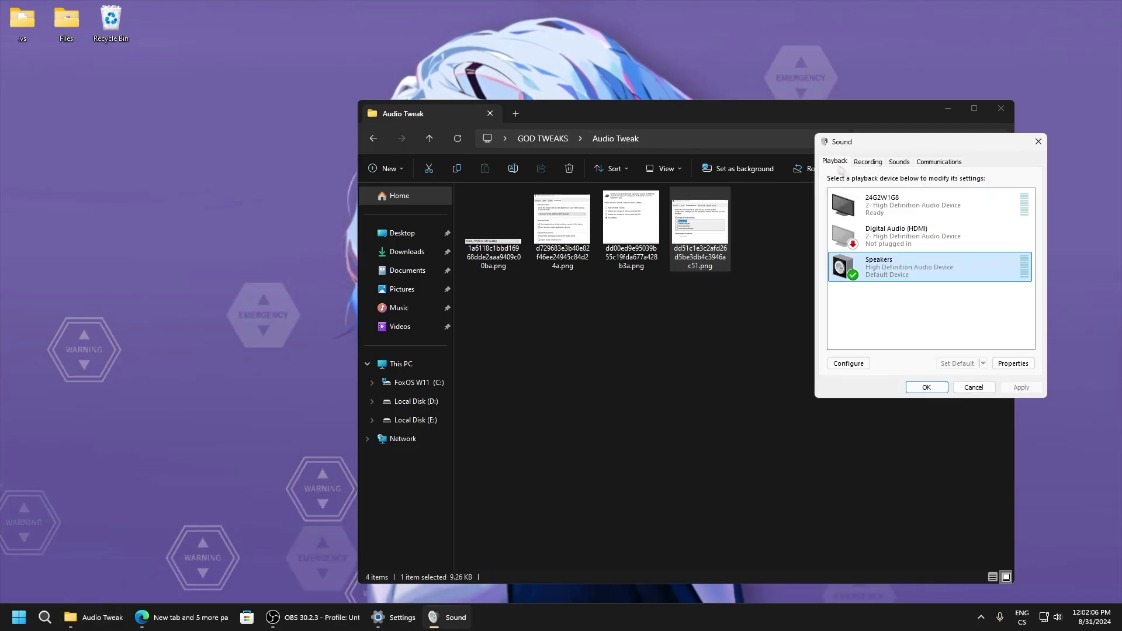
pyautogui.click(868, 161)
pyautogui.click(834, 161)
pyautogui.click(1011, 364)
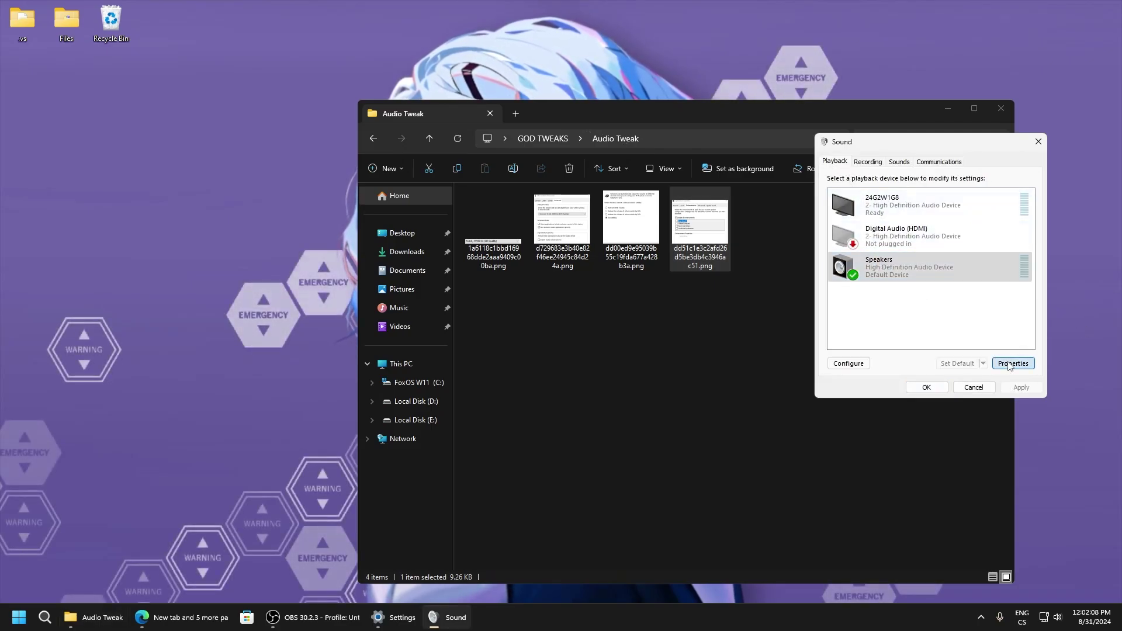
pyautogui.click(957, 206)
pyautogui.click(916, 206)
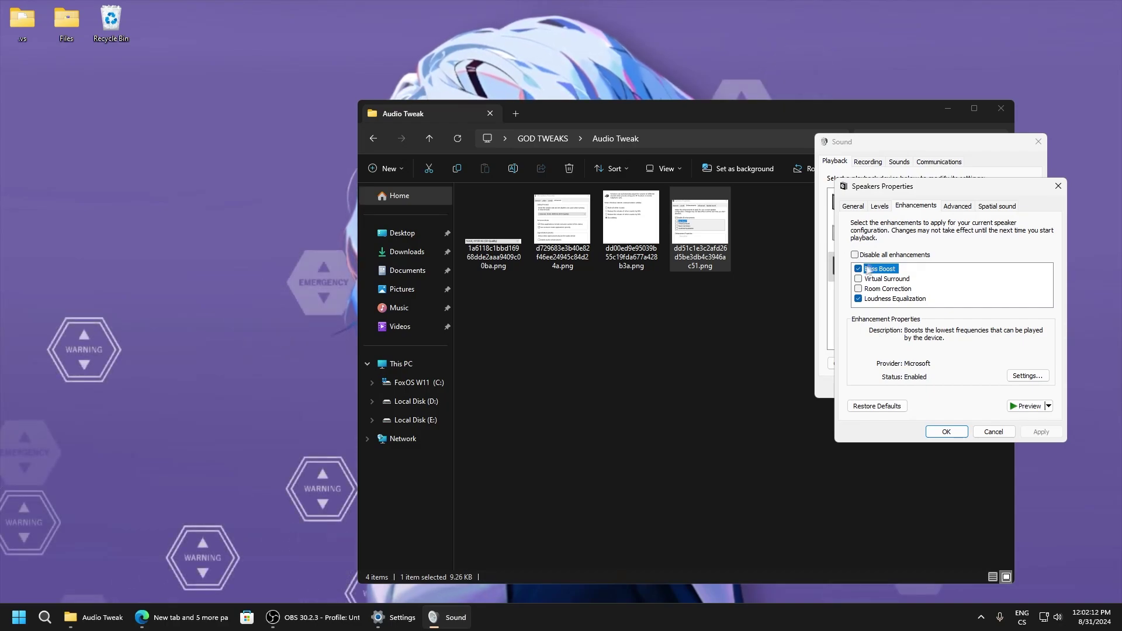
pyautogui.click(858, 269)
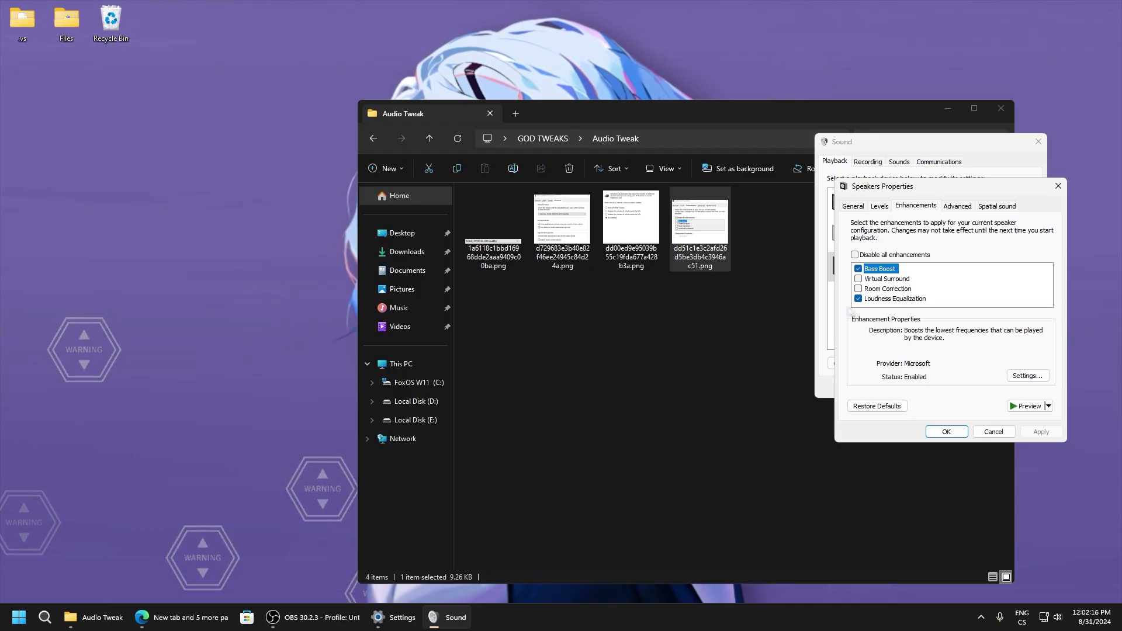
pyautogui.moveTo(897, 193); pyautogui.dragTo(825, 191)
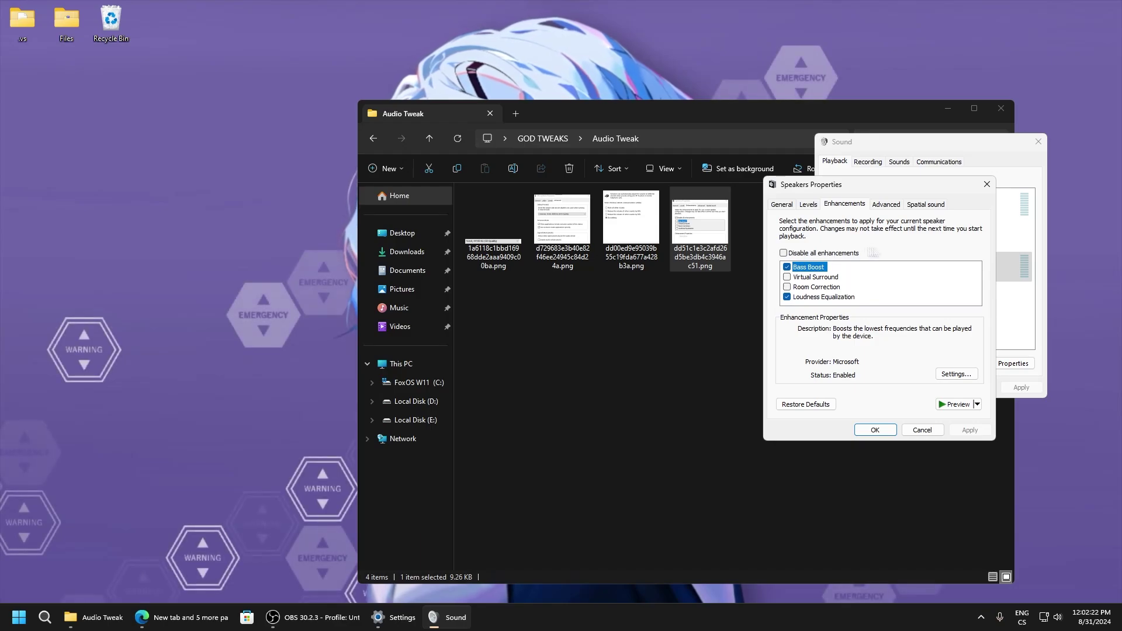
pyautogui.click(987, 185)
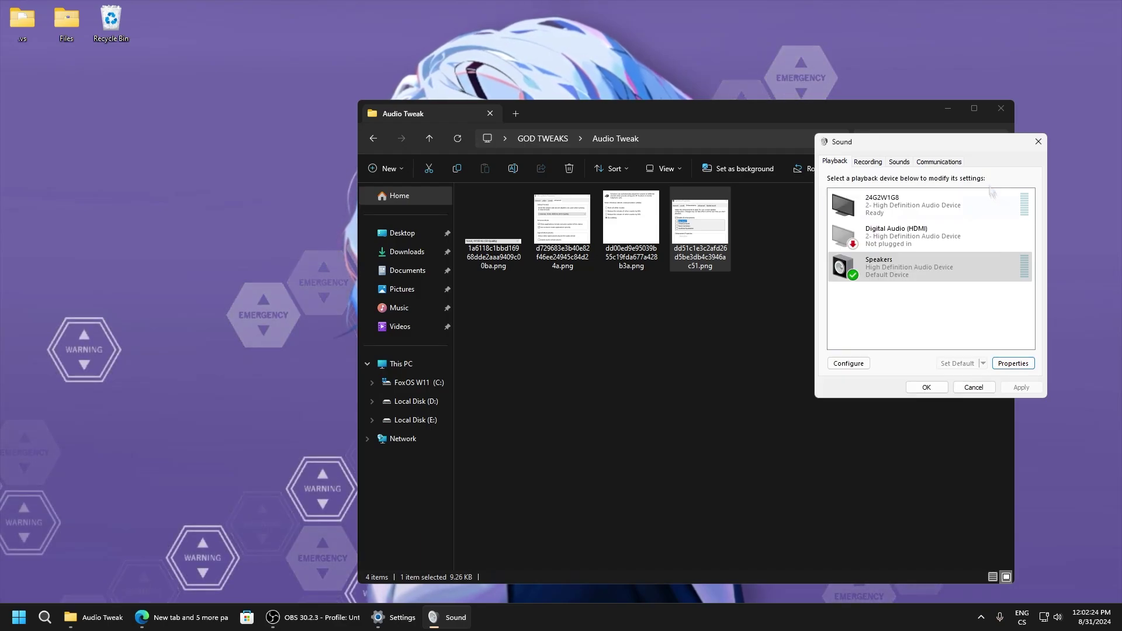
pyautogui.click(1038, 146)
# Step: Run Disable Process Mitigations.bat from the Delay Tweak subfolder of GOD TWEAKS, and dismiss its console window
pyautogui.click(373, 139)
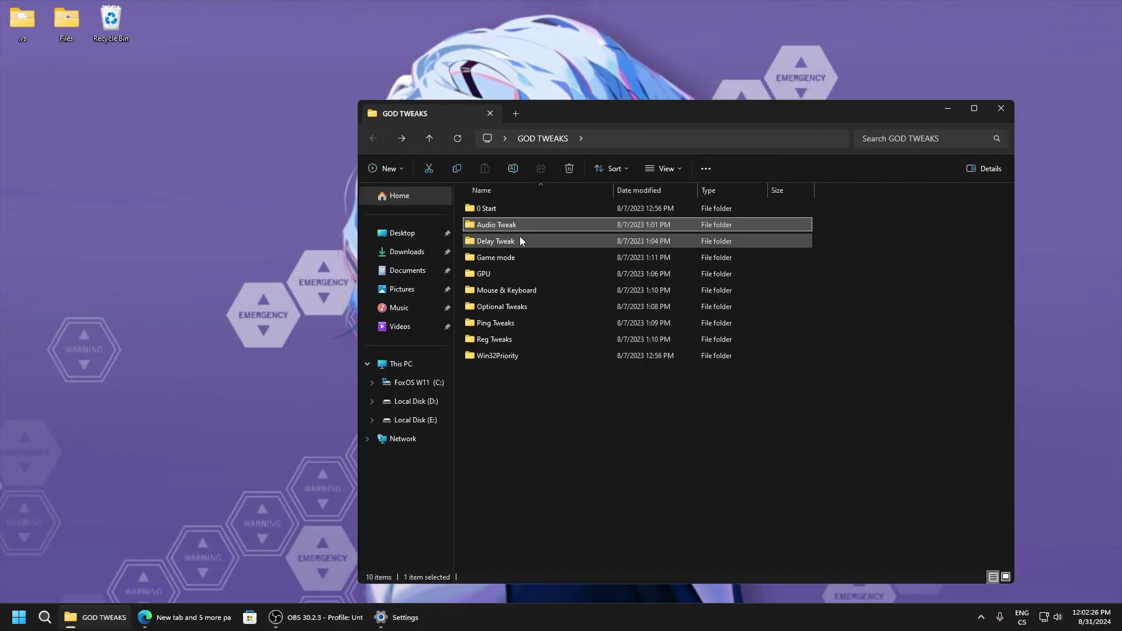
pyautogui.click(477, 244)
pyautogui.doubleClick(478, 244)
pyautogui.doubleClick(469, 211)
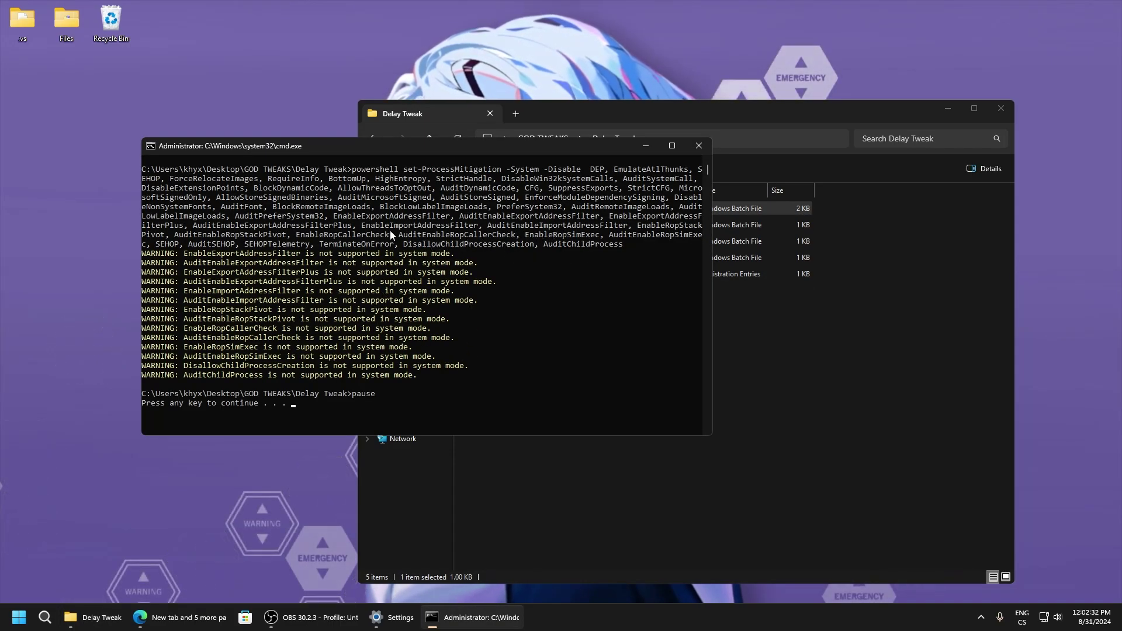
pyautogui.press('Return')
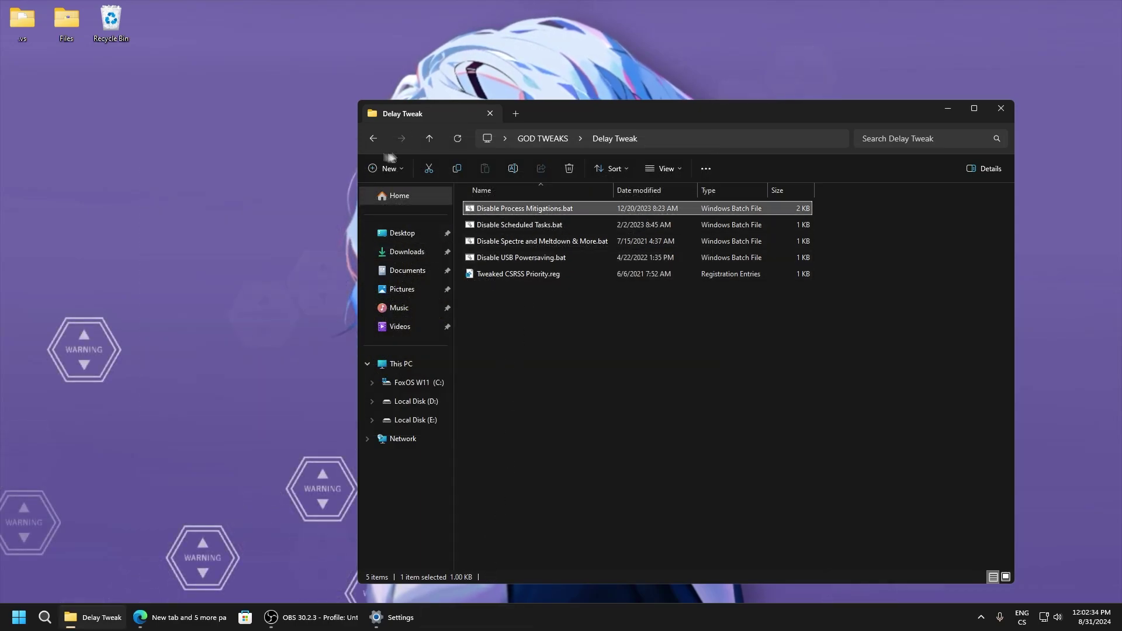
# Step: Create a folder named "Valorant fix" in GOD TWEAKS, look inside it, and return to GOD TWEAKS
pyautogui.hotkey('alt', 'Left')
pyautogui.rightClick(505, 404)
pyautogui.moveTo(637, 539)
pyautogui.click(682, 538)
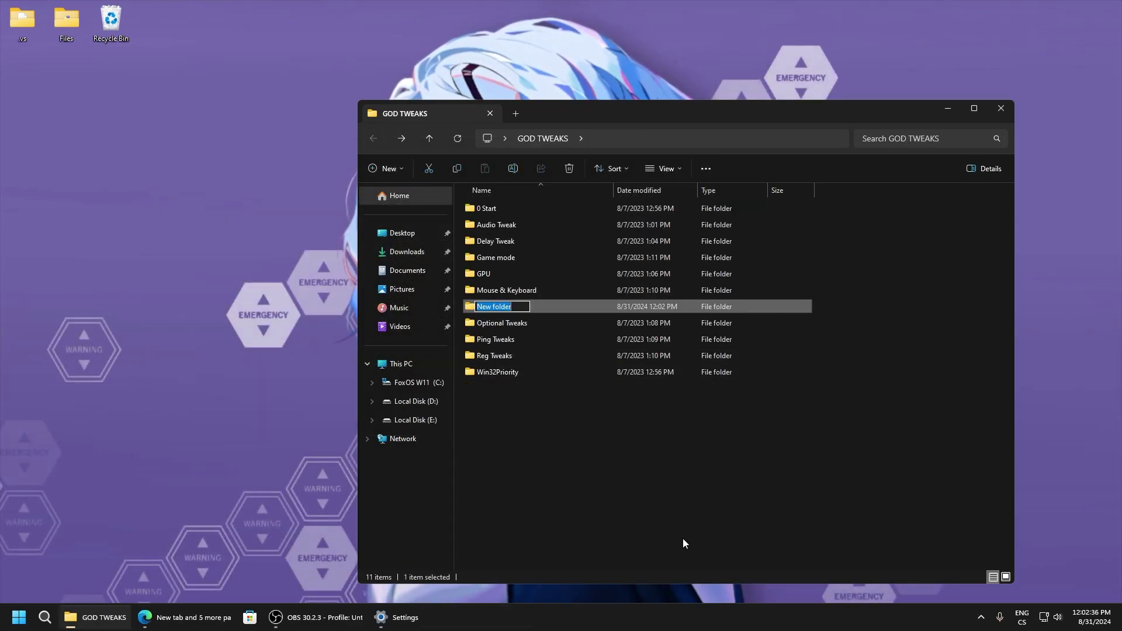
pyautogui.write('Valorant fix')
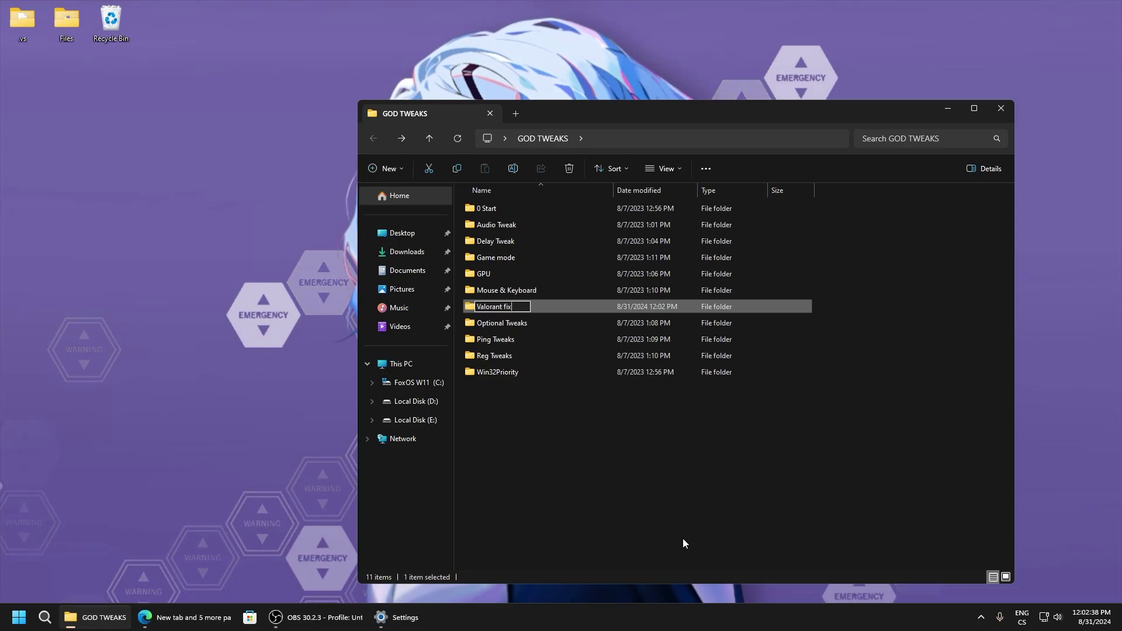
pyautogui.press('Return')
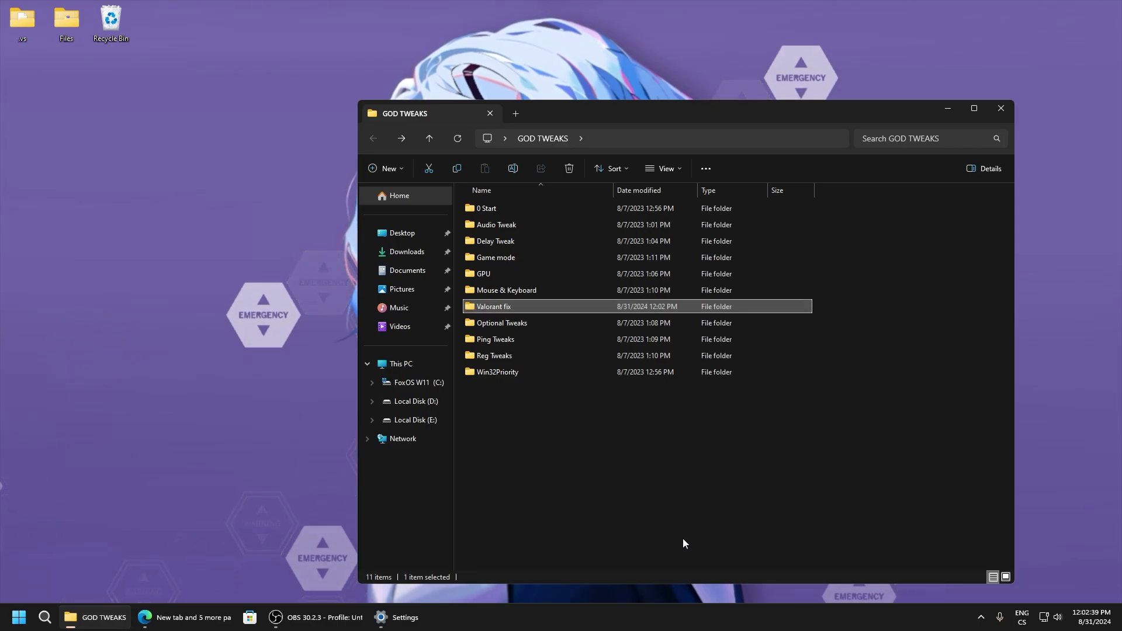
pyautogui.doubleClick(484, 311)
pyautogui.hotkey('alt', 'Left')
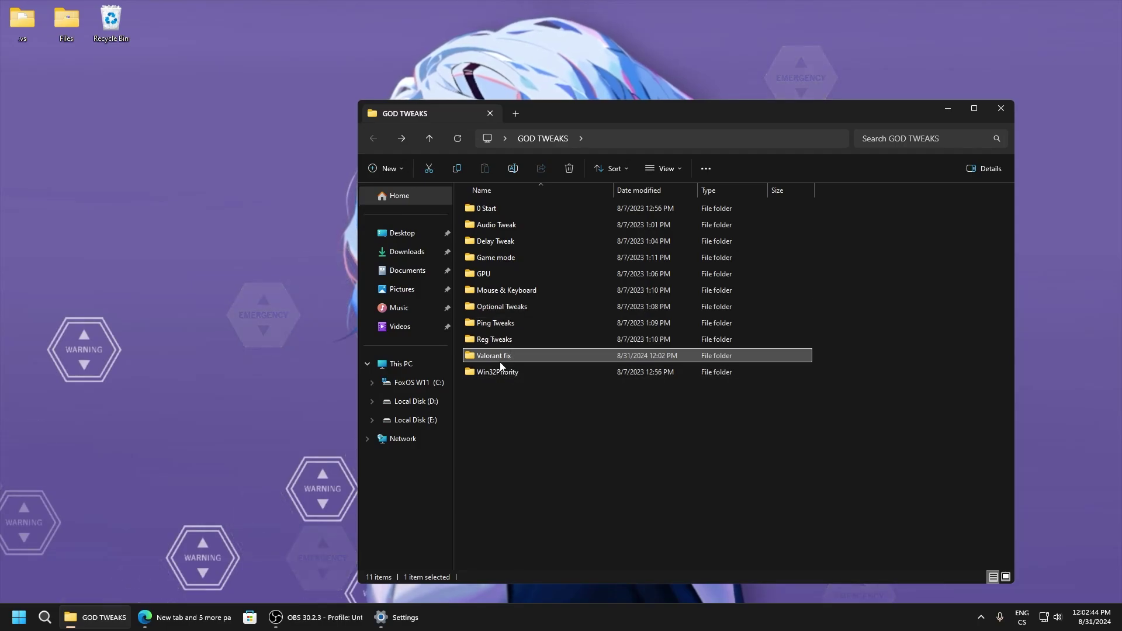
# Step: Go back into the Delay Tweak subfolder of GOD TWEAKS
pyautogui.doubleClick(487, 229)
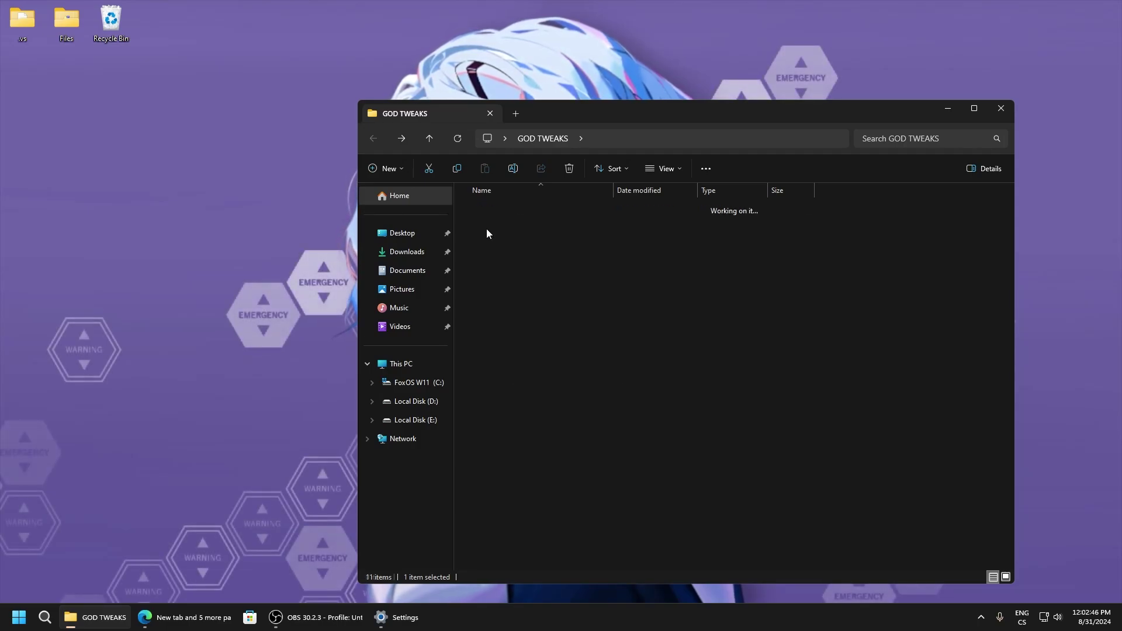
pyautogui.click(372, 140)
pyautogui.doubleClick(471, 248)
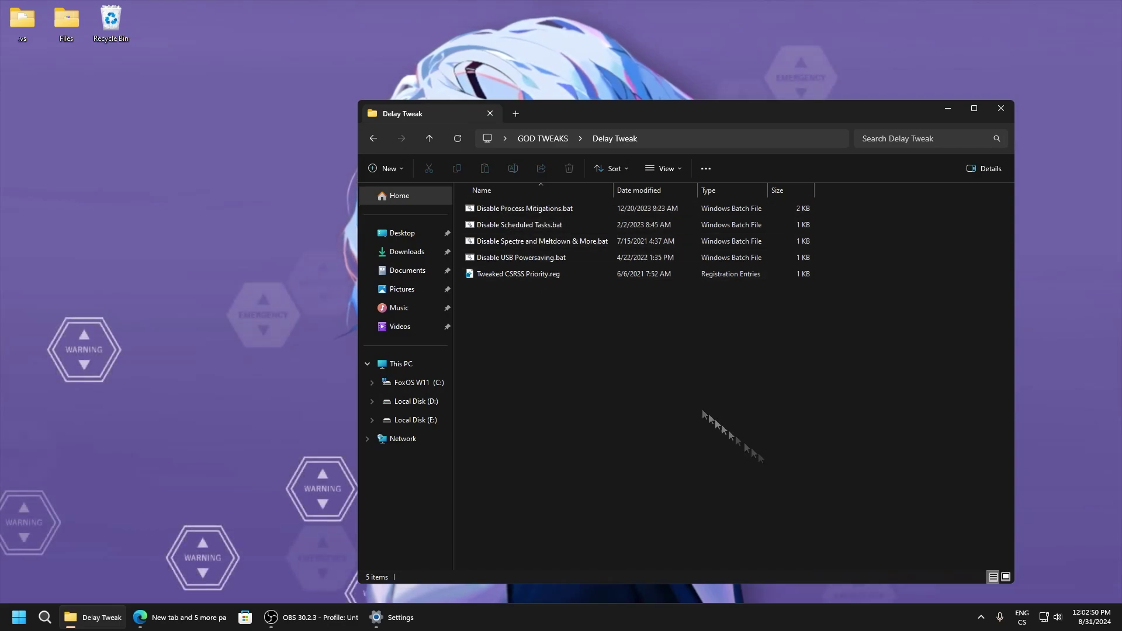
pyautogui.click(975, 624)
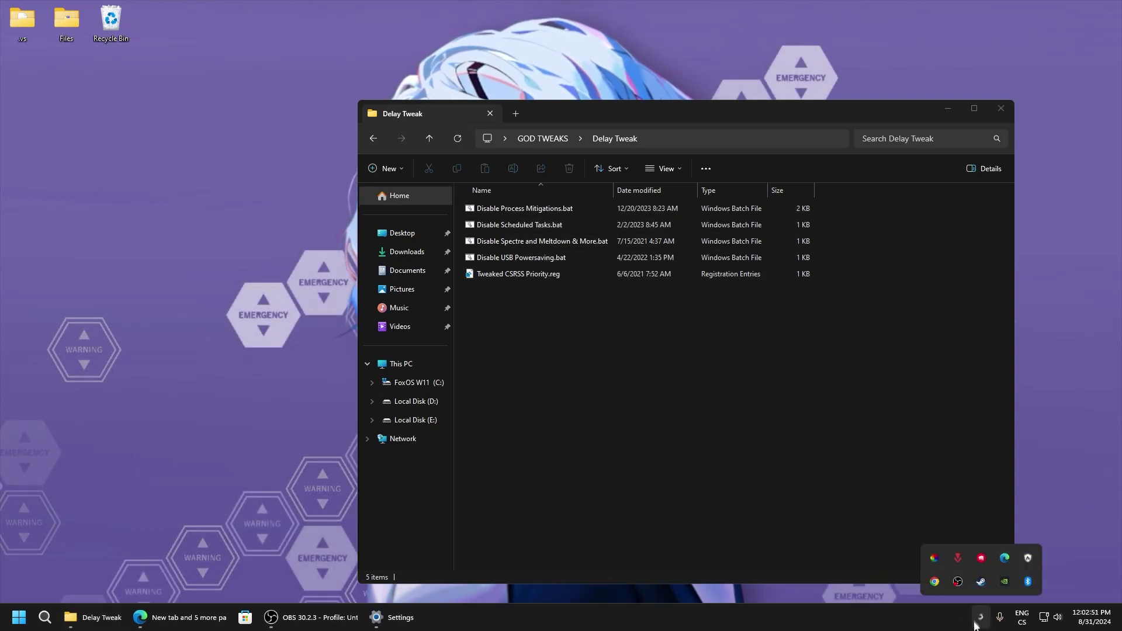
pyautogui.click(778, 405)
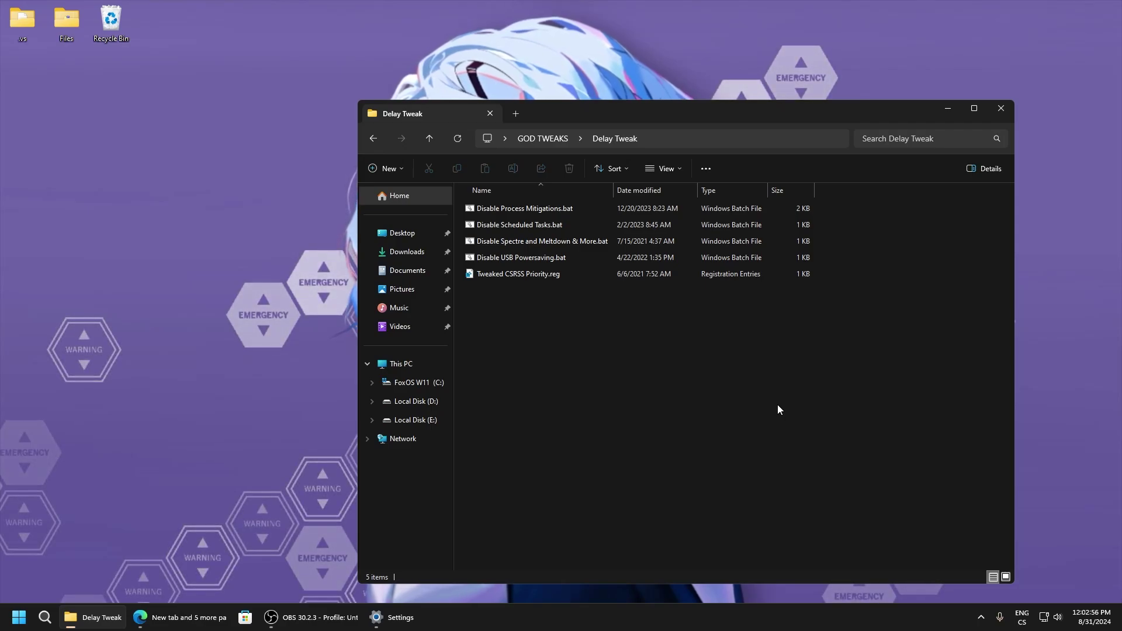
pyautogui.click(373, 138)
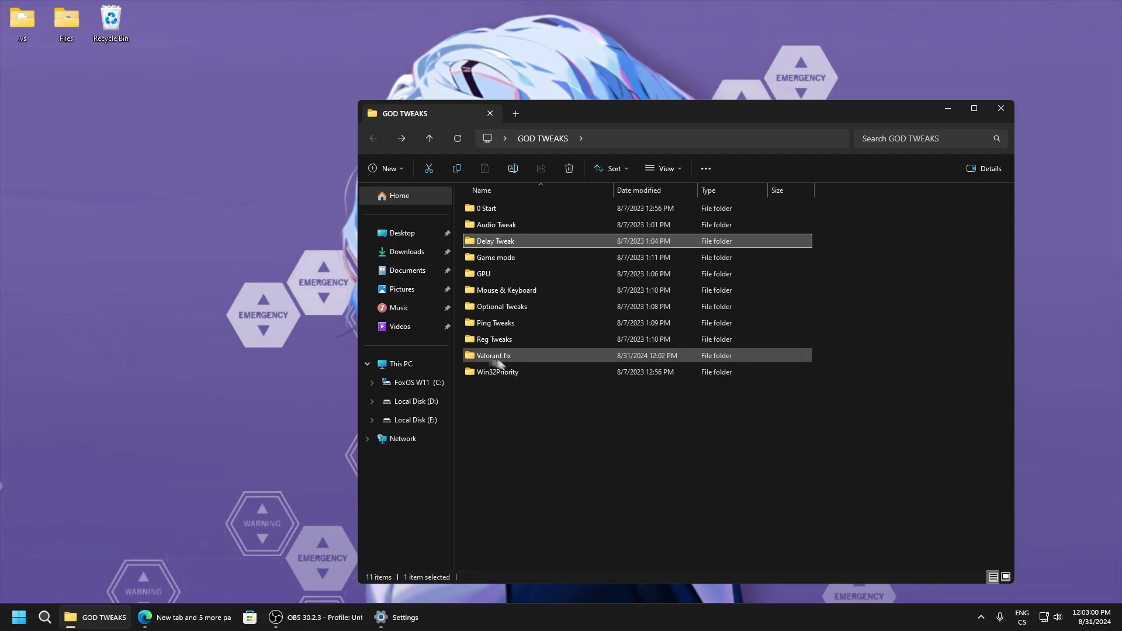
pyautogui.doubleClick(495, 242)
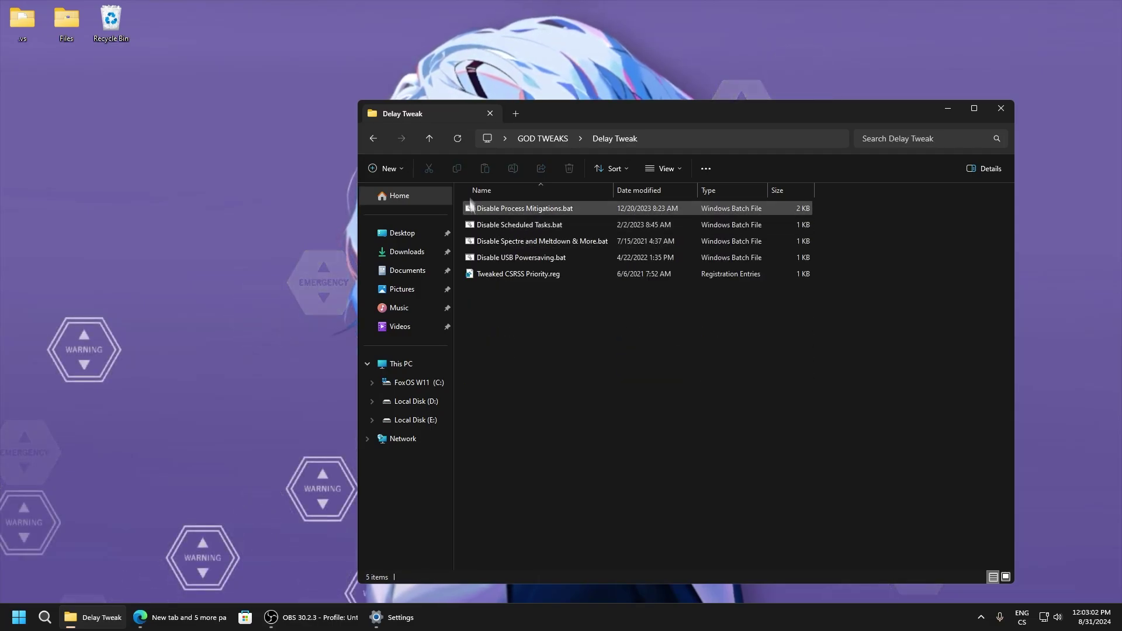
pyautogui.click(510, 227)
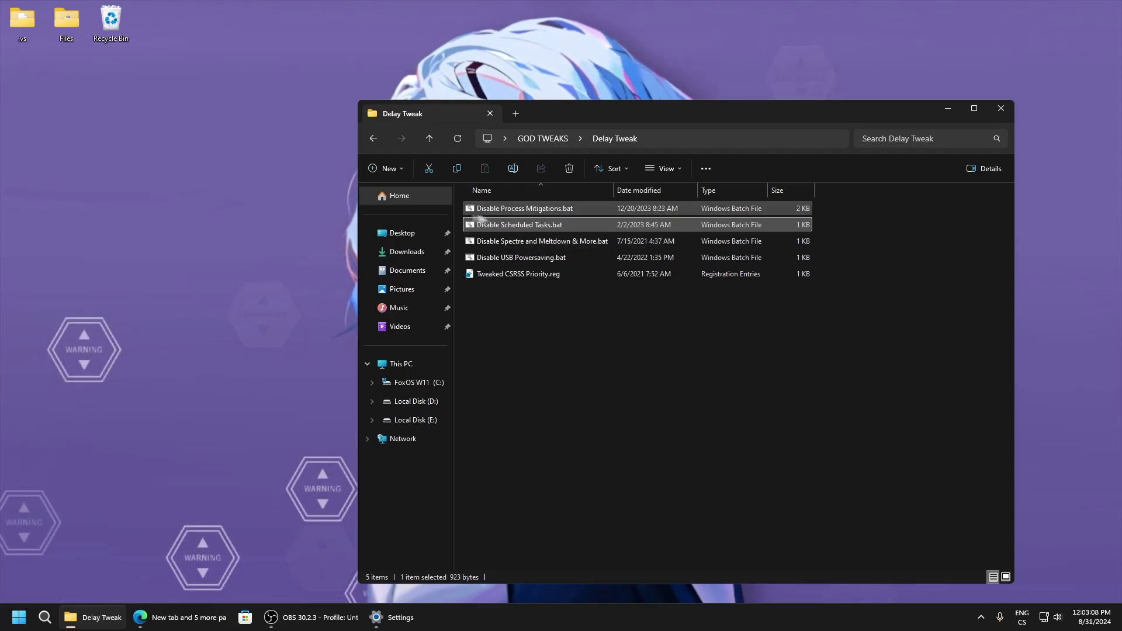
# Step: Open Disable Spectre and Meltdown & More.bat for editing in Notepad, and delete the EnableCfg registry line
pyautogui.rightClick(528, 244)
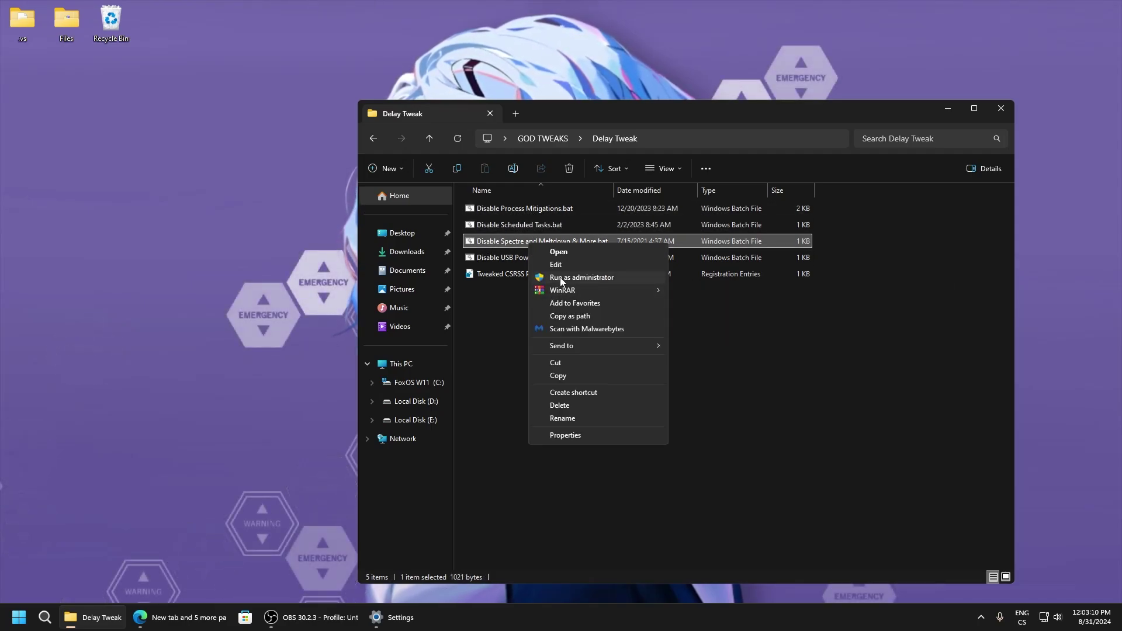
pyautogui.click(560, 259)
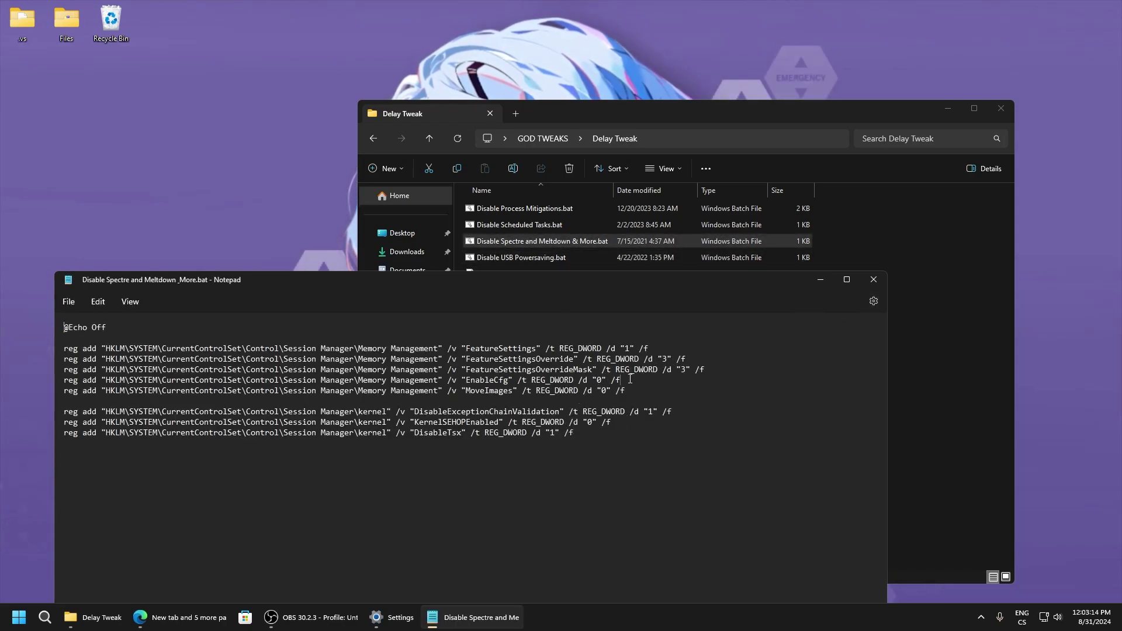
pyautogui.moveTo(630, 379); pyautogui.dragTo(166, 378)
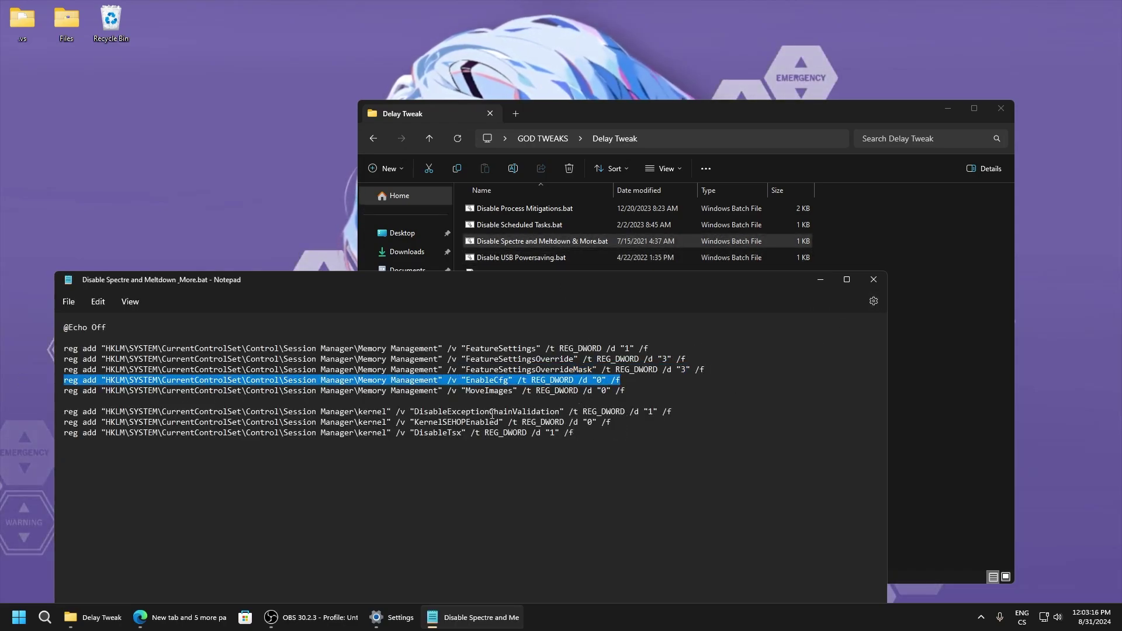
pyautogui.press('BackSpace')
pyautogui.press('BackSpace')
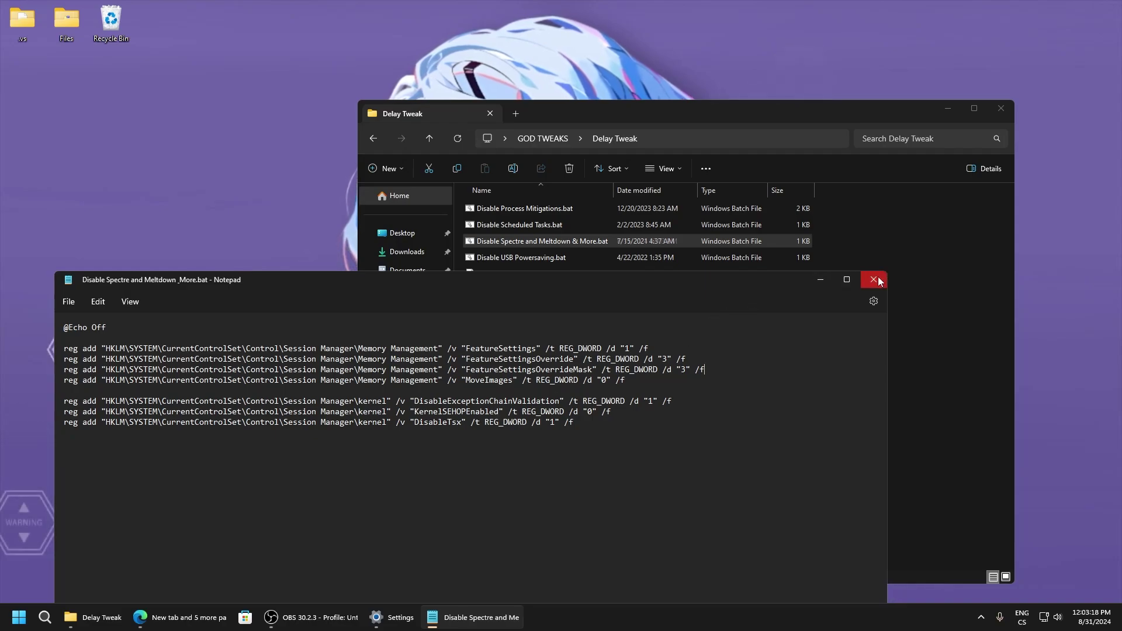
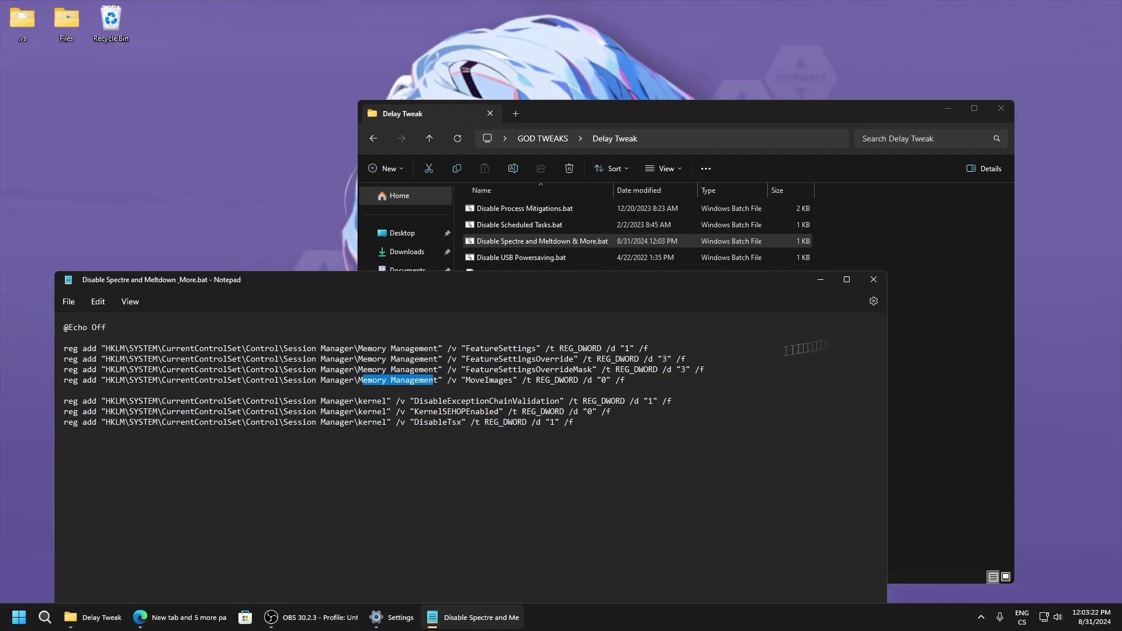
# Step: Close the edited script in Notepad and run Disable Spectre and Meltdown & More.bat from the Delay Tweak folder
pyautogui.rightClick(890, 283)
pyautogui.click(353, 482)
pyautogui.click(878, 280)
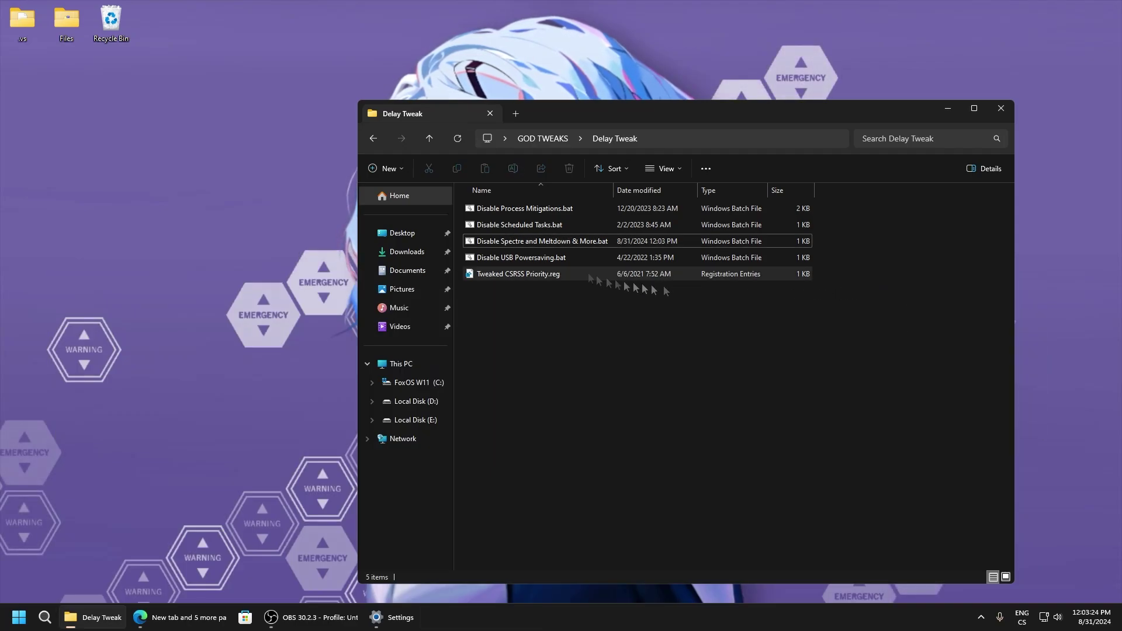
pyautogui.click(526, 241)
pyautogui.rightClick(528, 240)
pyautogui.moveTo(570, 286)
pyautogui.click(492, 242)
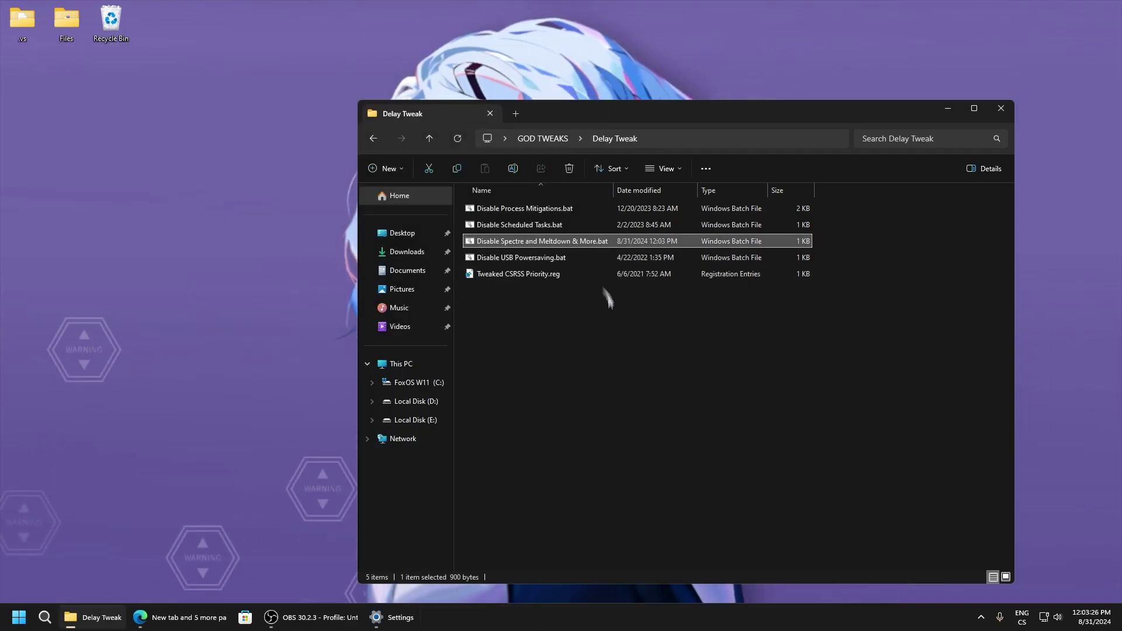
# Step: Run Disable USB Powersaving.bat and merge Tweaked CSRSS Priority.reg into the registry
pyautogui.doubleClick(528, 264)
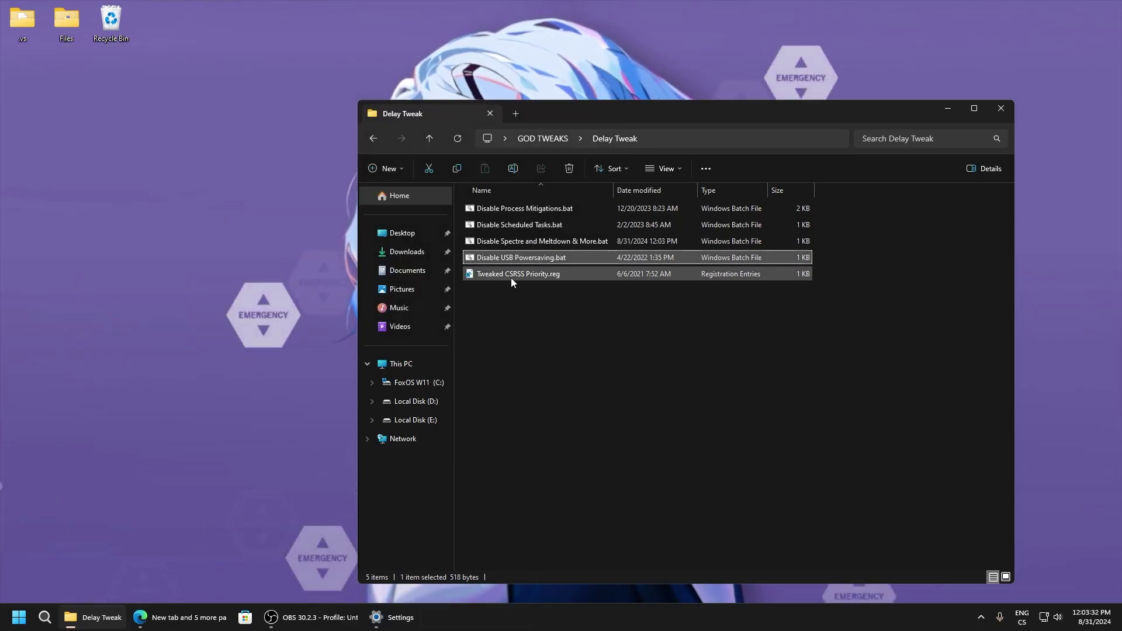
pyautogui.doubleClick(511, 273)
pyautogui.click(647, 323)
pyautogui.click(687, 307)
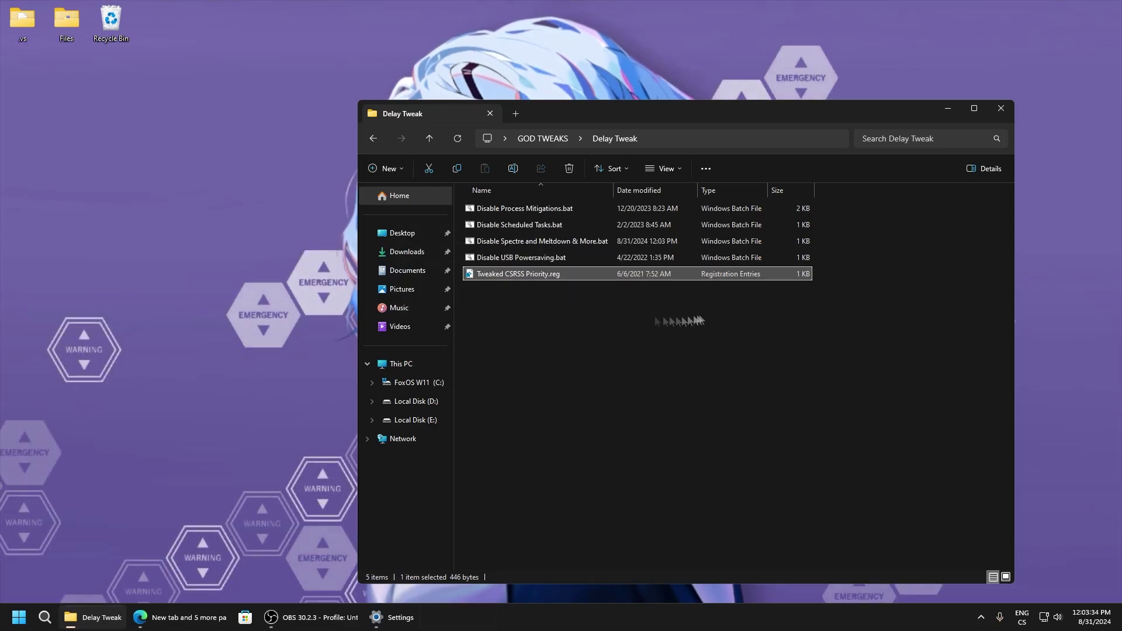
# Step: Open the Game mode subfolder of GOD TWEAKS and merge Disable Game DVR1.reg into the registry
pyautogui.click(372, 138)
pyautogui.moveTo(548, 119); pyautogui.dragTo(517, 128)
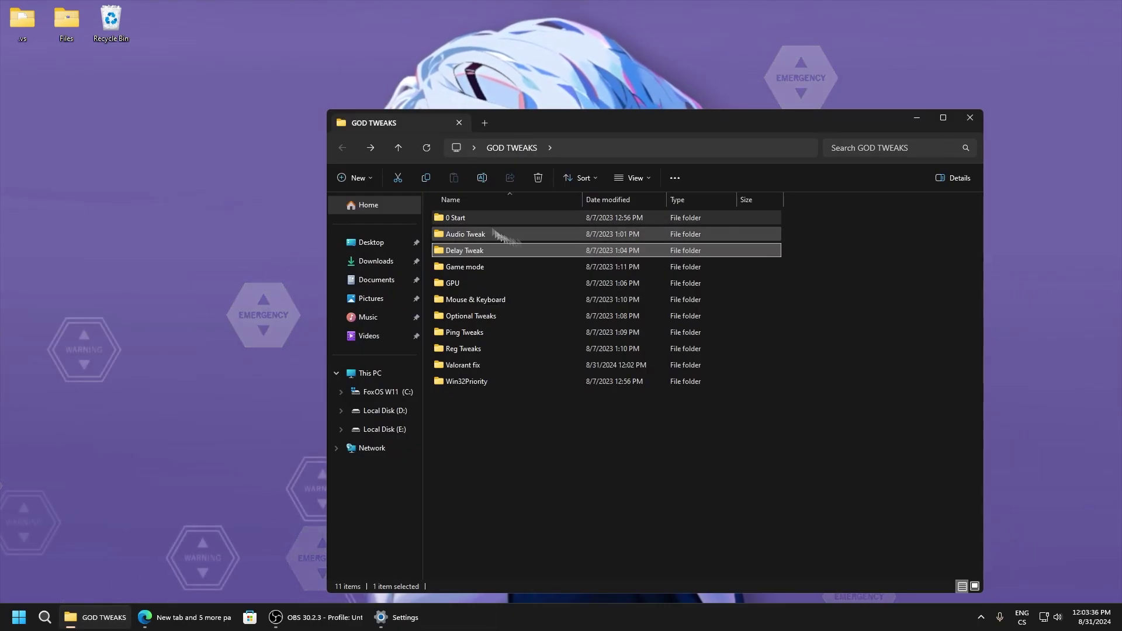
pyautogui.doubleClick(464, 266)
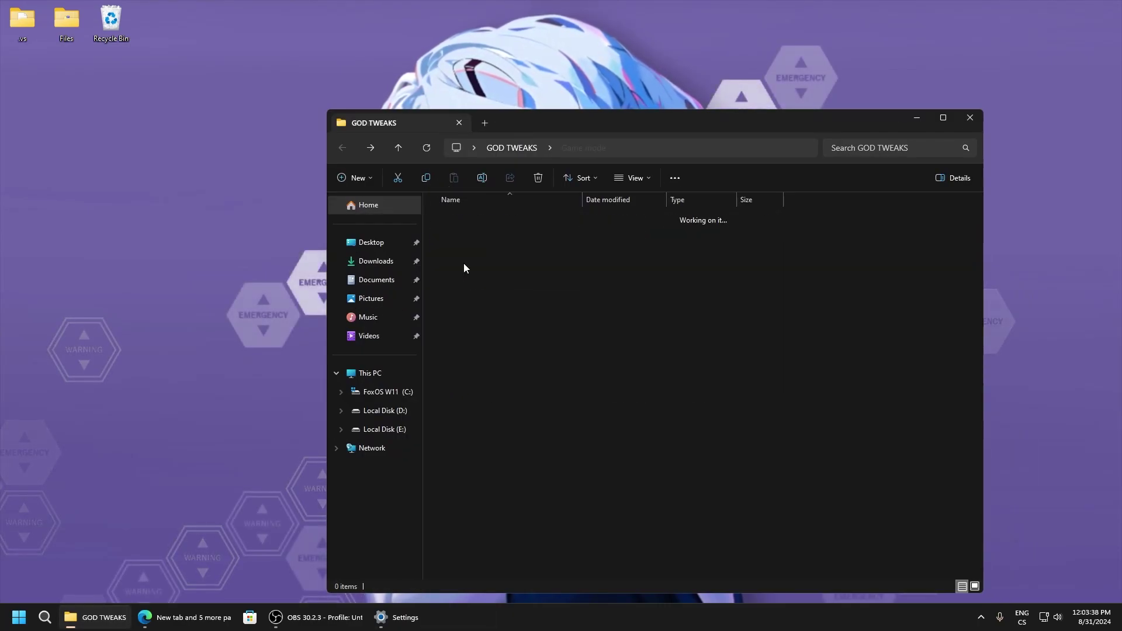
pyautogui.doubleClick(479, 218)
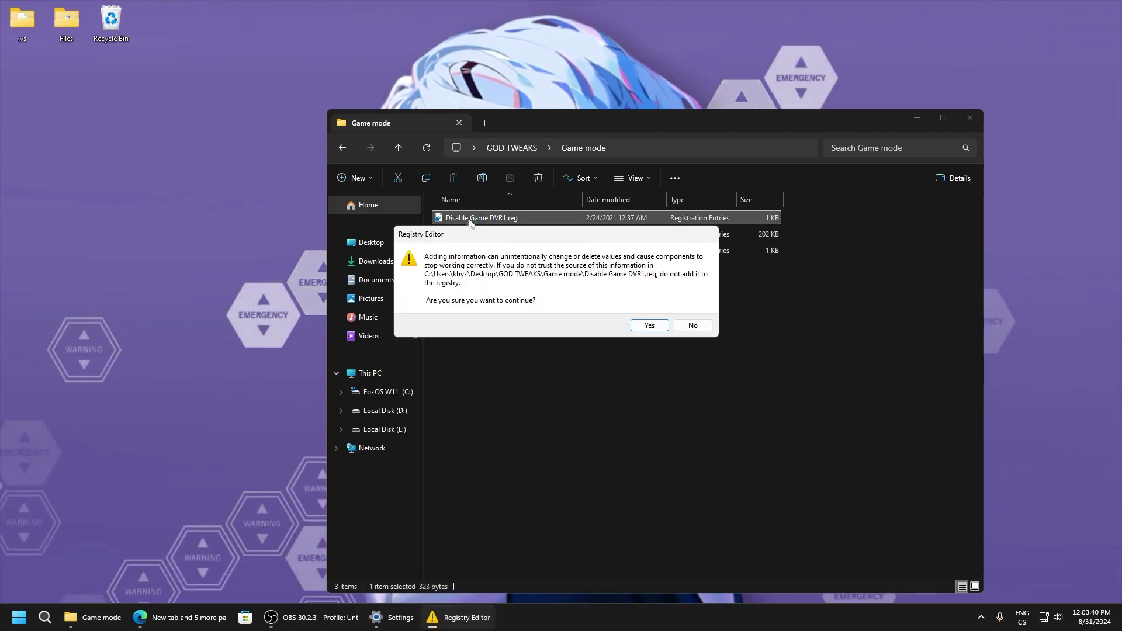
pyautogui.click(648, 323)
# Step: Merge Disable Game DVR2.reg and Disable_FSO___Game_Bar.reg from the Game mode folder into the registry
pyautogui.doubleClick(509, 234)
pyautogui.click(643, 322)
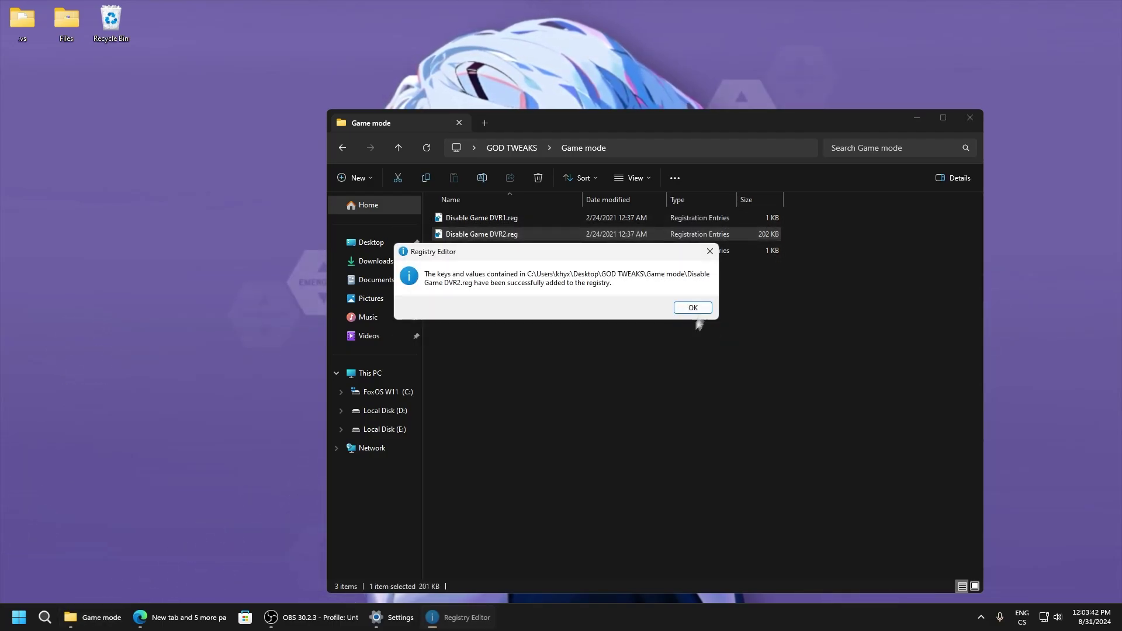
pyautogui.click(698, 308)
pyautogui.doubleClick(457, 253)
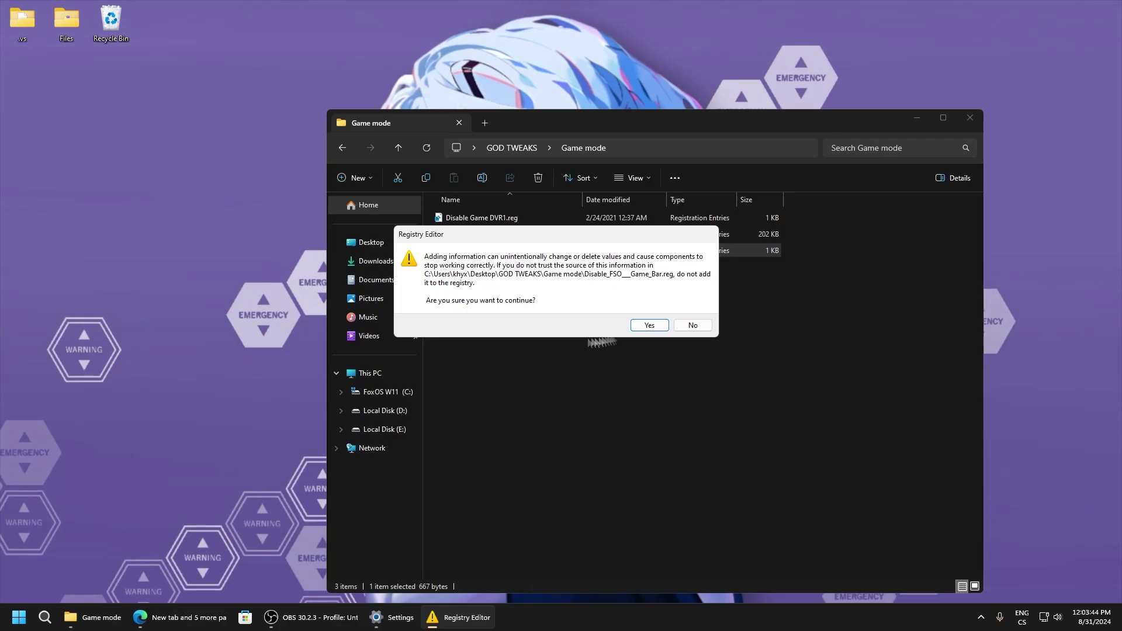
pyautogui.click(647, 323)
pyautogui.click(692, 308)
# Step: Open the Nvidia Dwords folder inside the GPU subfolder of GOD TWEAKS and merge Disable DMA Remapping.reg into the registry
pyautogui.click(343, 149)
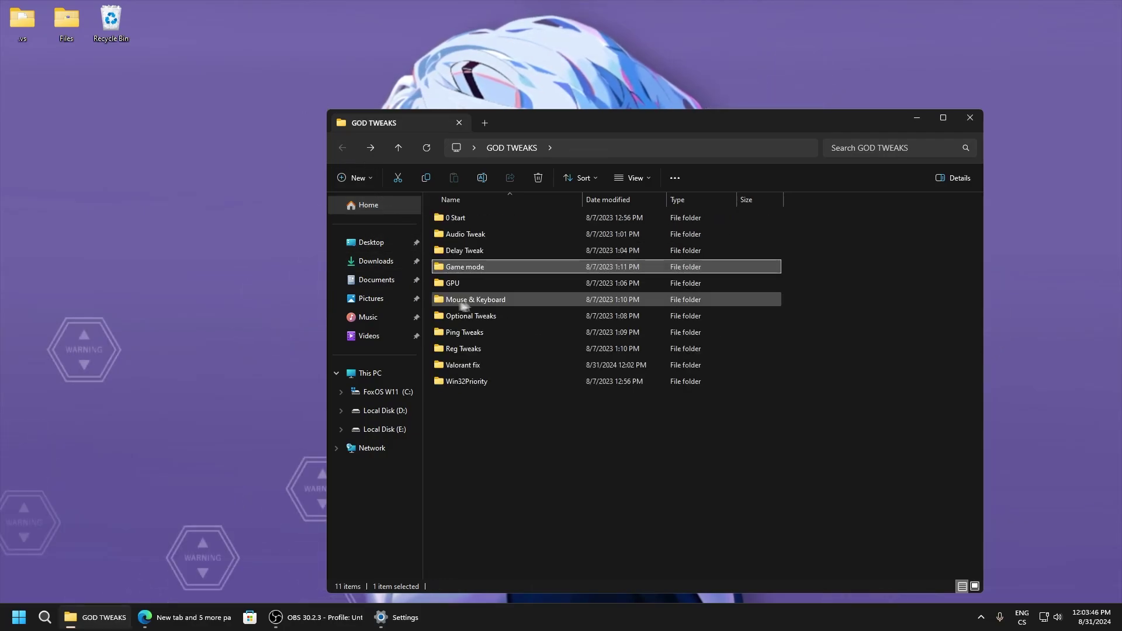
pyautogui.doubleClick(468, 286)
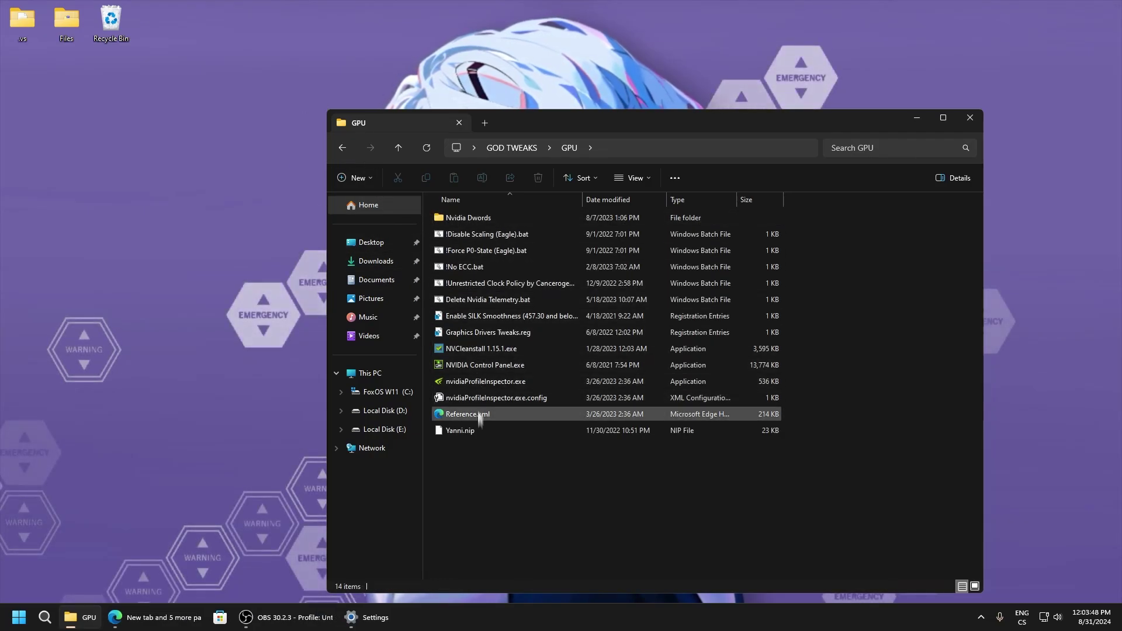
pyautogui.doubleClick(449, 222)
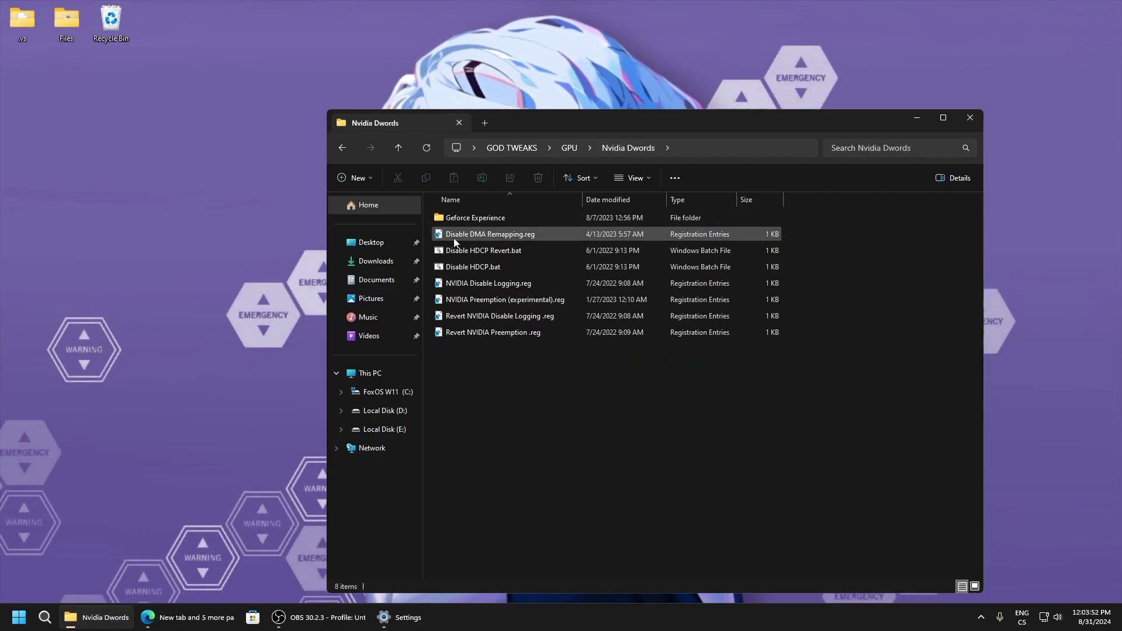
pyautogui.doubleClick(454, 236)
pyautogui.press('Return')
pyautogui.press('Return')
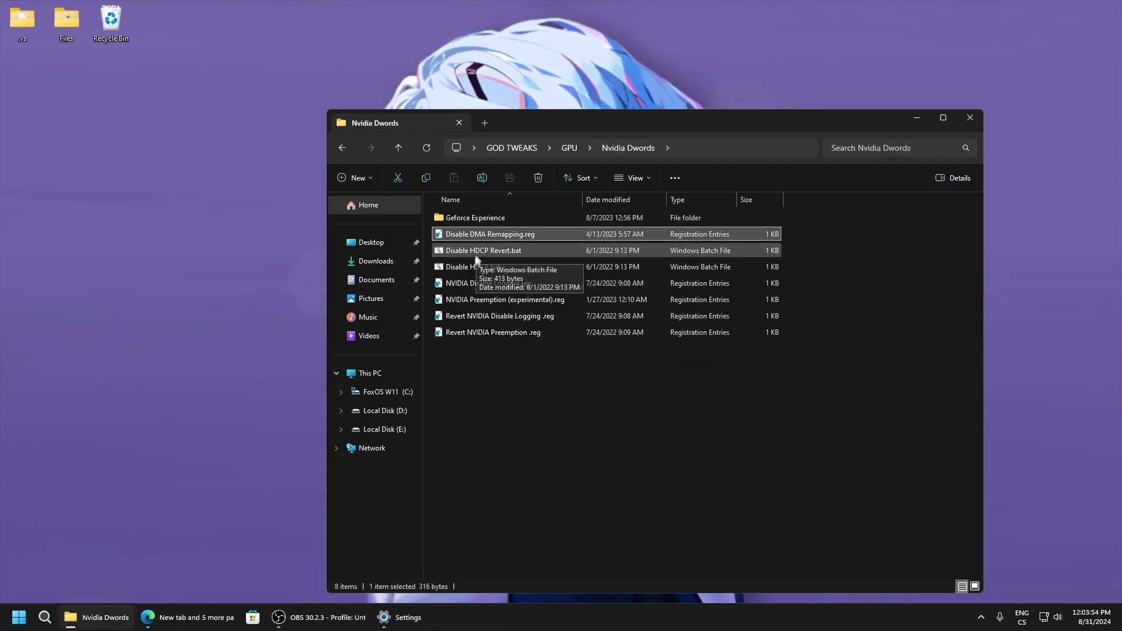
# Step: Run Disable HDCP.bat and merge NVIDIA Preemption (experimental).reg into the registry
pyautogui.rightClick(475, 271)
pyautogui.click(515, 313)
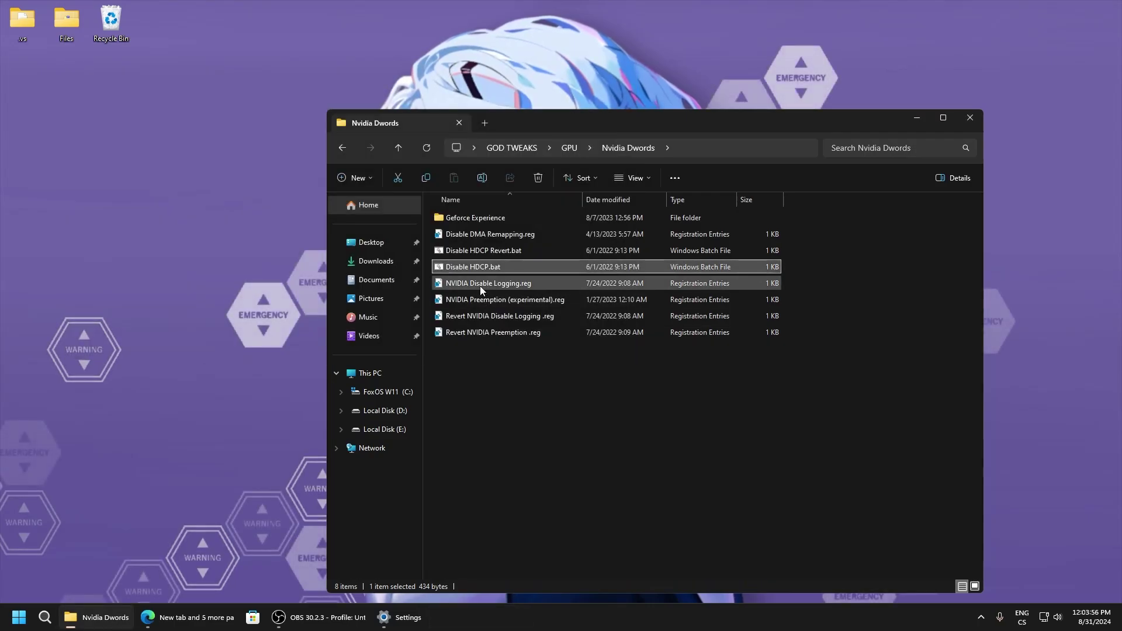
pyautogui.doubleClick(479, 298)
pyautogui.press('Return')
pyautogui.press('Return')
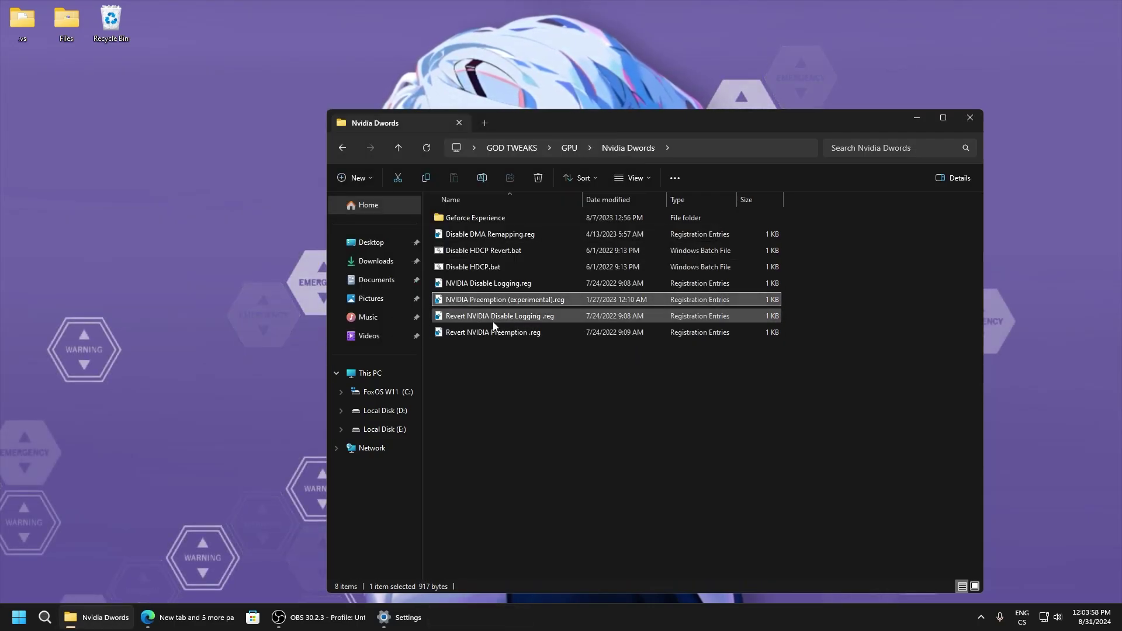
# Step: Merge Revert NVIDIA Disable Logging .reg and override it by merging NVIDIA Disable Logging.reg into the registry
pyautogui.doubleClick(492, 317)
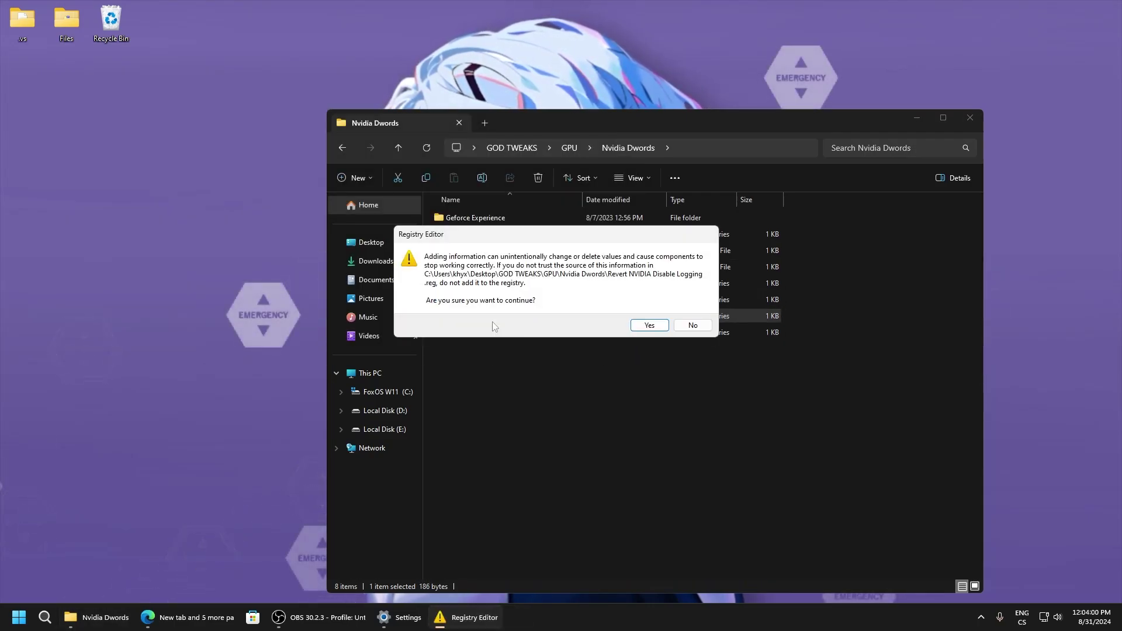
pyautogui.press('Return')
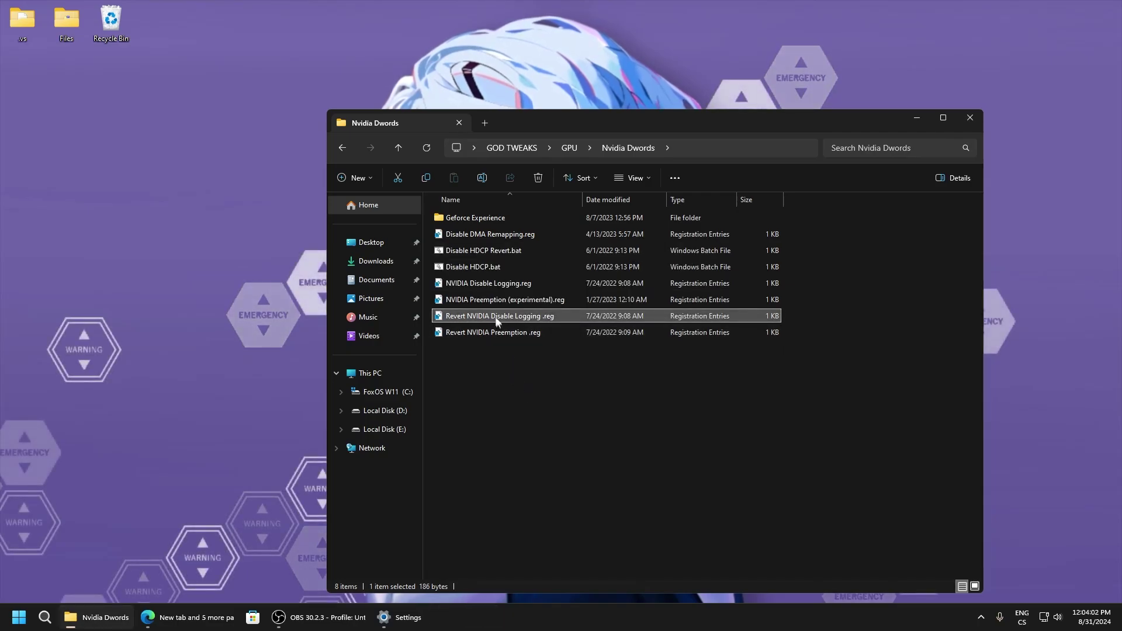
pyautogui.doubleClick(470, 285)
pyautogui.press('Return')
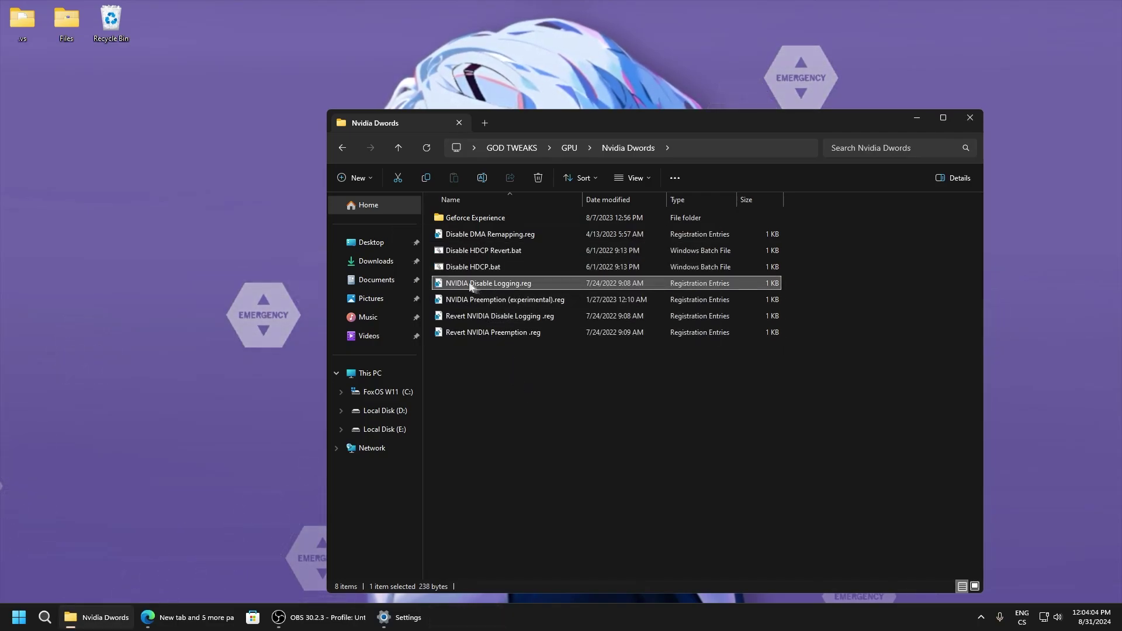
# Step: Return to the GPU folder and run !Disable Scaling (Eagle).bat and !Force P0-State (Eagle).bat
pyautogui.click(341, 153)
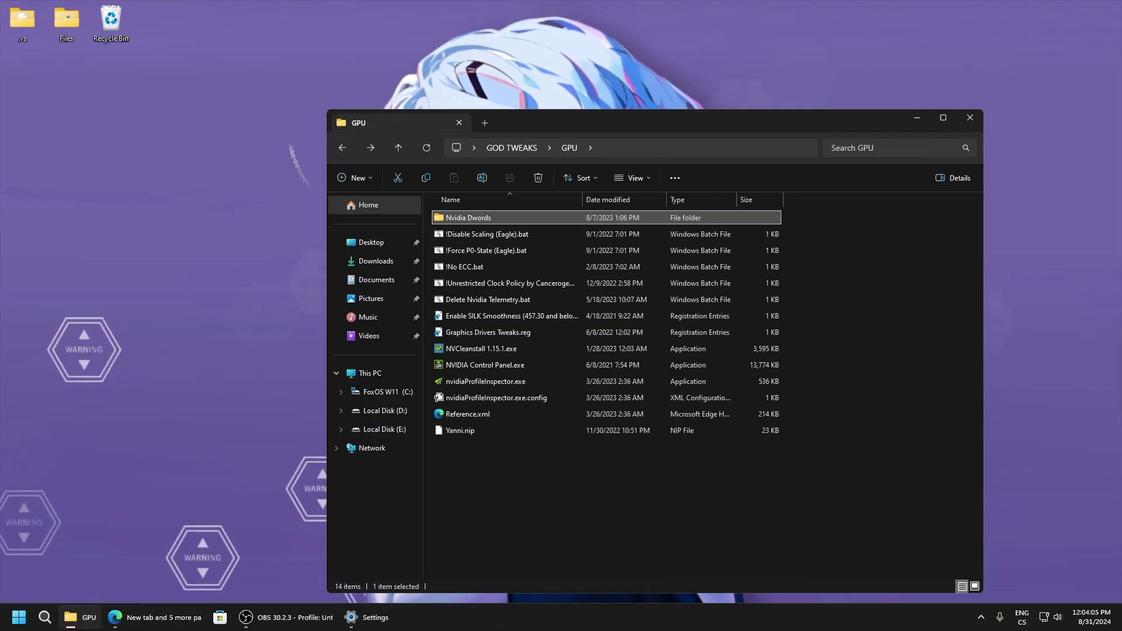
pyautogui.rightClick(460, 240)
pyautogui.click(503, 278)
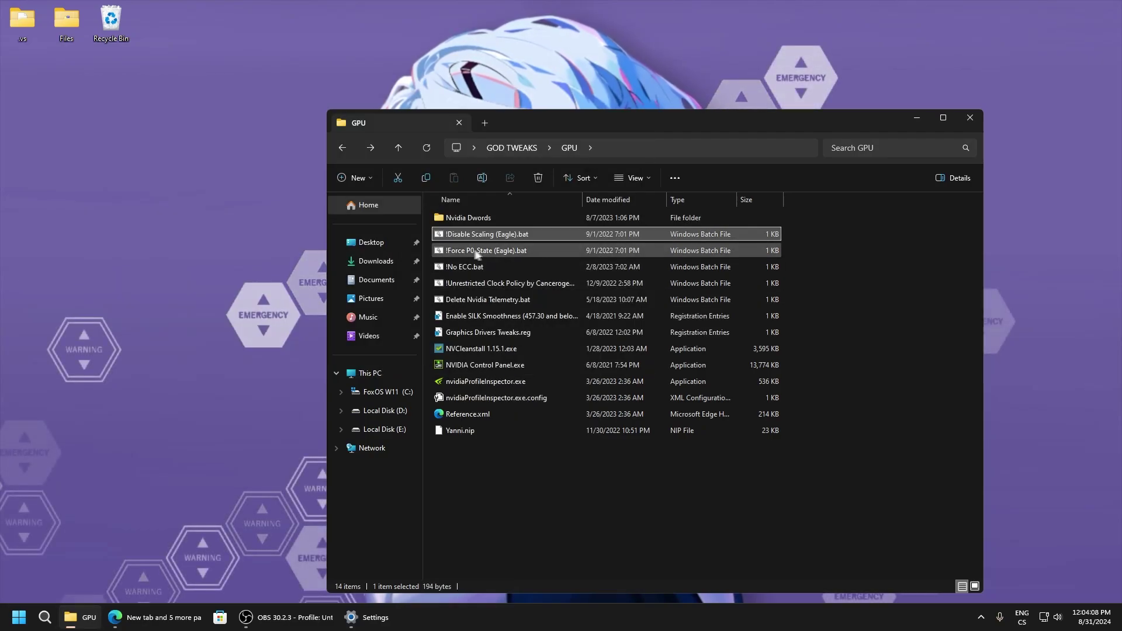
pyautogui.rightClick(474, 252)
pyautogui.click(505, 283)
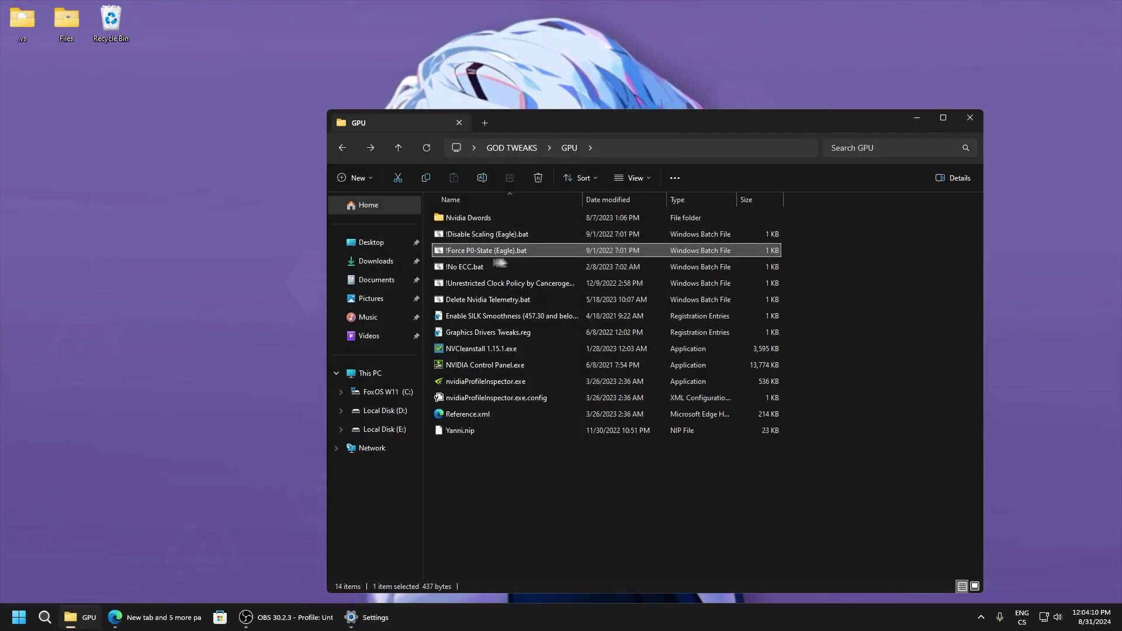
# Step: Open !Force P0-State (Eagle).bat in Notepad to review its commands, and close it
pyautogui.rightClick(477, 250)
pyautogui.click(497, 269)
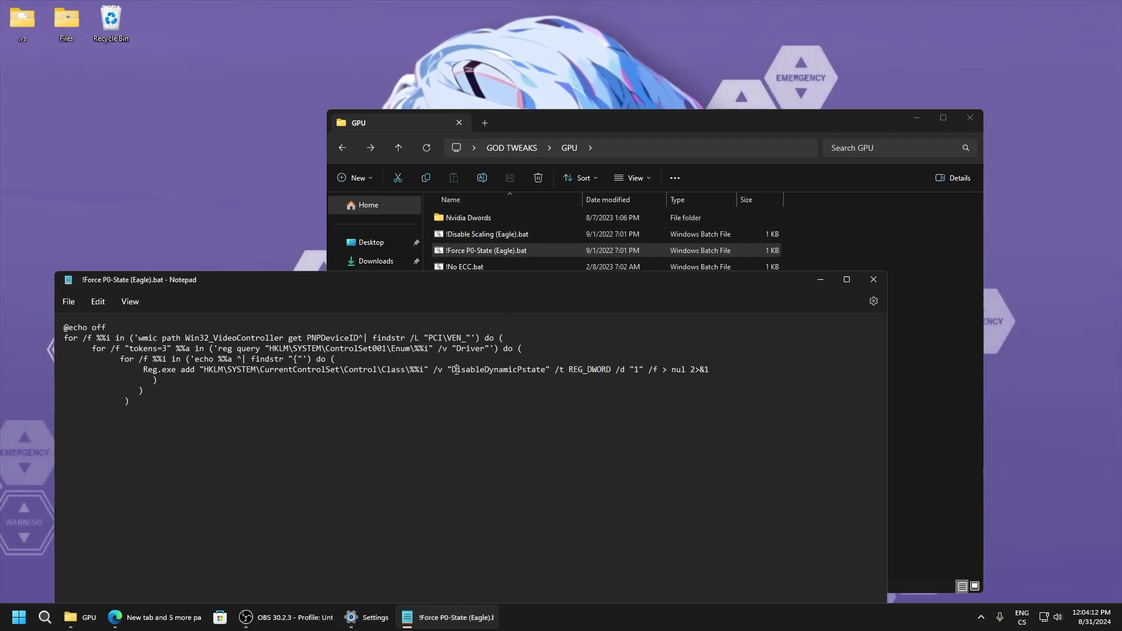
pyautogui.hotkey('alt', 'F4')
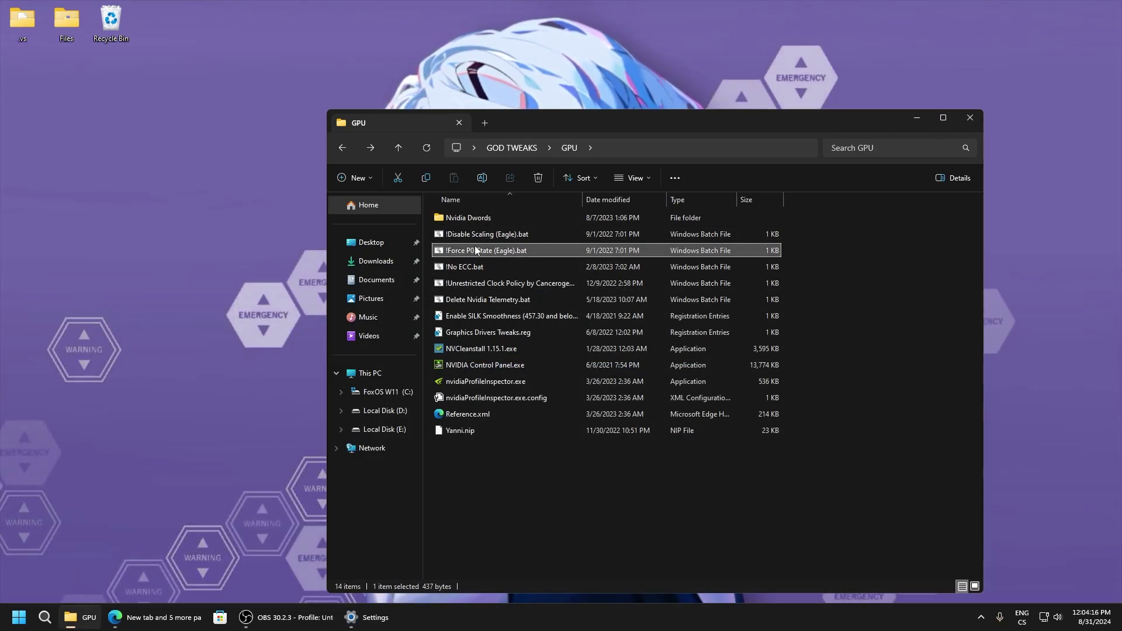
pyautogui.moveTo(517, 123); pyautogui.dragTo(500, 98)
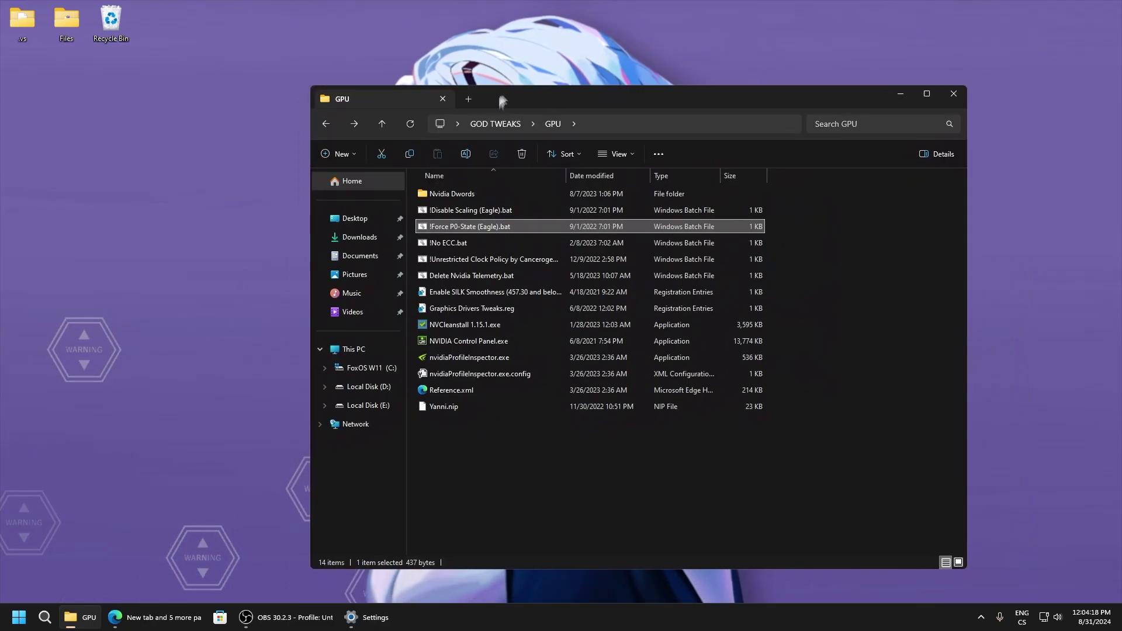
# Step: Run !Force P0-State (Eagle).bat again and run !No ECC.bat from the GPU folder
pyautogui.doubleClick(459, 227)
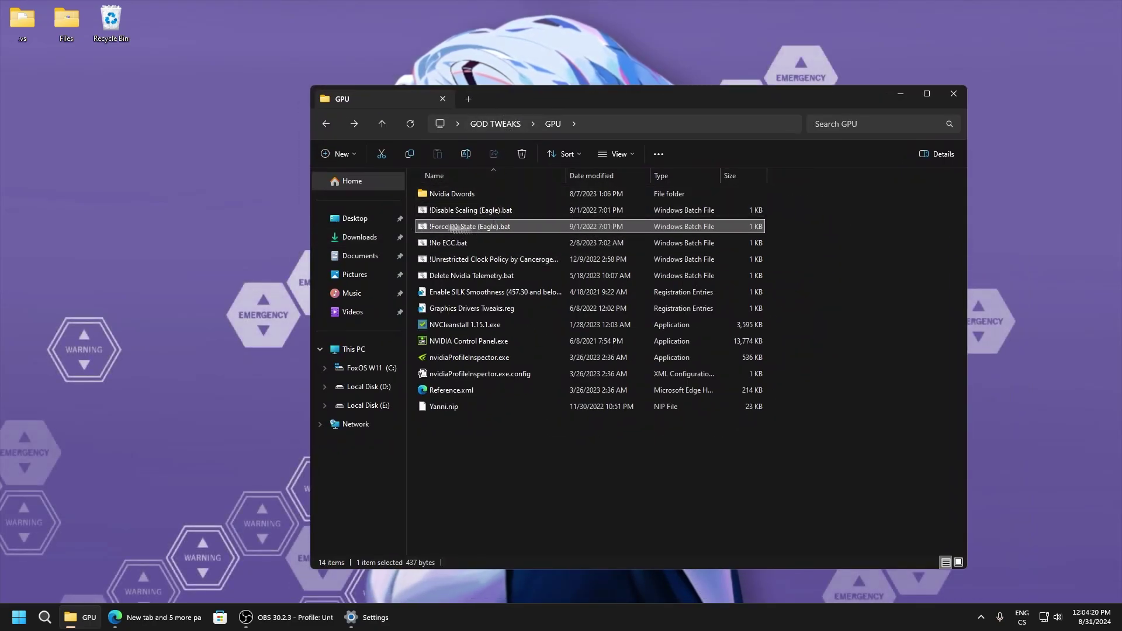
pyautogui.click(438, 243)
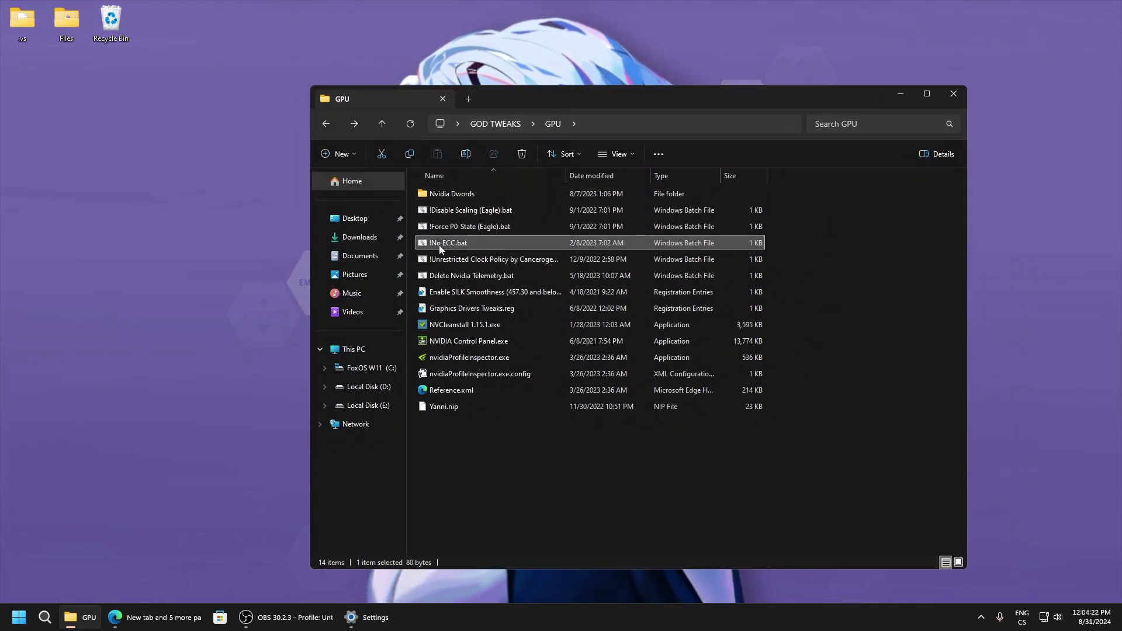
pyautogui.rightClick(439, 244)
pyautogui.click(464, 278)
pyautogui.click(458, 261)
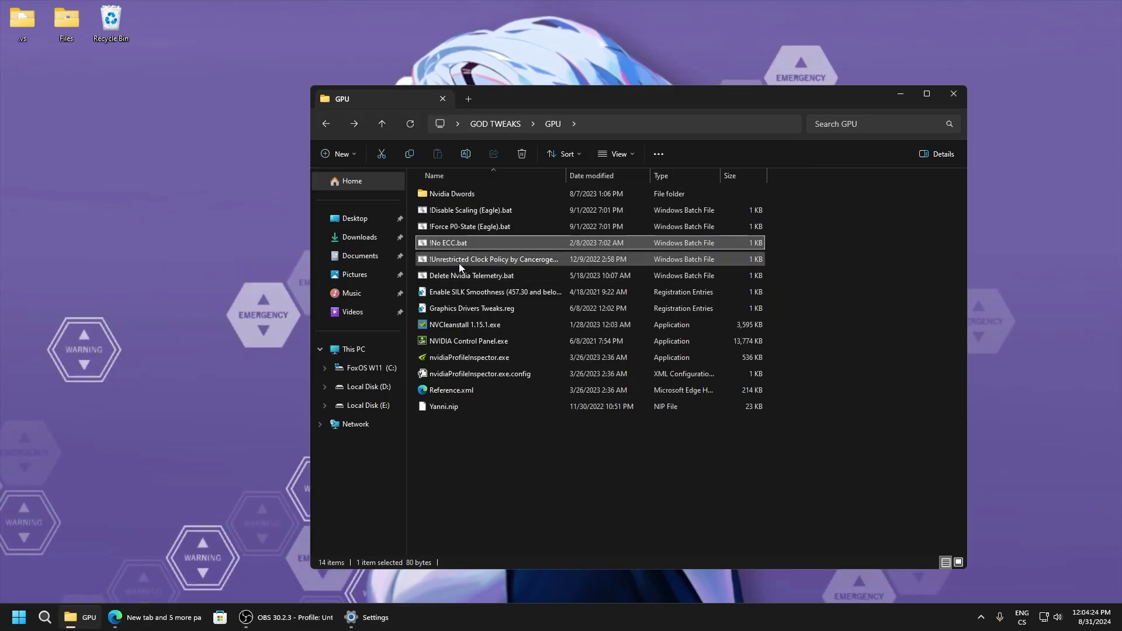
# Step: Review the !Unrestricted Clock Policy batch script in Notepad, close it, and run the script
pyautogui.rightClick(459, 261)
pyautogui.click(486, 285)
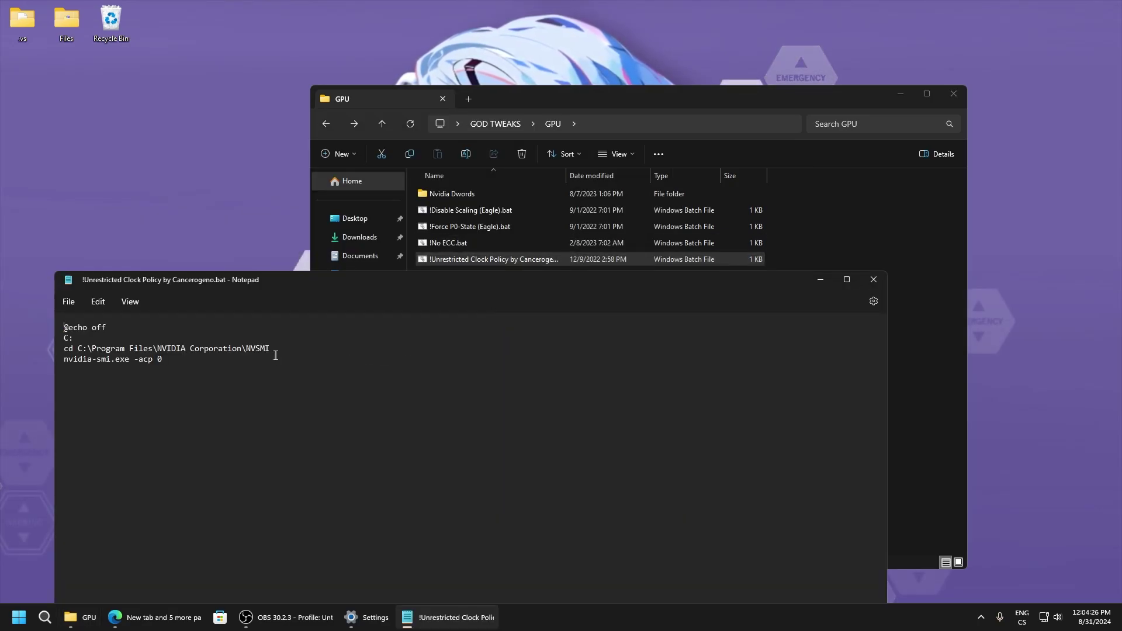
pyautogui.click(863, 283)
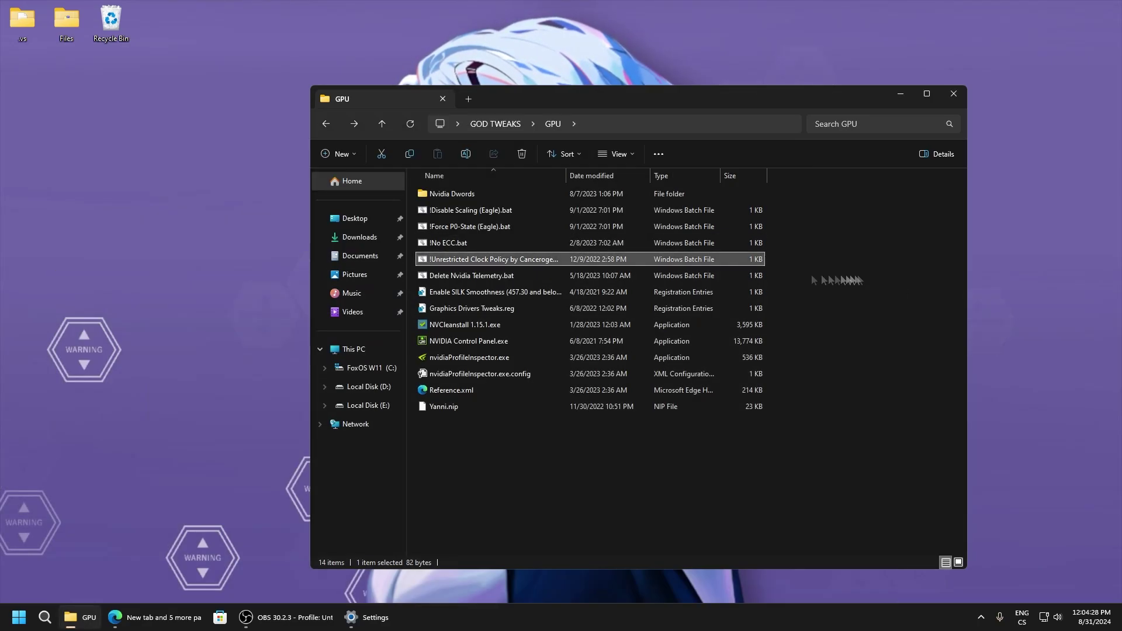
pyautogui.rightClick(496, 258)
pyautogui.click(529, 293)
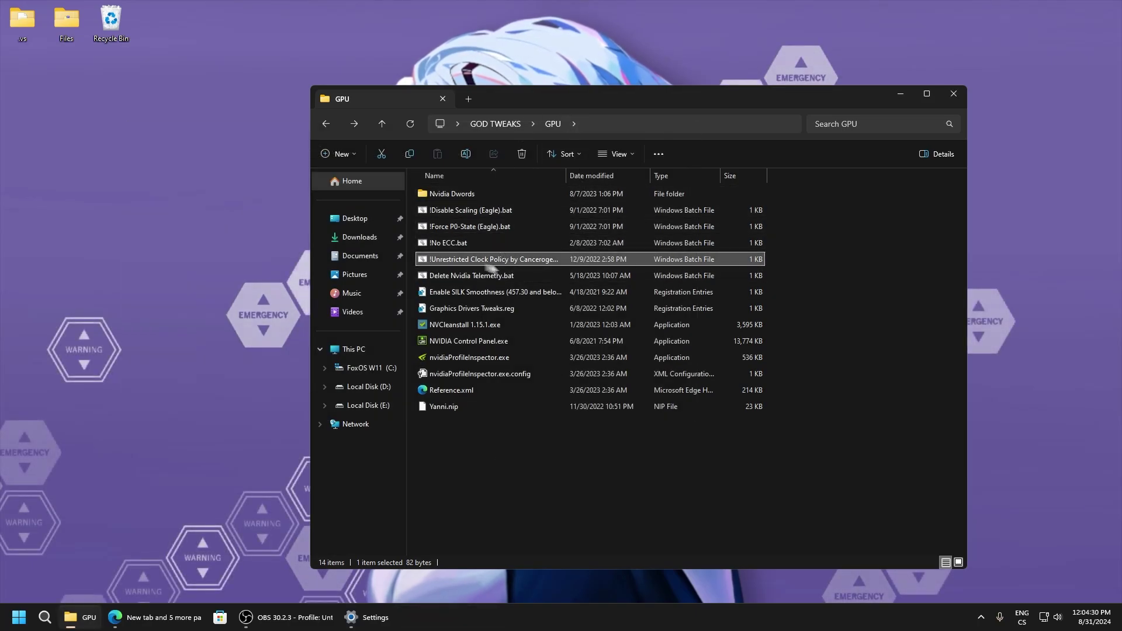
# Step: Run Delete Nvidia Telemetry.bat and merge Enable SILK Smoothness (457.30 and below).reg into the registry
pyautogui.rightClick(458, 281)
pyautogui.click(468, 287)
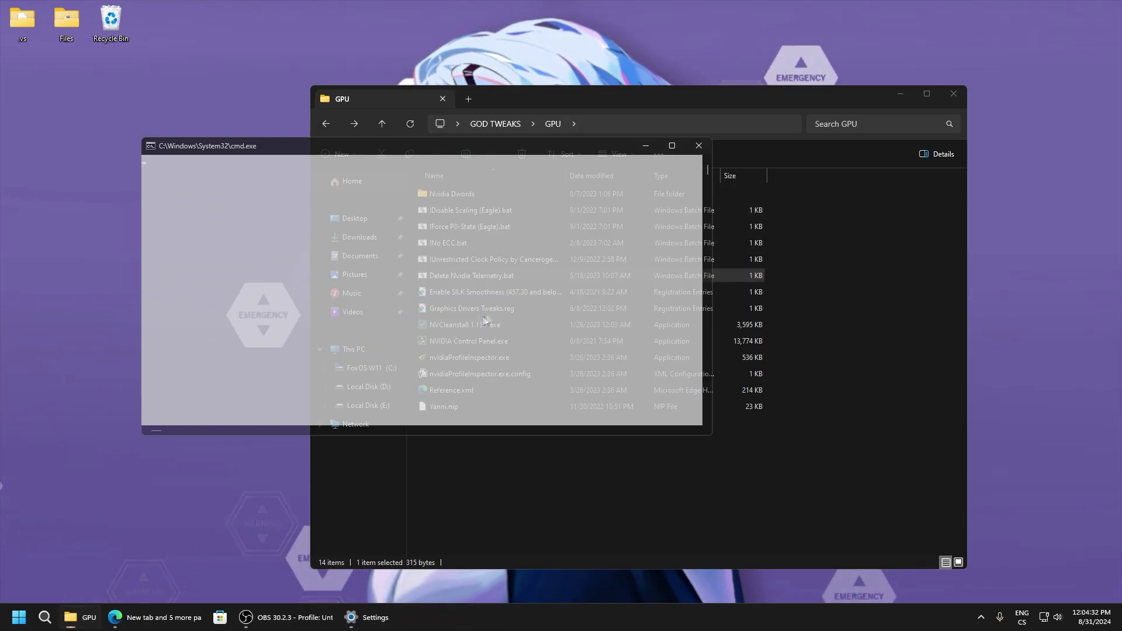
pyautogui.doubleClick(451, 295)
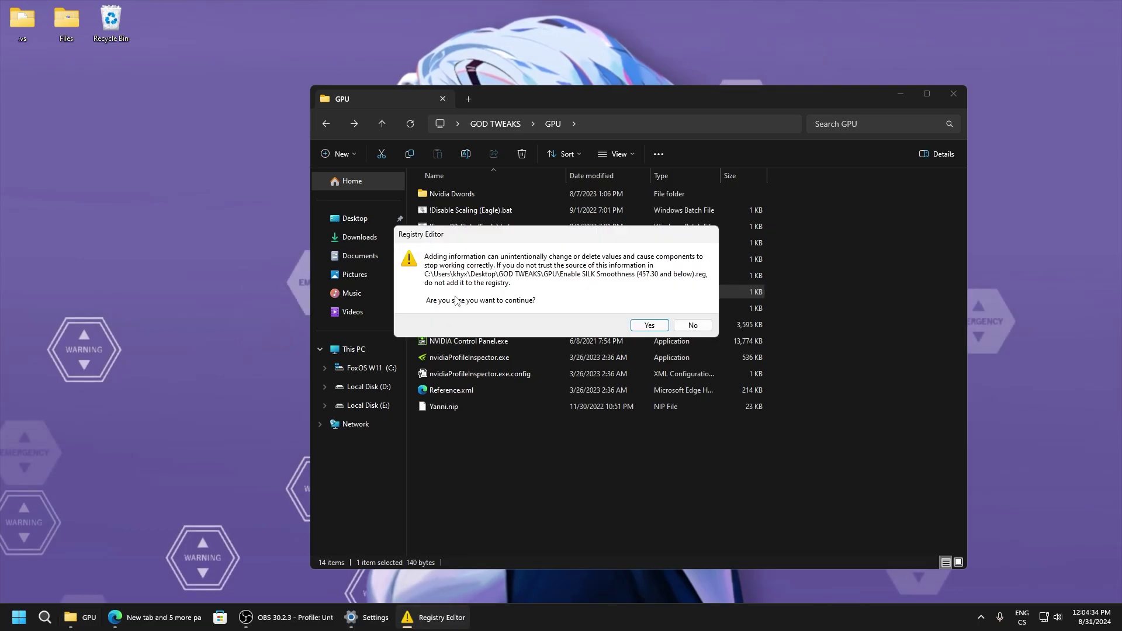
pyautogui.press('Return')
pyautogui.press('Return')
# Step: Open Enable SILK Smoothness (457.30 and below).reg in Notepad to examine its registry entry, and close it
pyautogui.rightClick(527, 295)
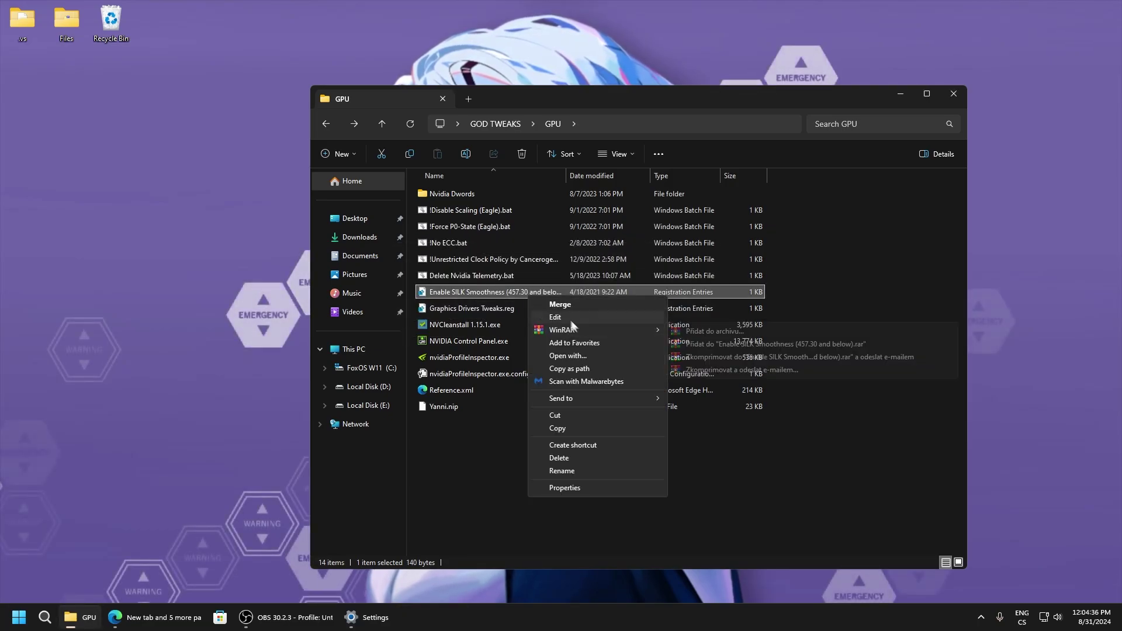
pyautogui.click(585, 322)
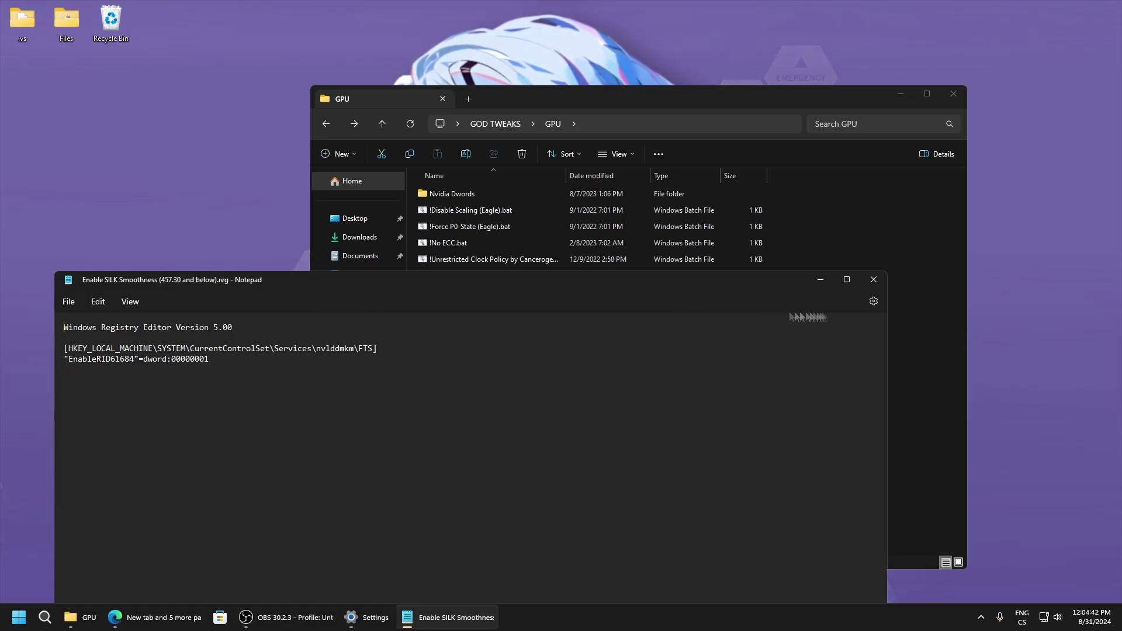
pyautogui.click(873, 279)
# Step: Merge Graphics Drivers Tweaks.reg from the GPU folder into the registry
pyautogui.doubleClick(458, 308)
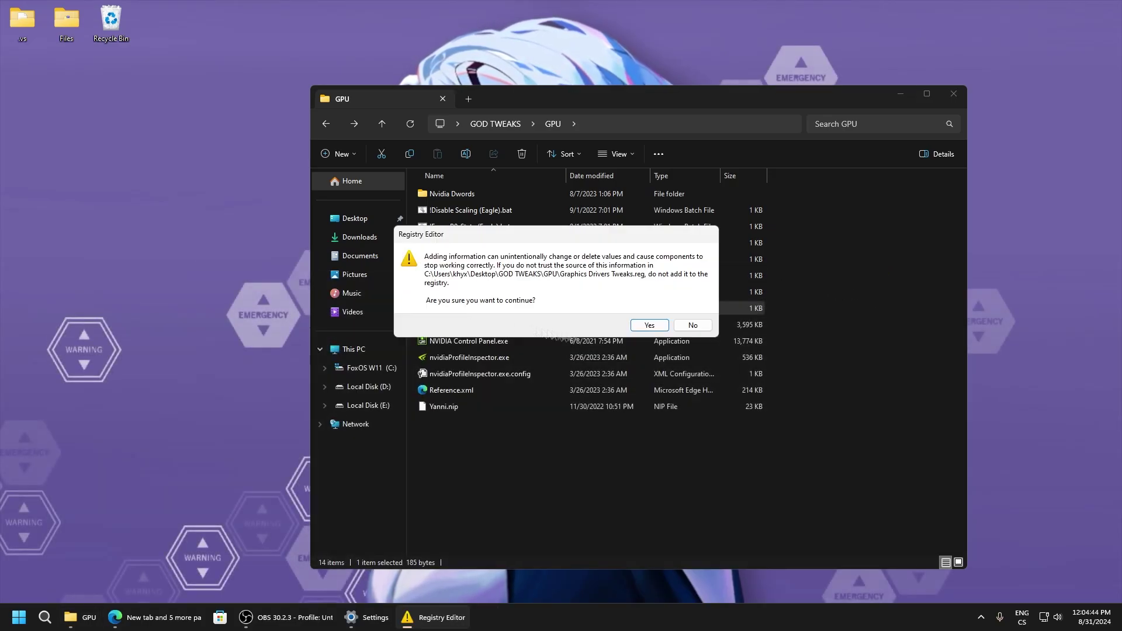
pyautogui.press('Return')
pyautogui.press('Return')
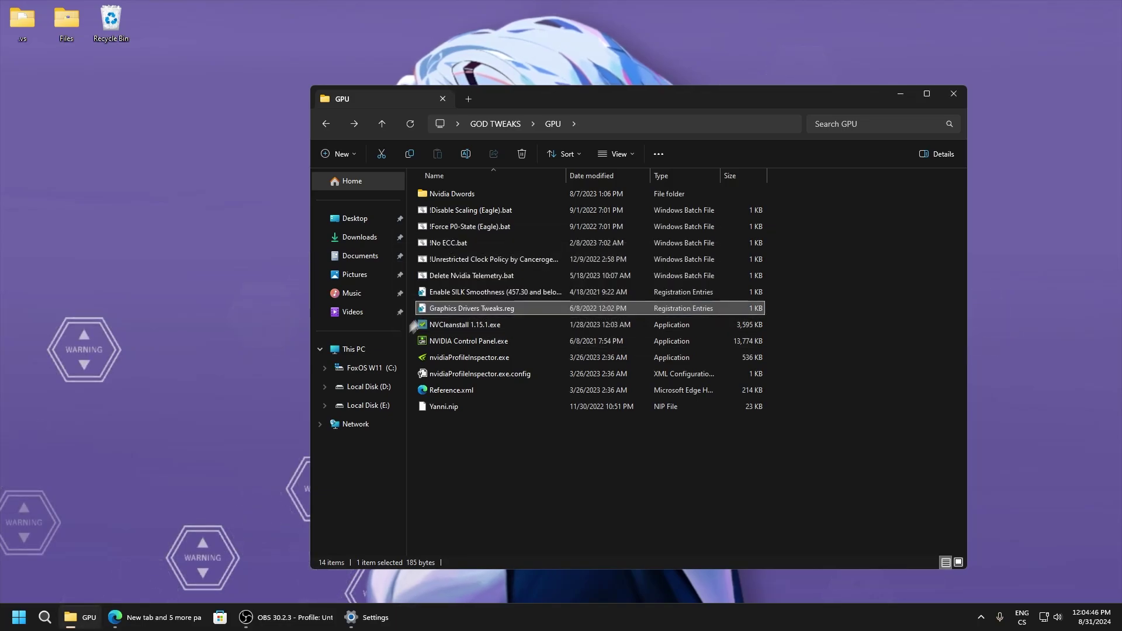
pyautogui.moveTo(413, 328)
pyautogui.mouseDown()
pyautogui.moveTo(466, 364)
pyautogui.moveTo(421, 330)
pyautogui.moveTo(460, 375)
pyautogui.moveTo(413, 323)
pyautogui.mouseUp()
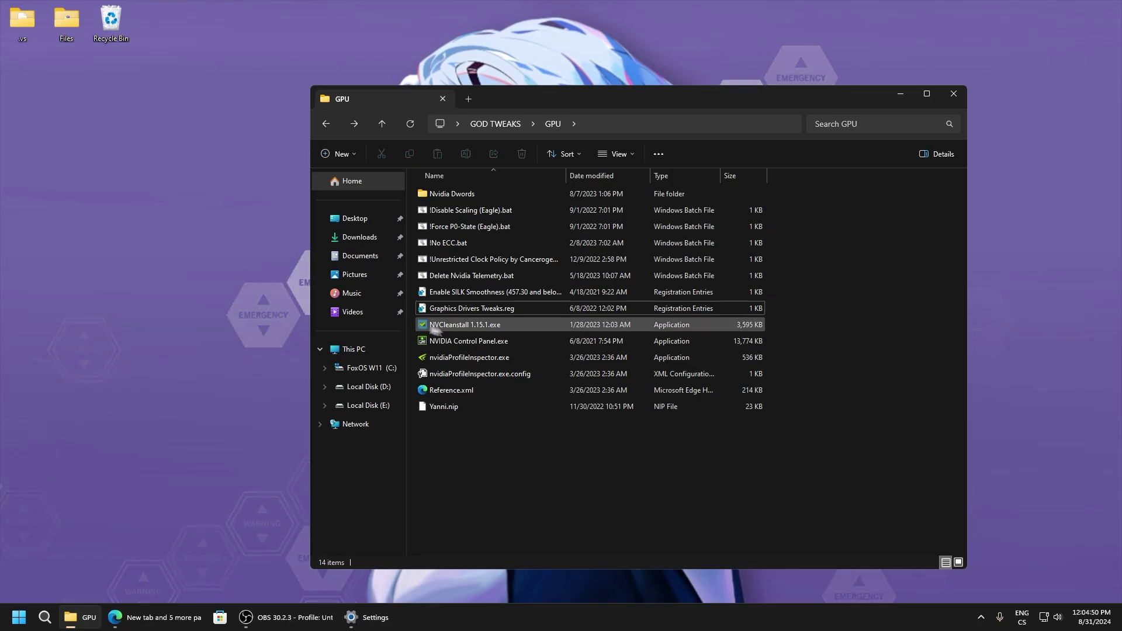
# Step: Launch nvidiaProfileInspector.exe and move its window over the GPU folder, keeping Yanni.nip accessible
pyautogui.click(425, 331)
pyautogui.click(435, 346)
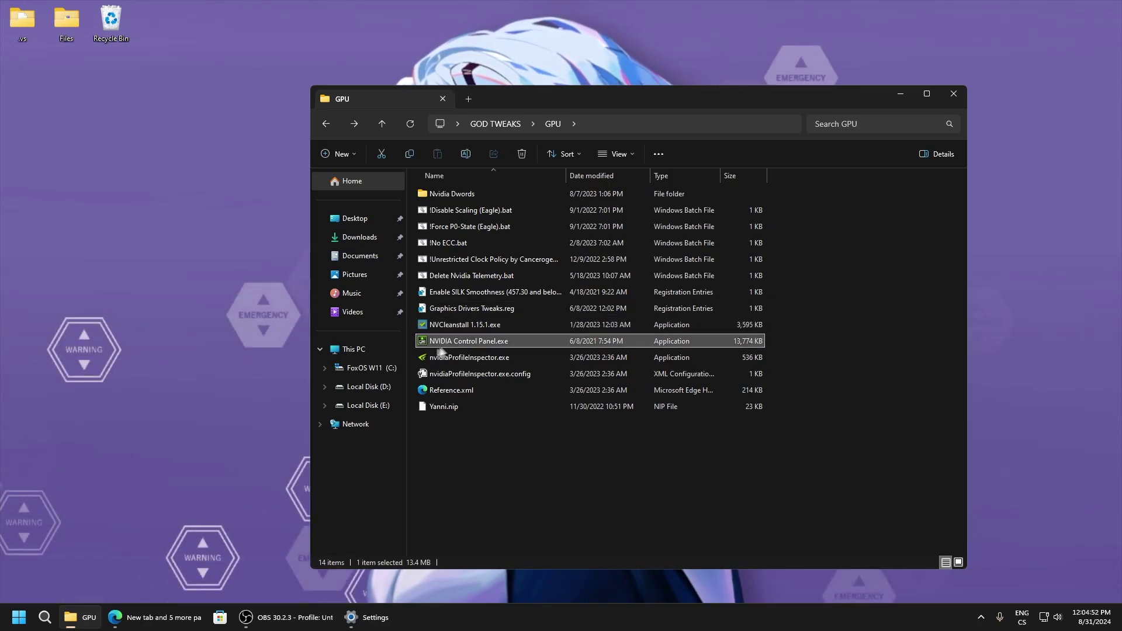
pyautogui.click(445, 359)
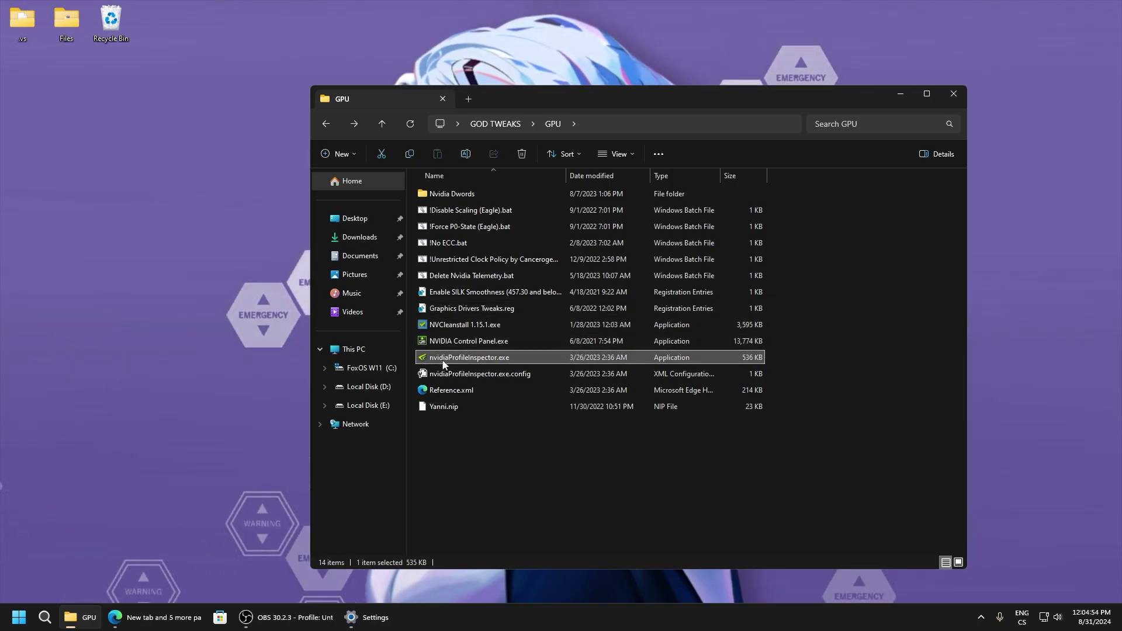
pyautogui.moveTo(443, 360); pyautogui.dragTo(480, 175)
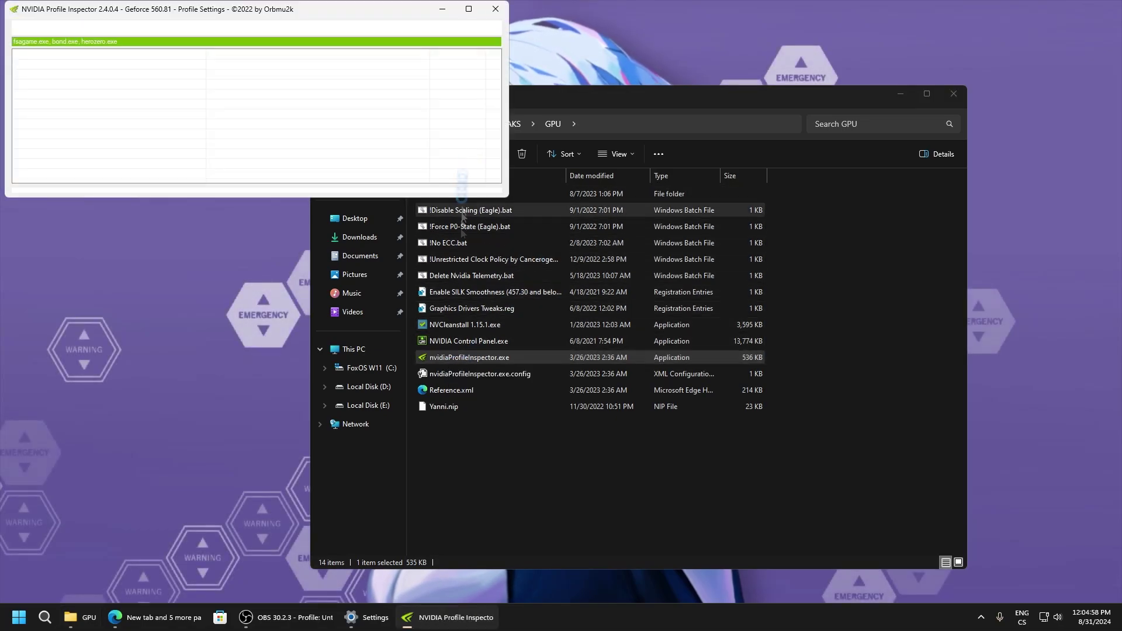
pyautogui.moveTo(274, 11); pyautogui.dragTo(556, 73)
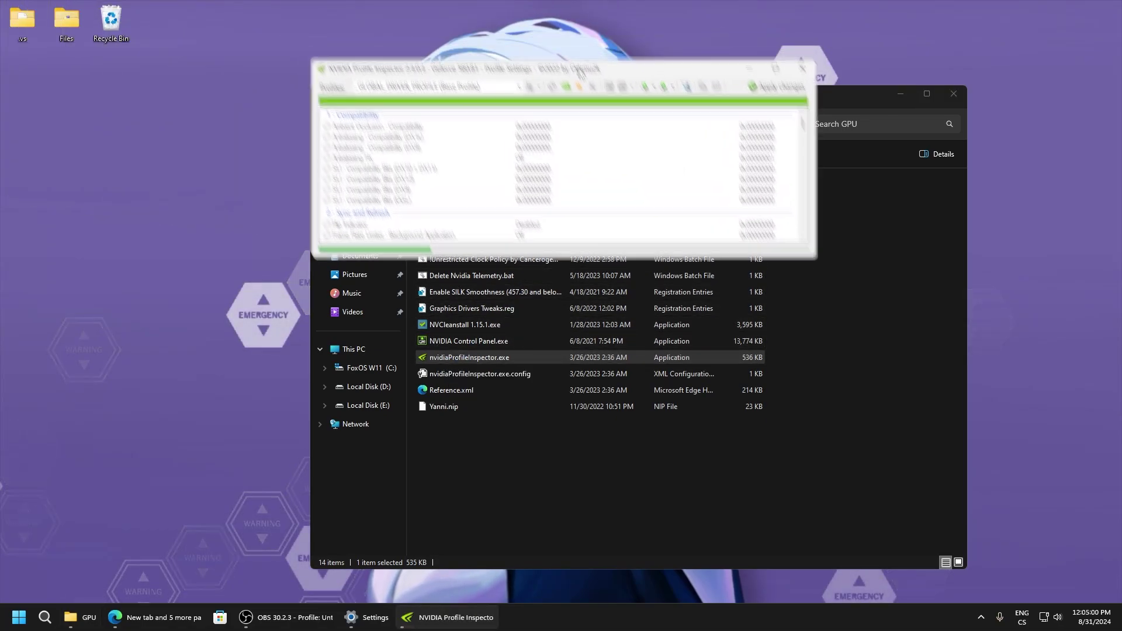
# Step: Import Yanni.nip into NVIDIA Profile Inspector, look over the profile settings, and close the program
pyautogui.moveTo(444, 406); pyautogui.dragTo(456, 229)
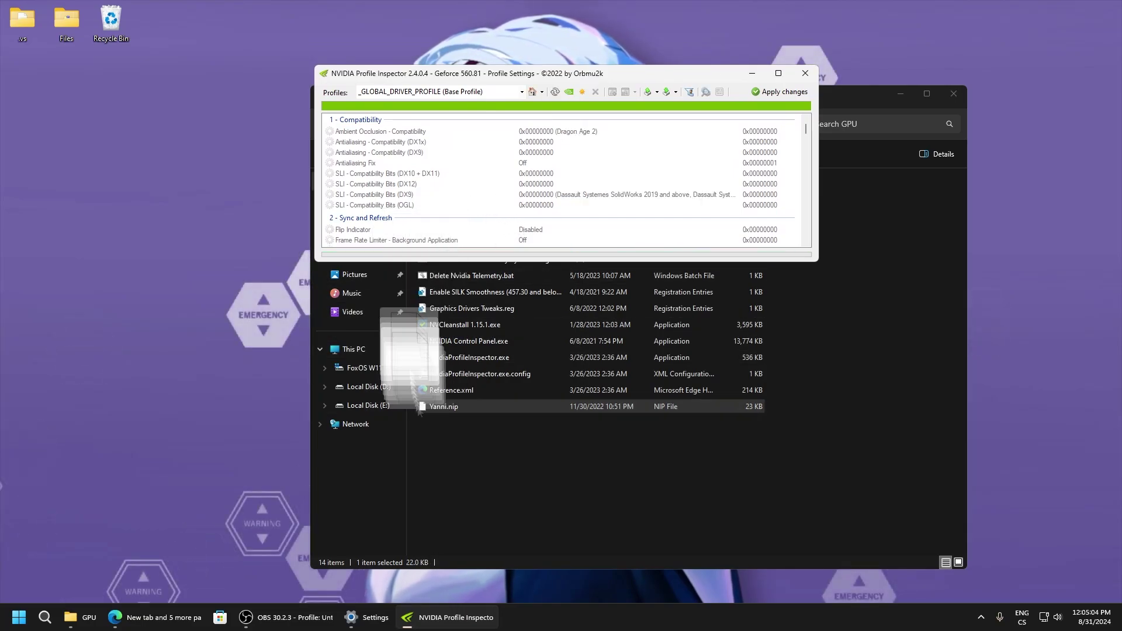
pyautogui.moveTo(526, 80); pyautogui.dragTo(495, 112)
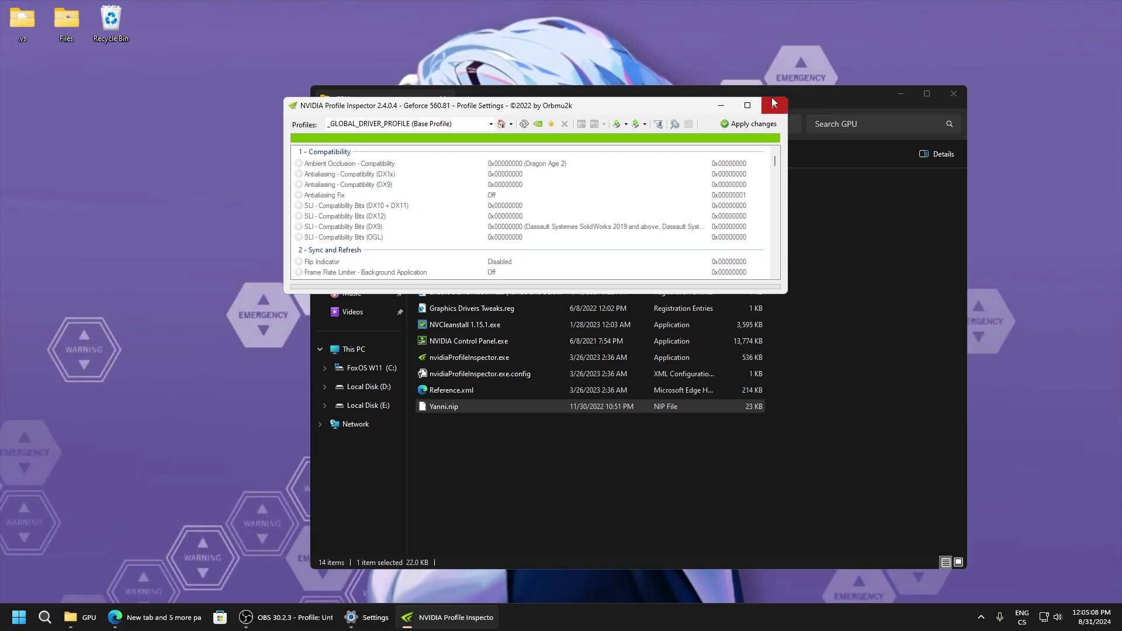
pyautogui.moveTo(441, 409); pyautogui.dragTo(543, 250)
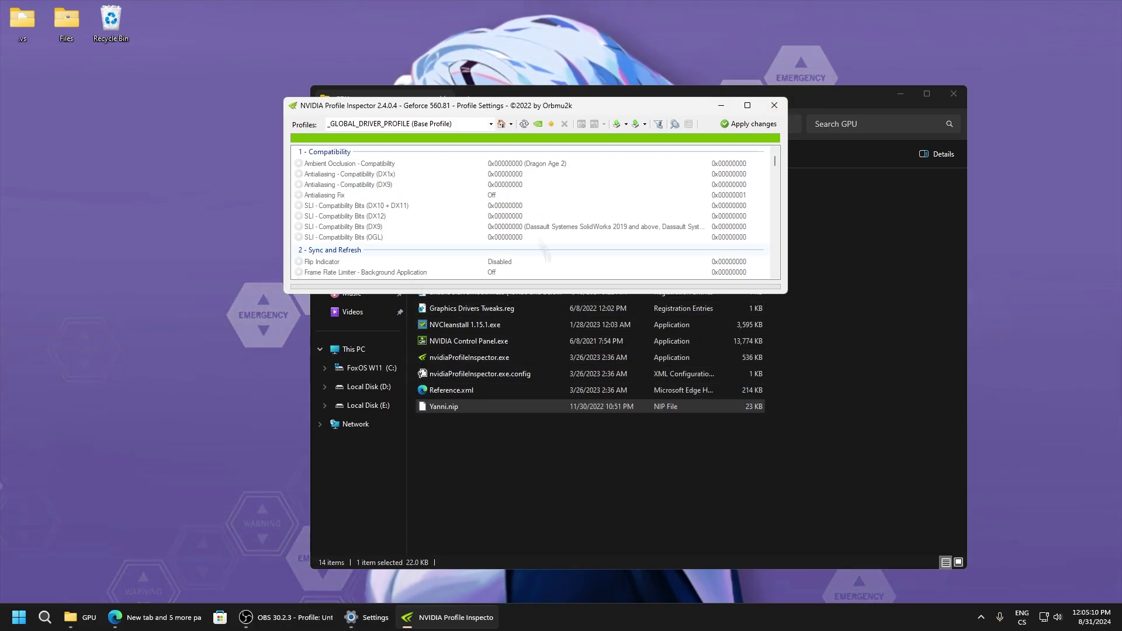
pyautogui.scroll(-20, 526, 233)
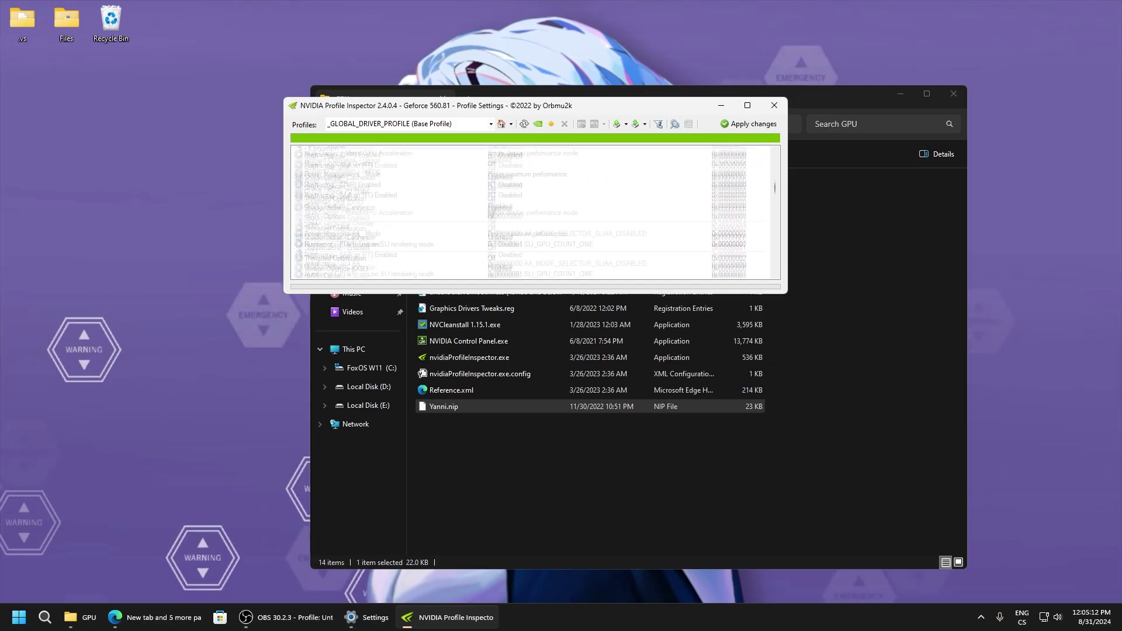
pyautogui.click(771, 106)
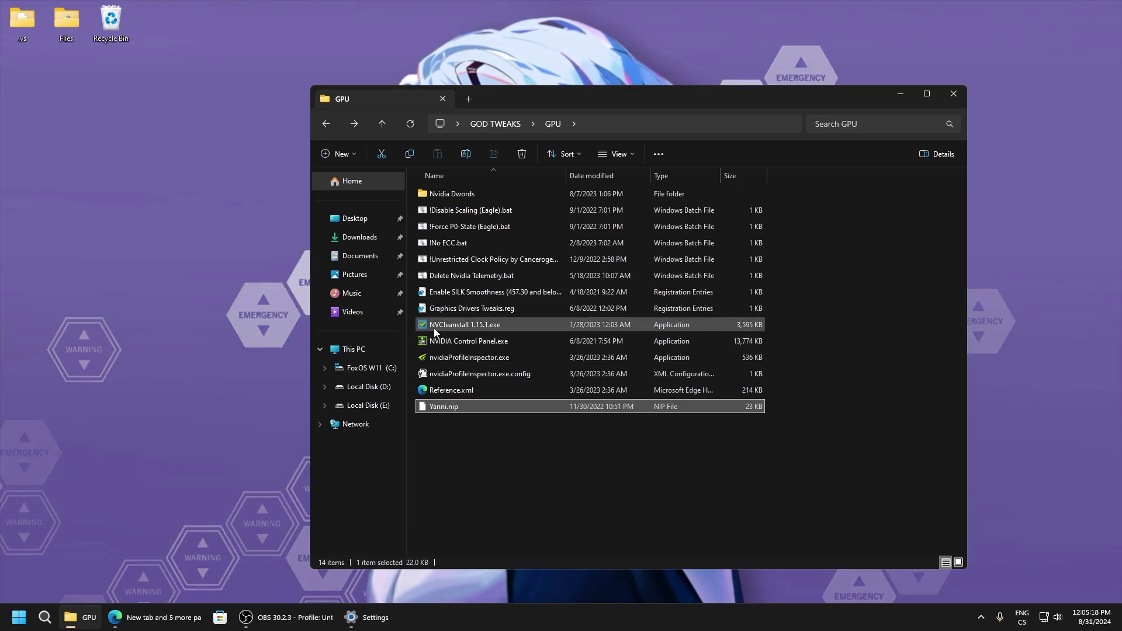
pyautogui.click(326, 124)
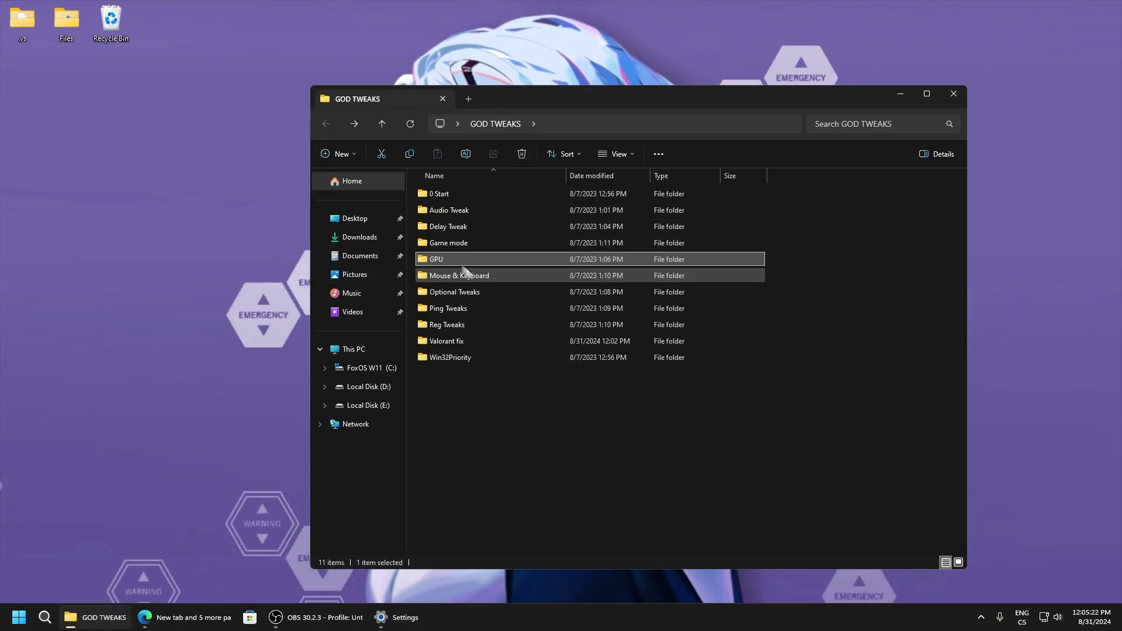
pyautogui.doubleClick(426, 261)
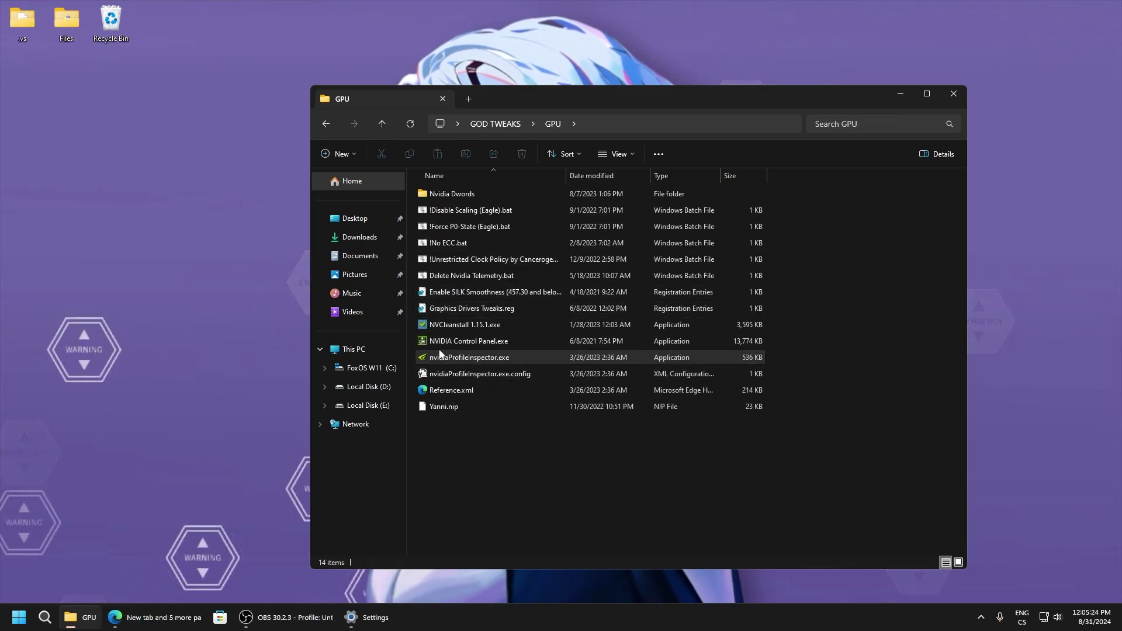
pyautogui.moveTo(437, 325)
pyautogui.mouseDown()
pyautogui.moveTo(434, 339)
pyautogui.moveTo(436, 327)
pyautogui.mouseUp()
# Step: Open the Mouse & Keyboard folder in GOD TWEAKS and merge 1 - keyboard Optimization.reg and 1 - Mouse Optimization.reg into the registry
pyautogui.click(326, 123)
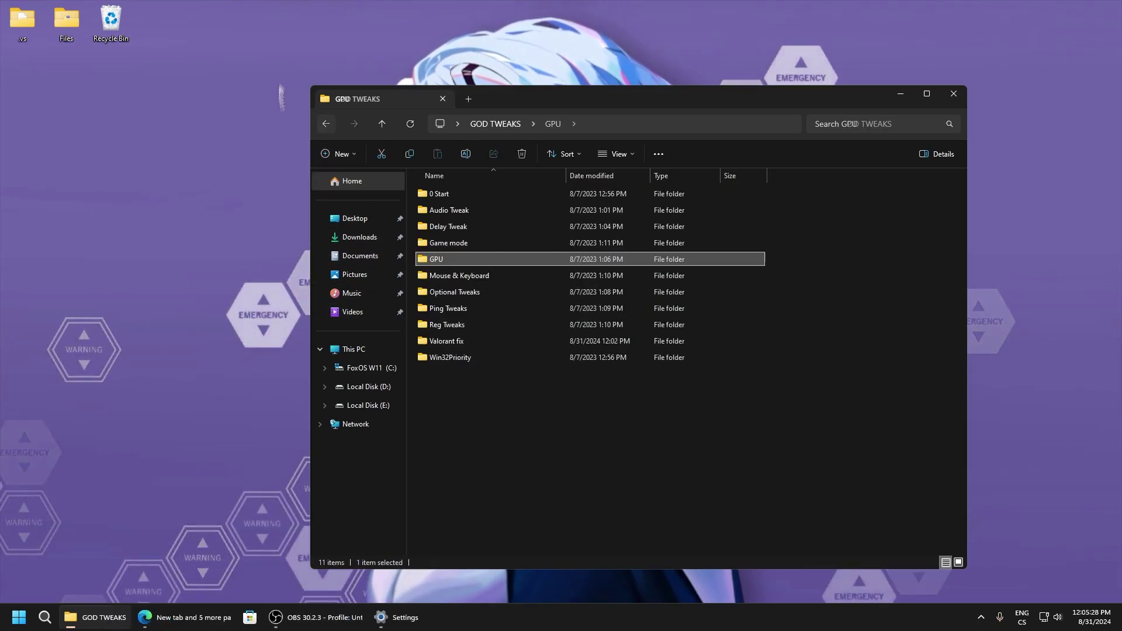
pyautogui.doubleClick(436, 276)
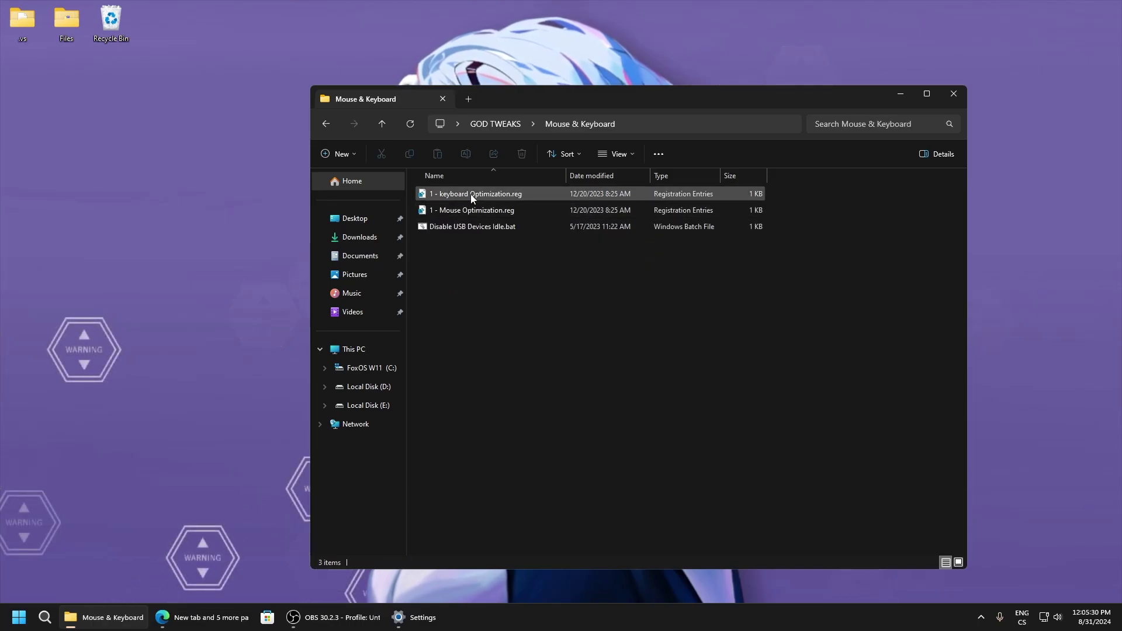
pyautogui.doubleClick(471, 194)
pyautogui.click(649, 325)
pyautogui.click(689, 310)
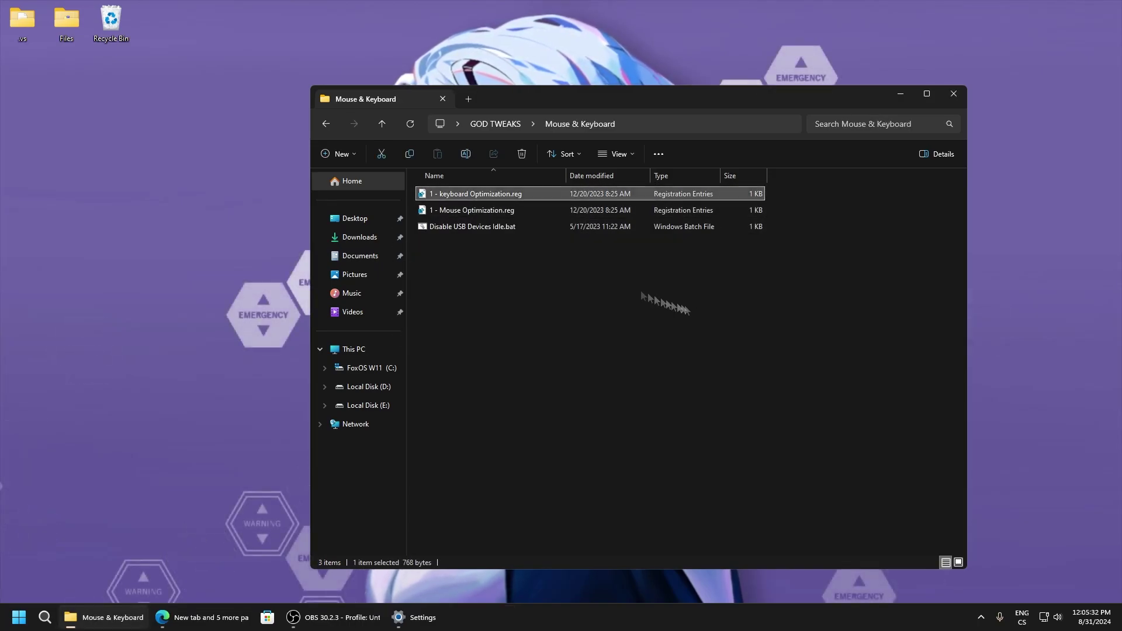
pyautogui.doubleClick(479, 207)
pyautogui.click(647, 324)
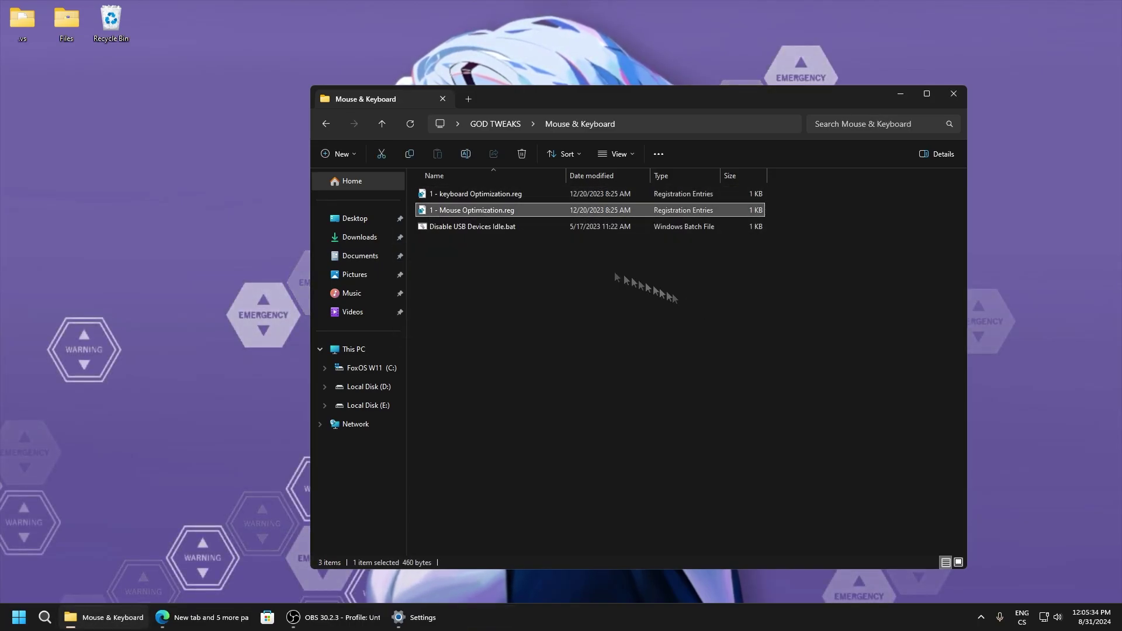
# Step: Examine the MouseDataQueueSize entry of 1 - Mouse Optimization.reg in Notepad and close the file
pyautogui.rightClick(474, 211)
pyautogui.click(518, 233)
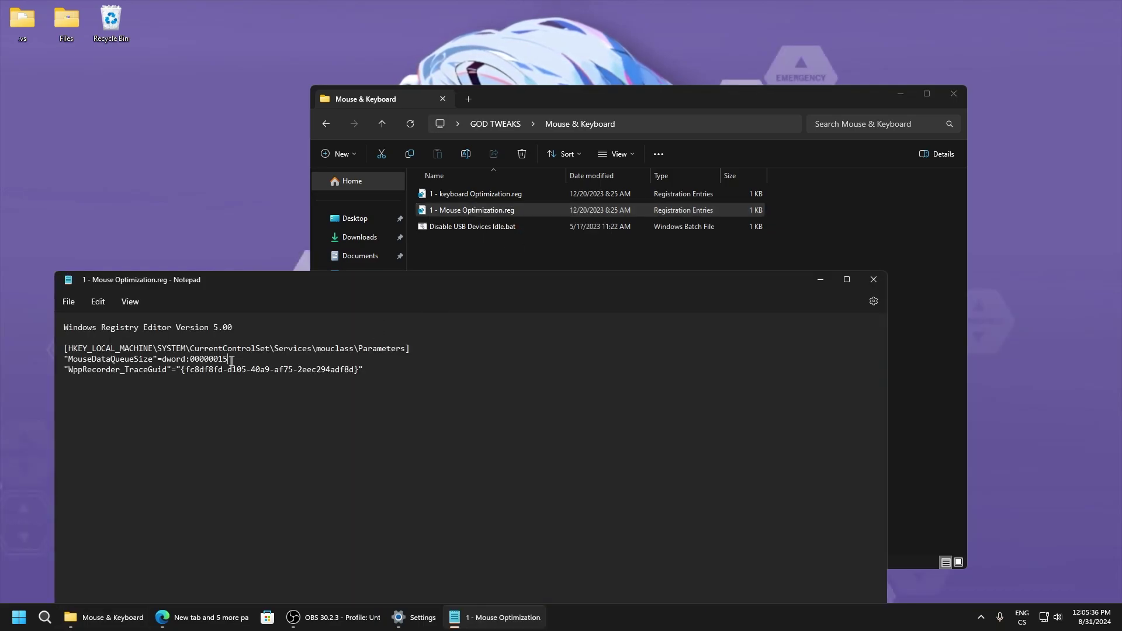
pyautogui.moveTo(229, 359); pyautogui.dragTo(221, 359)
pyautogui.moveTo(65, 363); pyautogui.dragTo(64, 349)
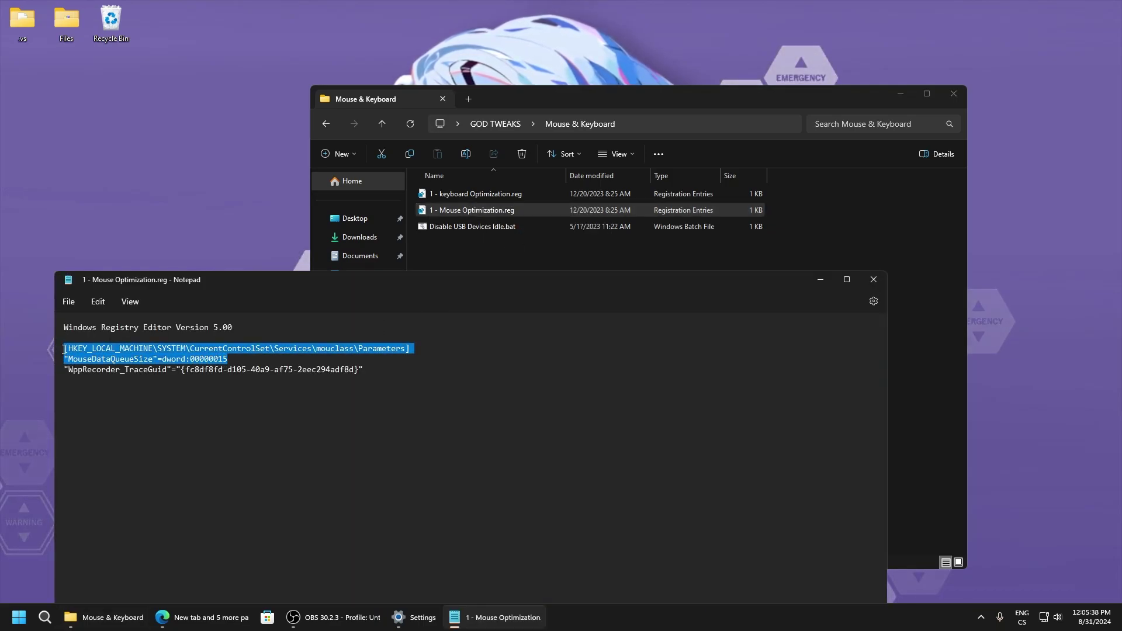
pyautogui.click(871, 285)
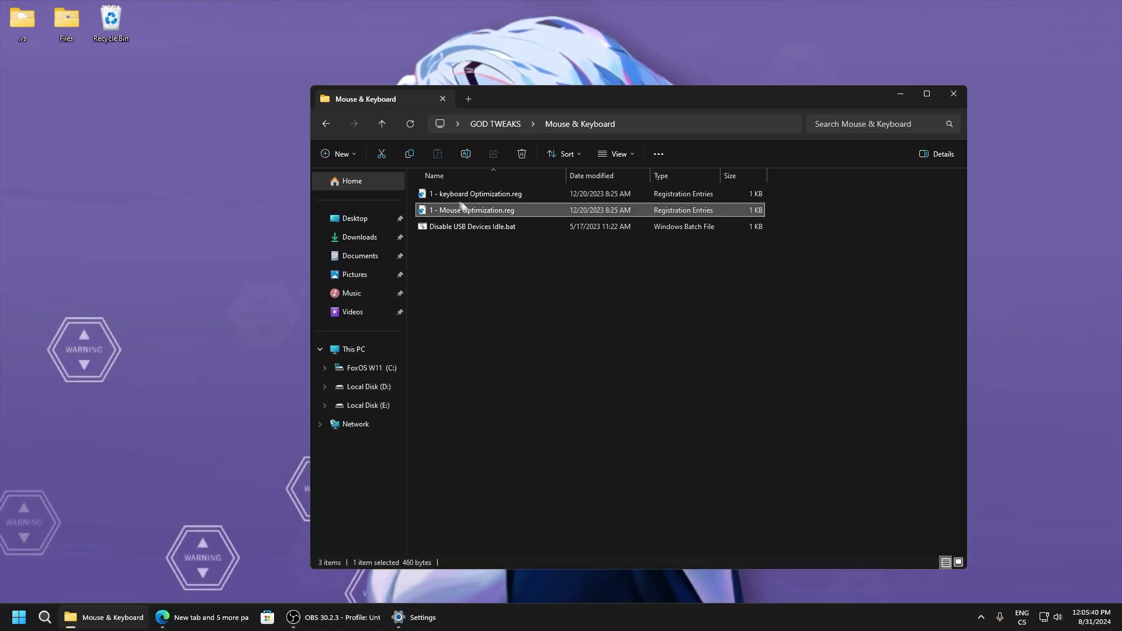
# Step: Open 1 - Mouse Optimization.reg in Notepad again for editing
pyautogui.rightClick(443, 227)
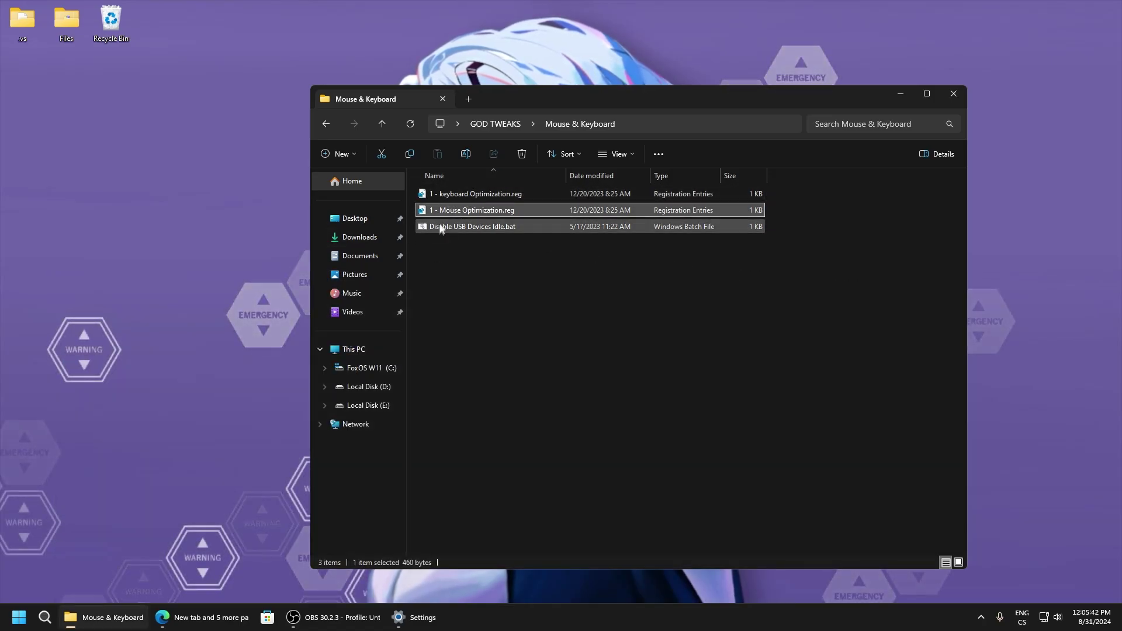
pyautogui.click(461, 209)
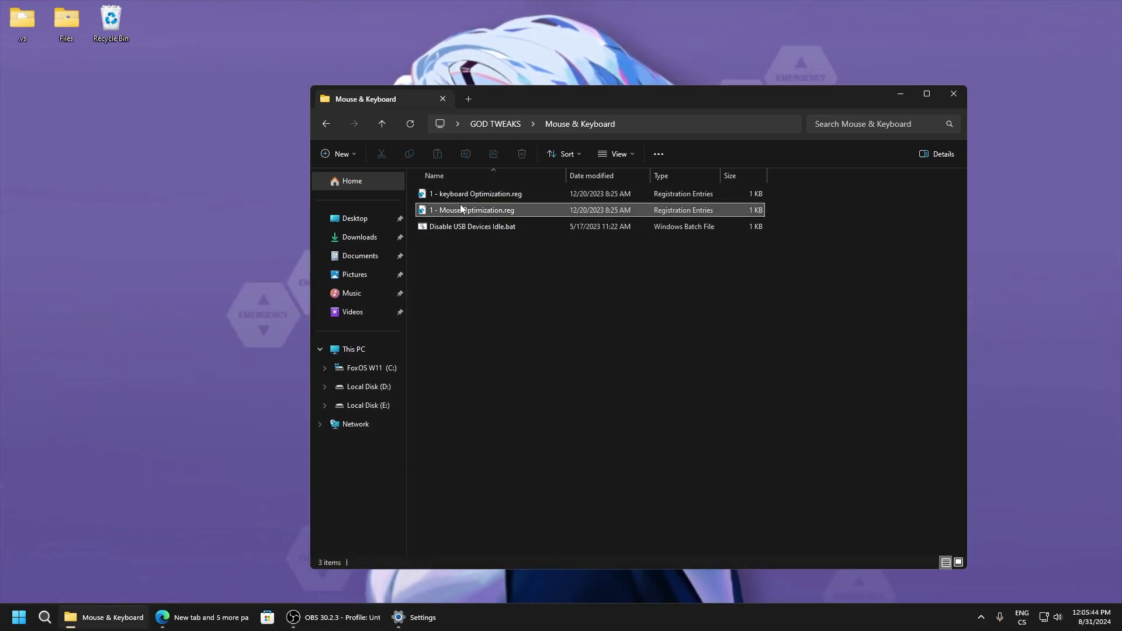
pyautogui.rightClick(460, 210)
pyautogui.click(468, 229)
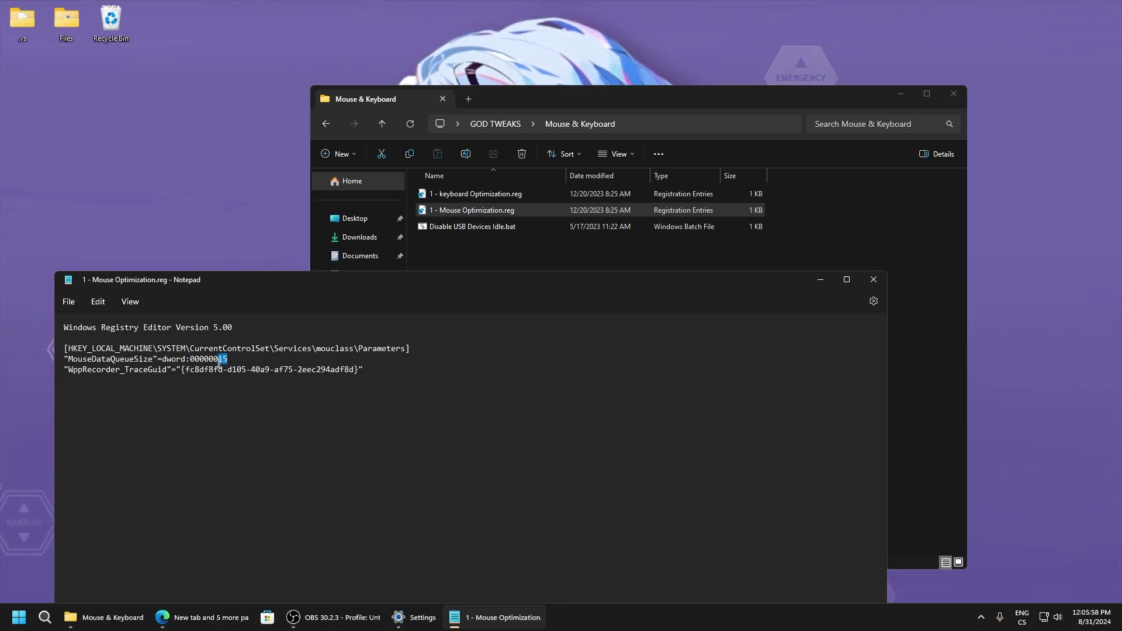
# Step: Try out the MouseDataQueueSize dword values 00000015, 00000010, 00000009 and 0000000a in the mouse registry file
pyautogui.moveTo(213, 359)
pyautogui.mouseDown()
pyautogui.moveTo(211, 347)
pyautogui.moveTo(218, 359)
pyautogui.mouseUp()
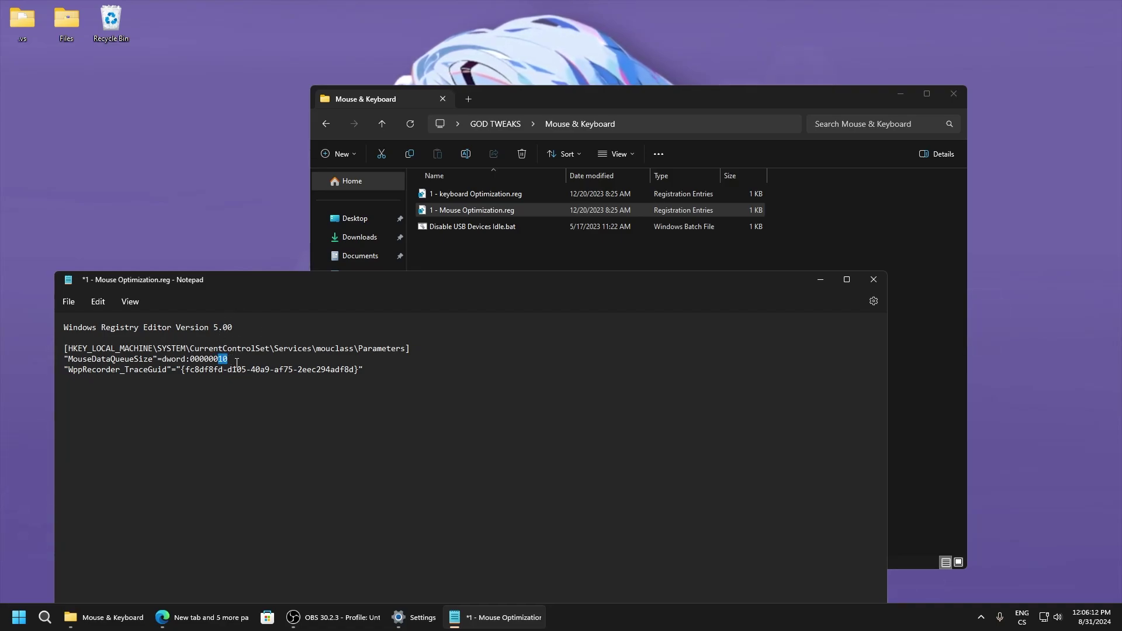
pyautogui.write('15')
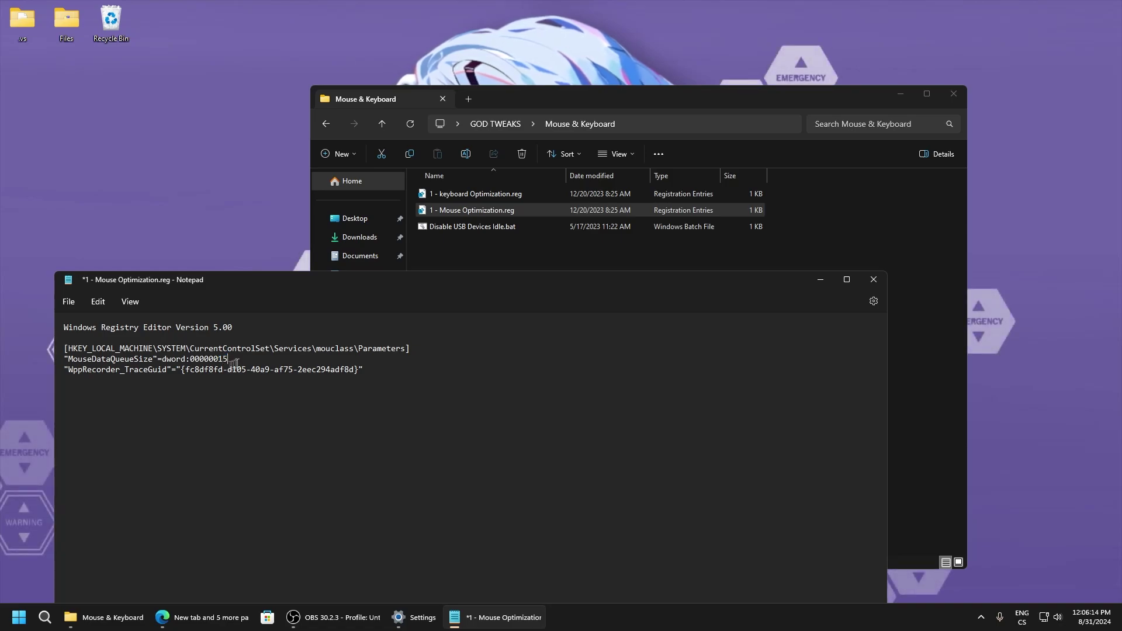
pyautogui.hotkey('shift', 'Left')
pyautogui.hotkey('shift', 'Left')
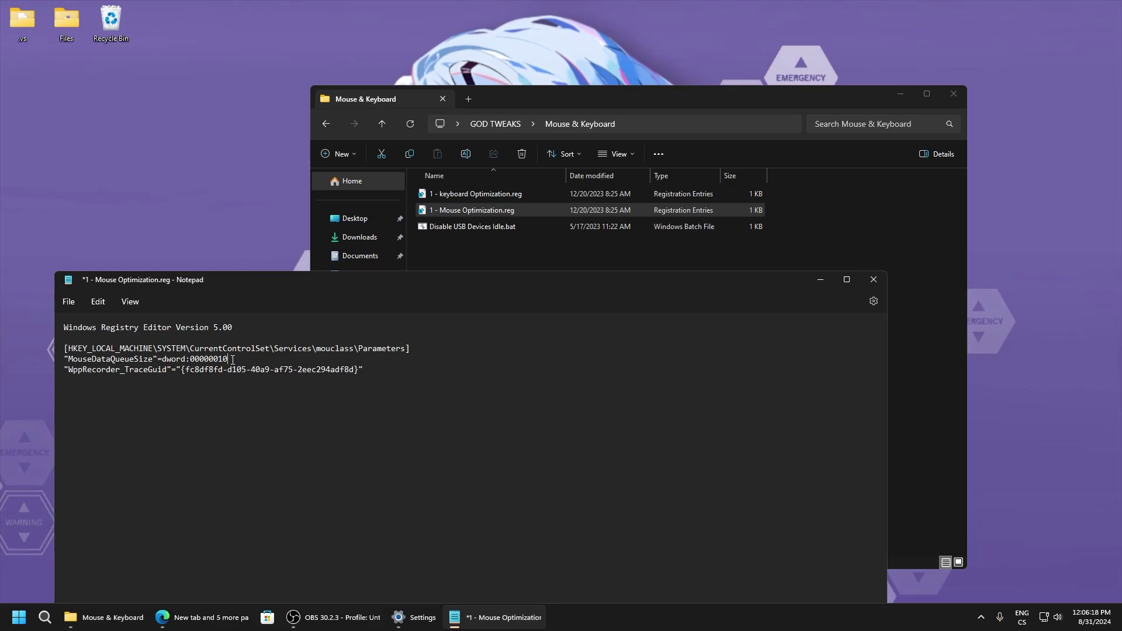
pyautogui.moveTo(230, 359); pyautogui.dragTo(223, 359)
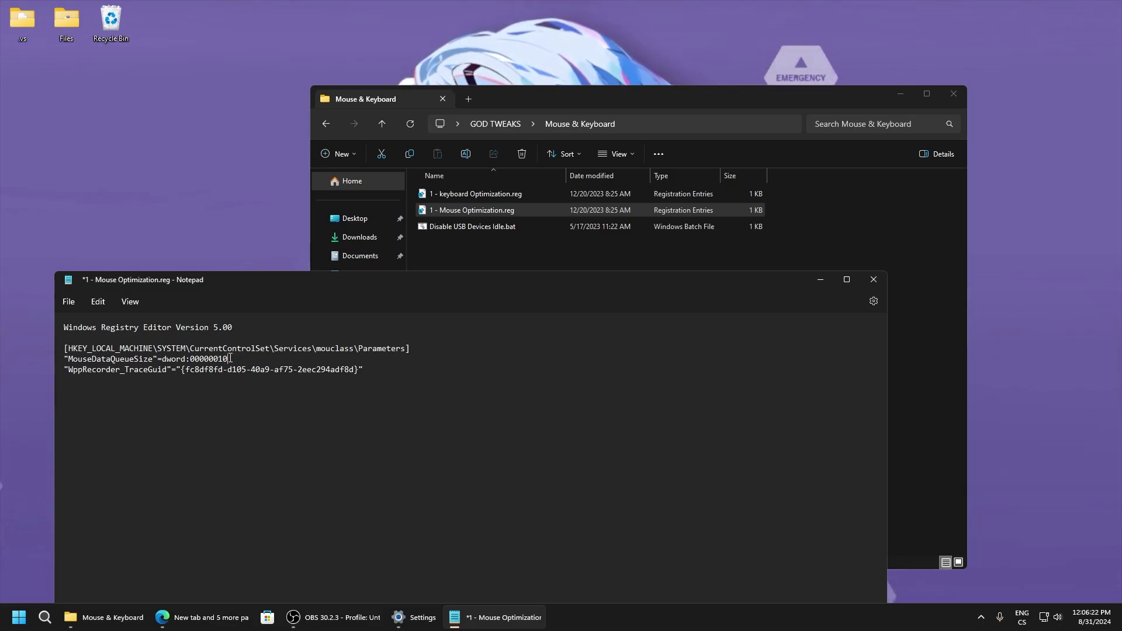
pyautogui.write('9')
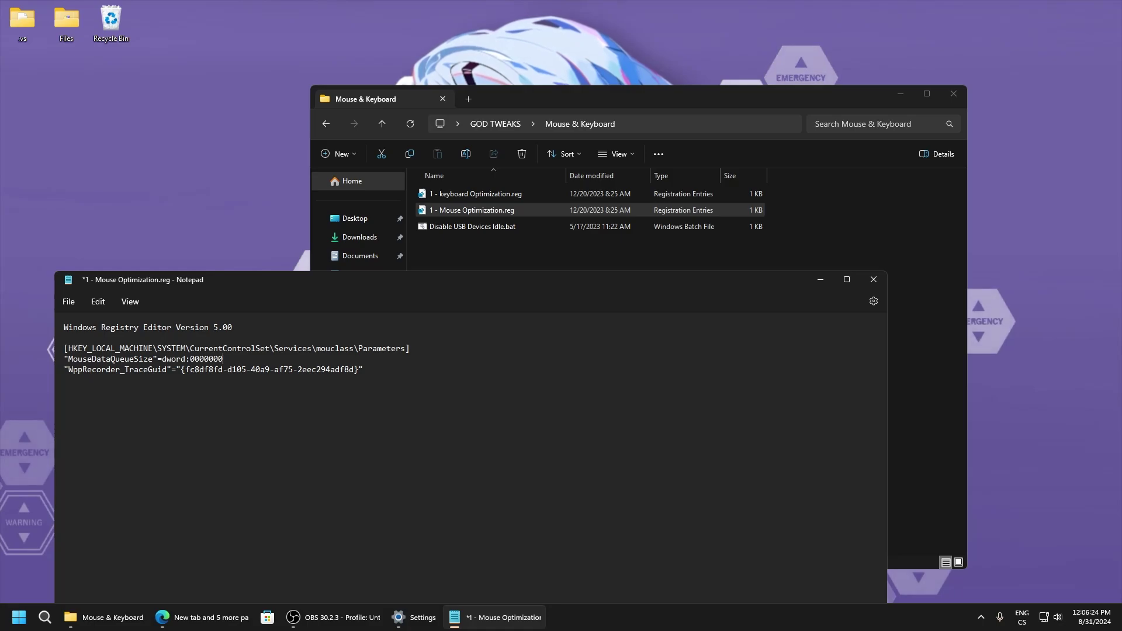
pyautogui.write('9')
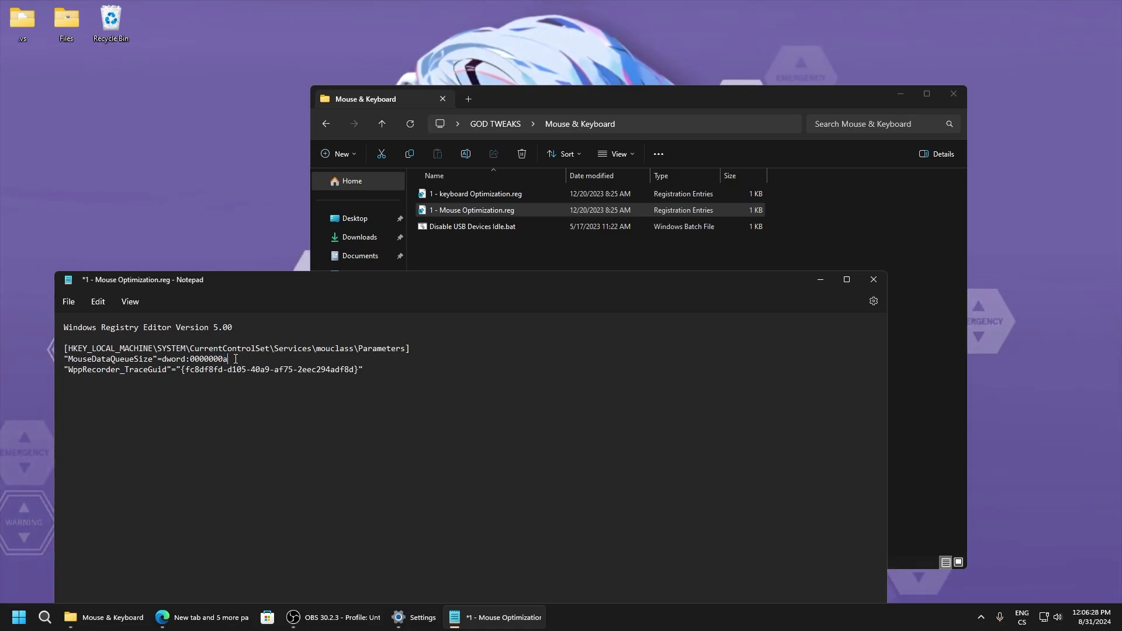
# Step: Set MouseDataQueueSize to dword:00000000 and close 1 - Mouse Optimization.reg, saving the changes
pyautogui.moveTo(235, 359); pyautogui.dragTo(220, 360)
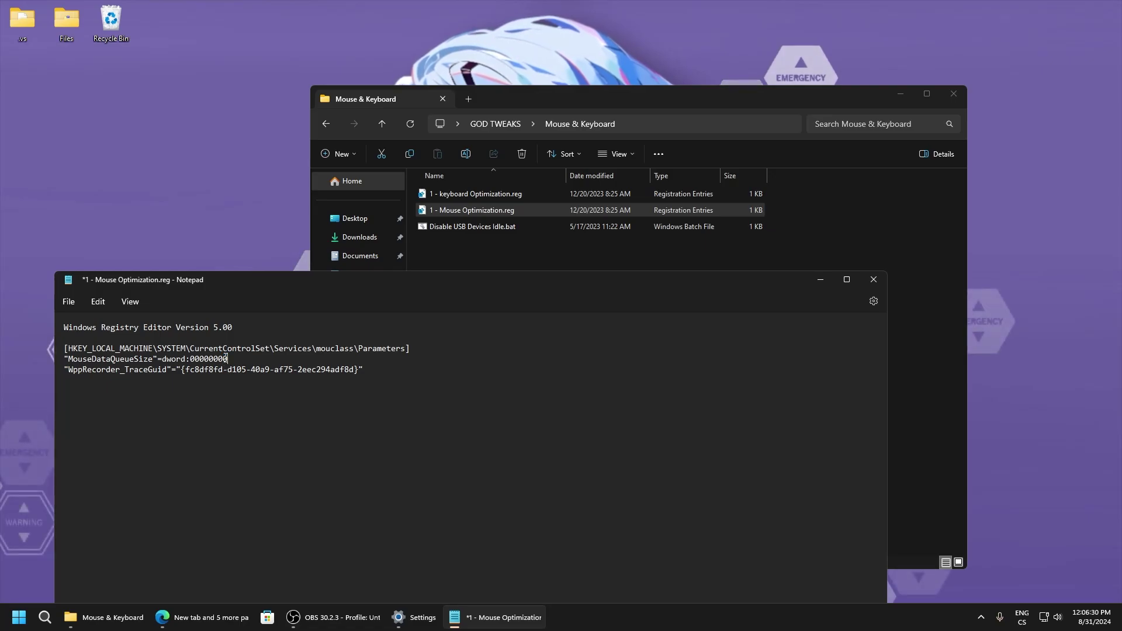
pyautogui.click(874, 280)
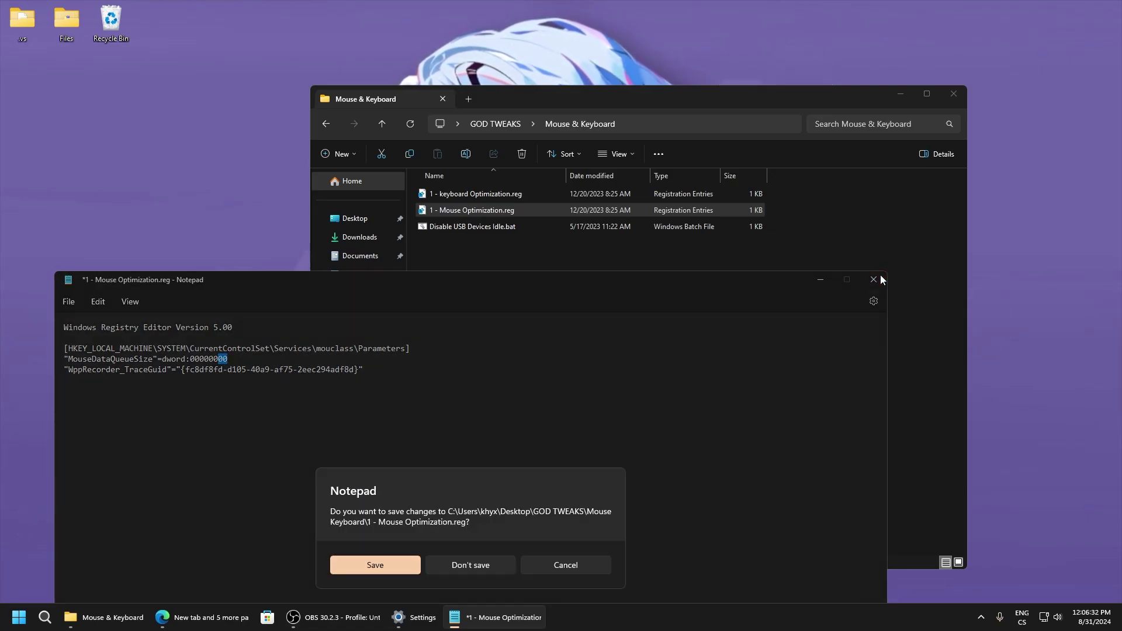
pyautogui.press('Return')
# Step: Reopen 1 - Mouse Optimization.reg in Notepad to check the saved MouseDataQueueSize value, and close it
pyautogui.rightClick(482, 219)
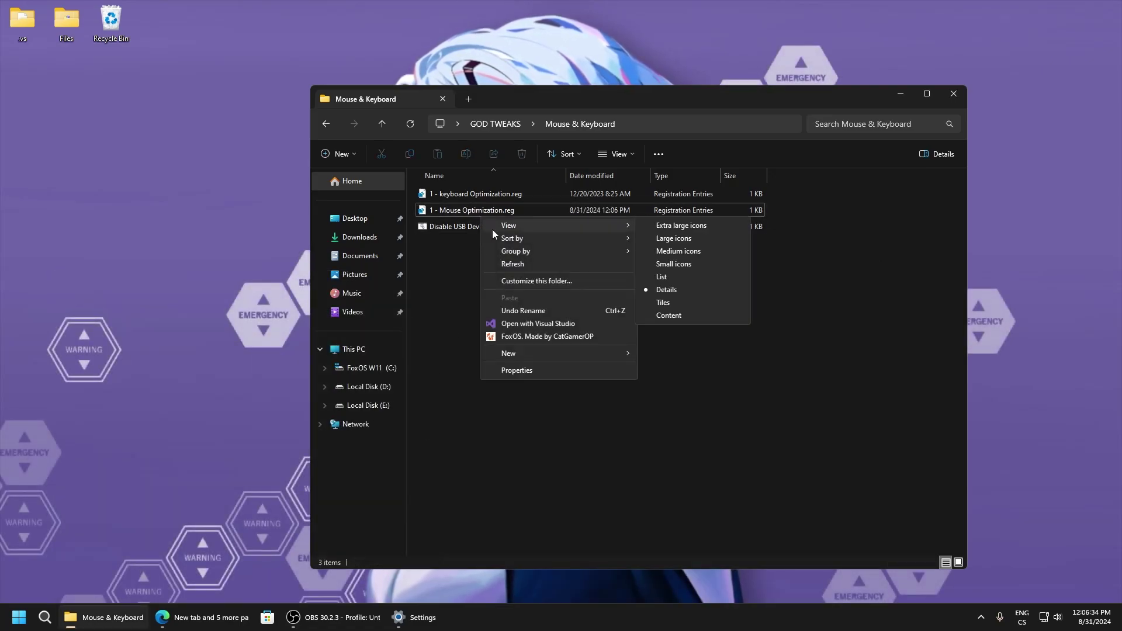
pyautogui.rightClick(479, 215)
pyautogui.click(506, 236)
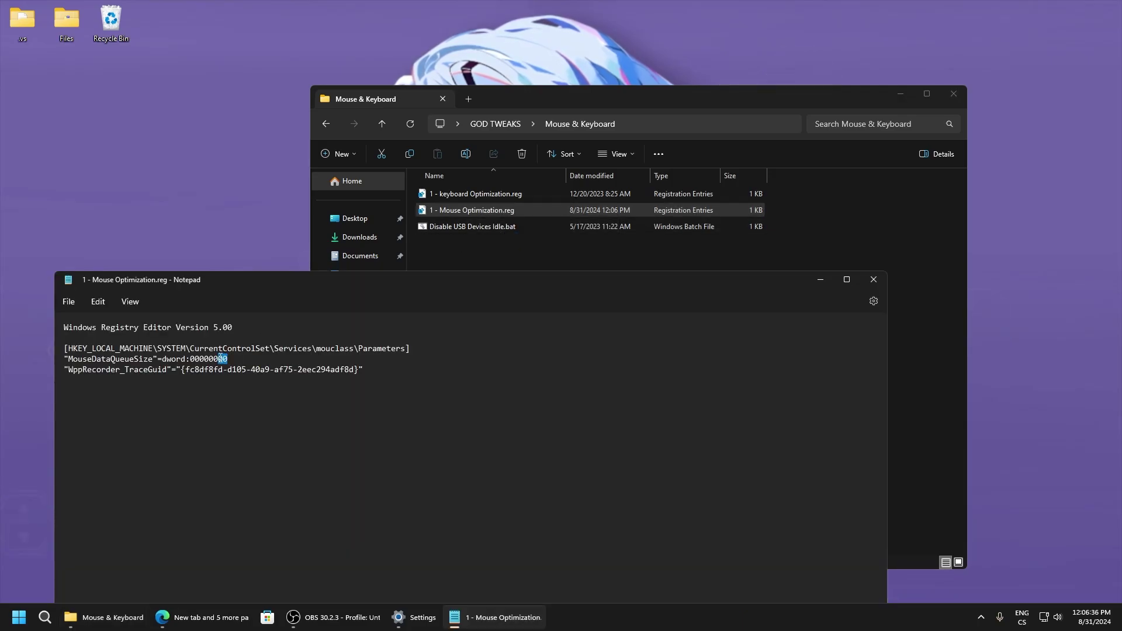
pyautogui.click(874, 279)
pyautogui.rightClick(460, 229)
pyautogui.moveTo(497, 278)
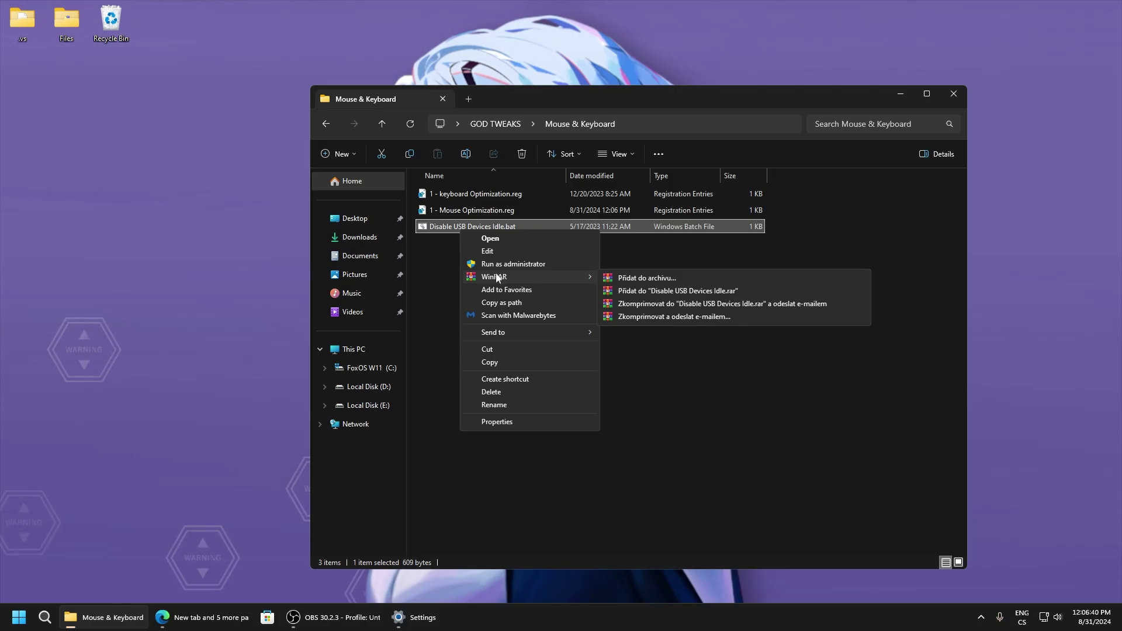
pyautogui.press('Escape')
pyautogui.press('Escape')
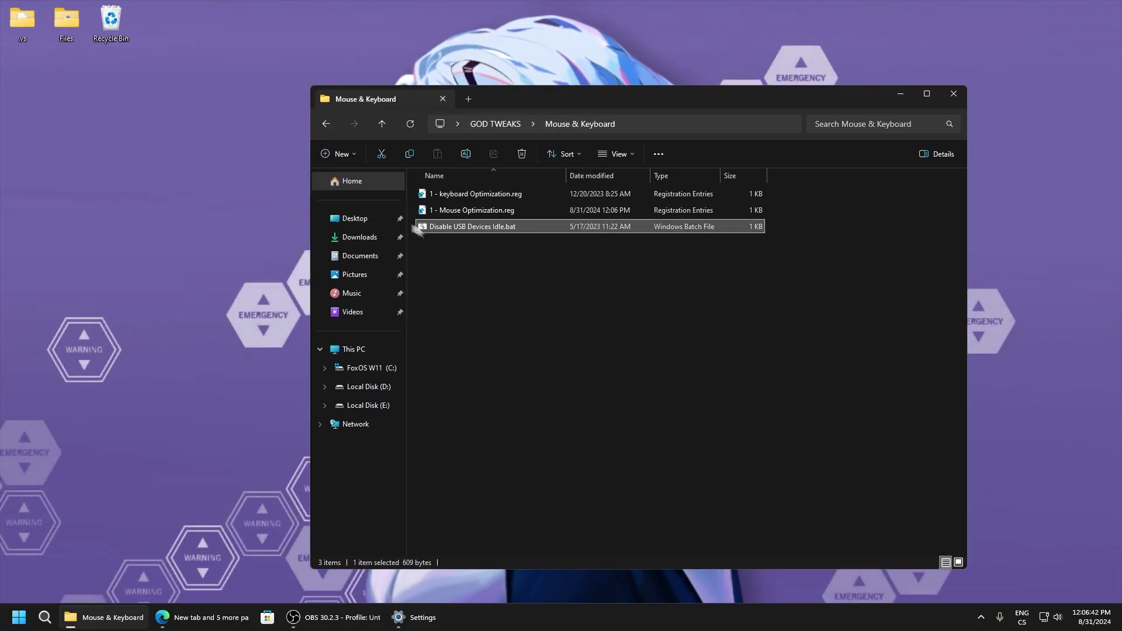
# Step: Go to the Optional Tweaks folder and launch !NSudo.exe
pyautogui.click(331, 127)
pyautogui.doubleClick(491, 292)
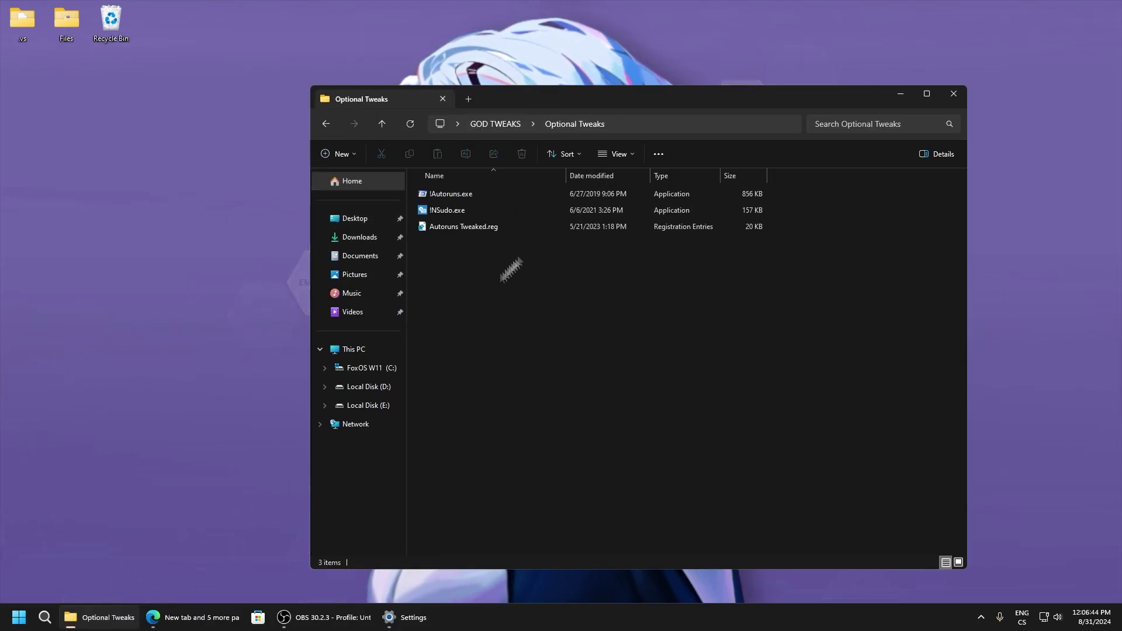
pyautogui.click(439, 211)
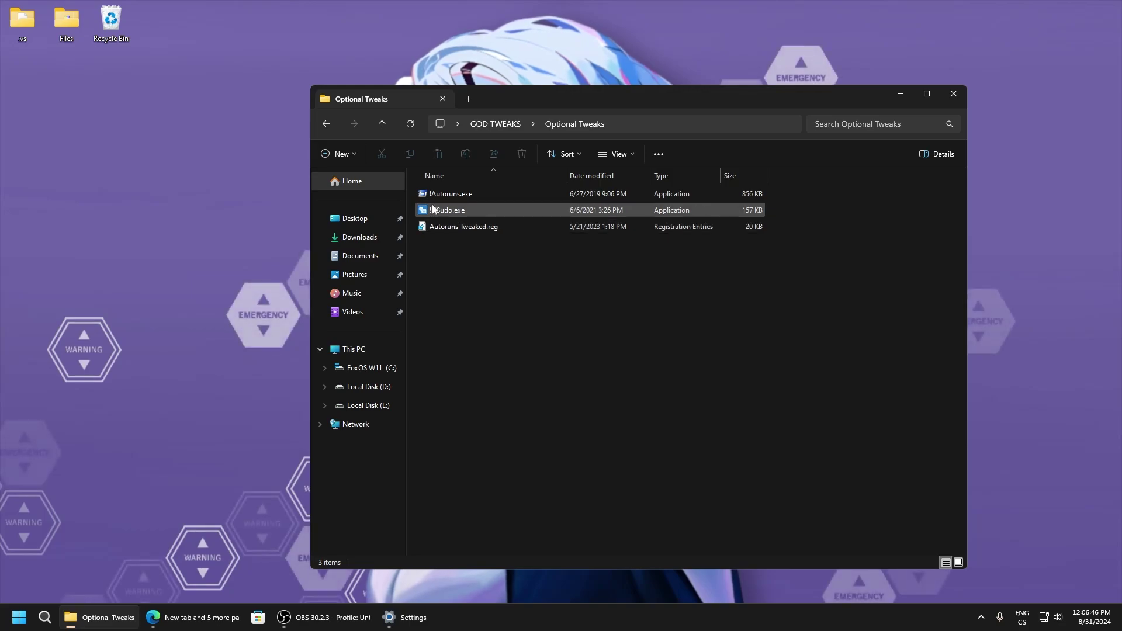
pyautogui.doubleClick(440, 213)
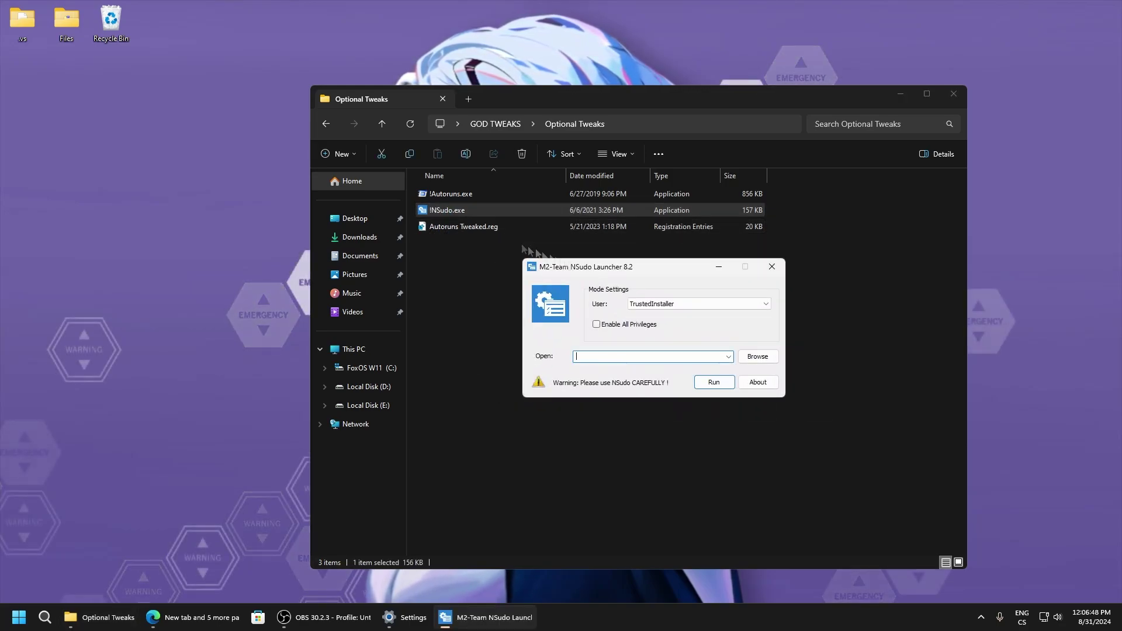
# Step: Load Autoruns Tweaked.reg into NSudo and run it as TrustedInstaller with all privileges enabled
pyautogui.moveTo(444, 227); pyautogui.dragTo(602, 358)
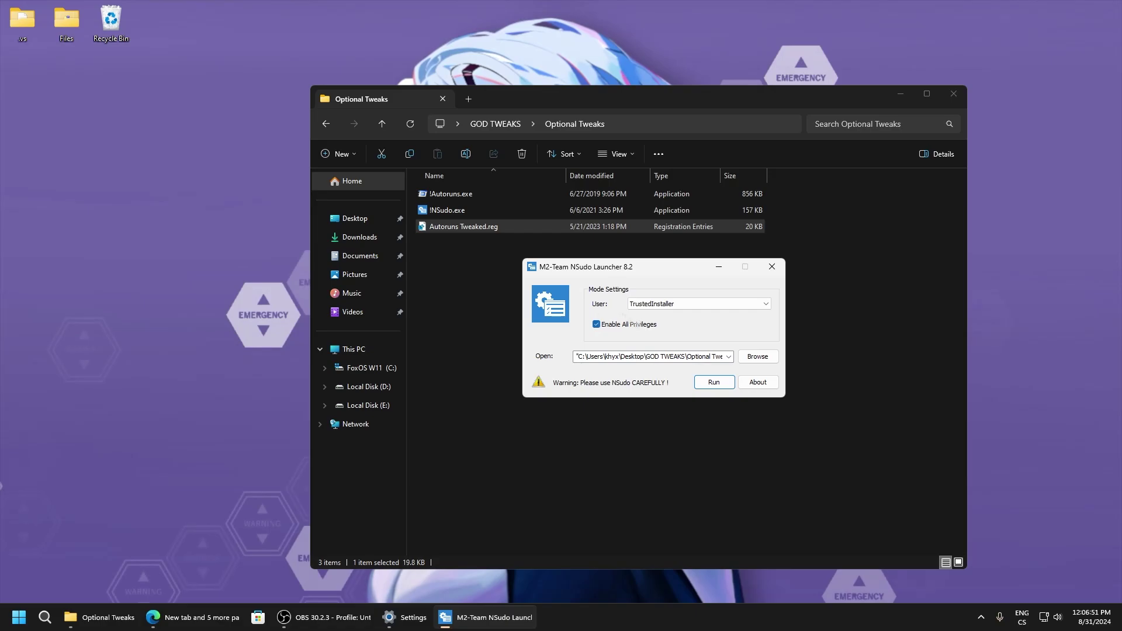
pyautogui.click(713, 382)
pyautogui.click(644, 325)
pyautogui.click(672, 311)
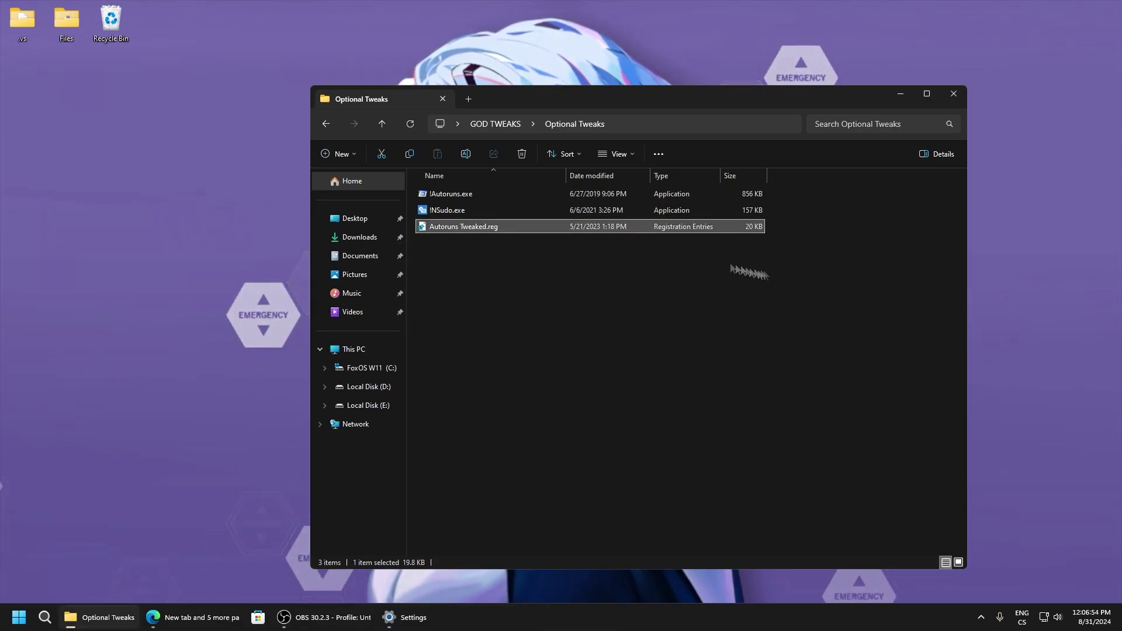
# Step: Open Autoruns Tweaked.reg in Notepad to look through its registry entries, and close it
pyautogui.rightClick(441, 230)
pyautogui.click(467, 253)
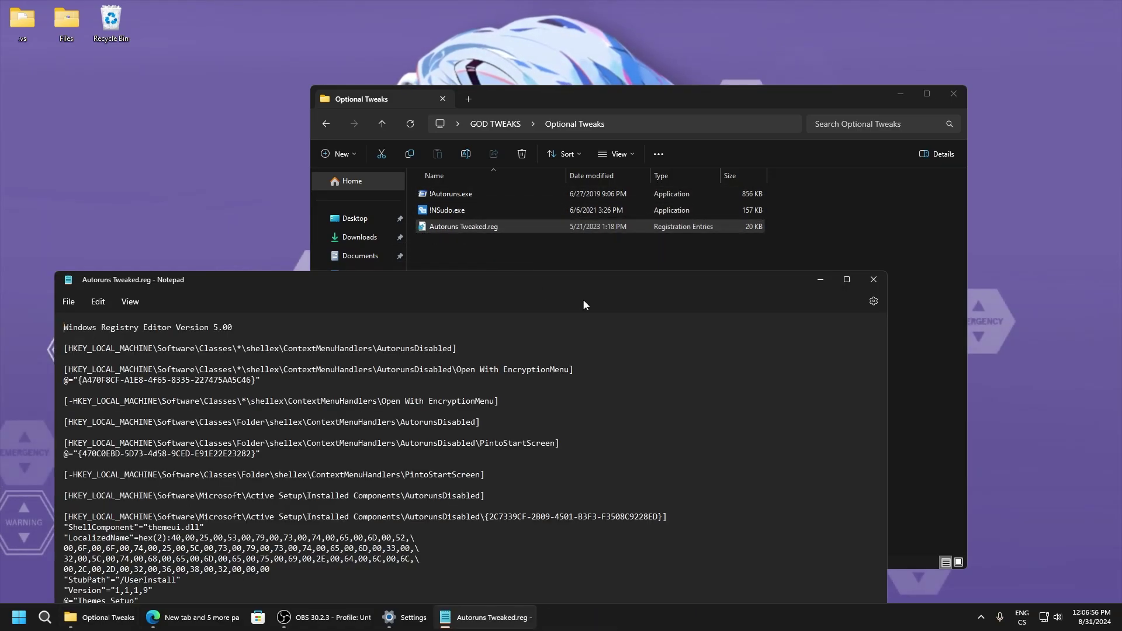
pyautogui.scroll(-15, 846, 379)
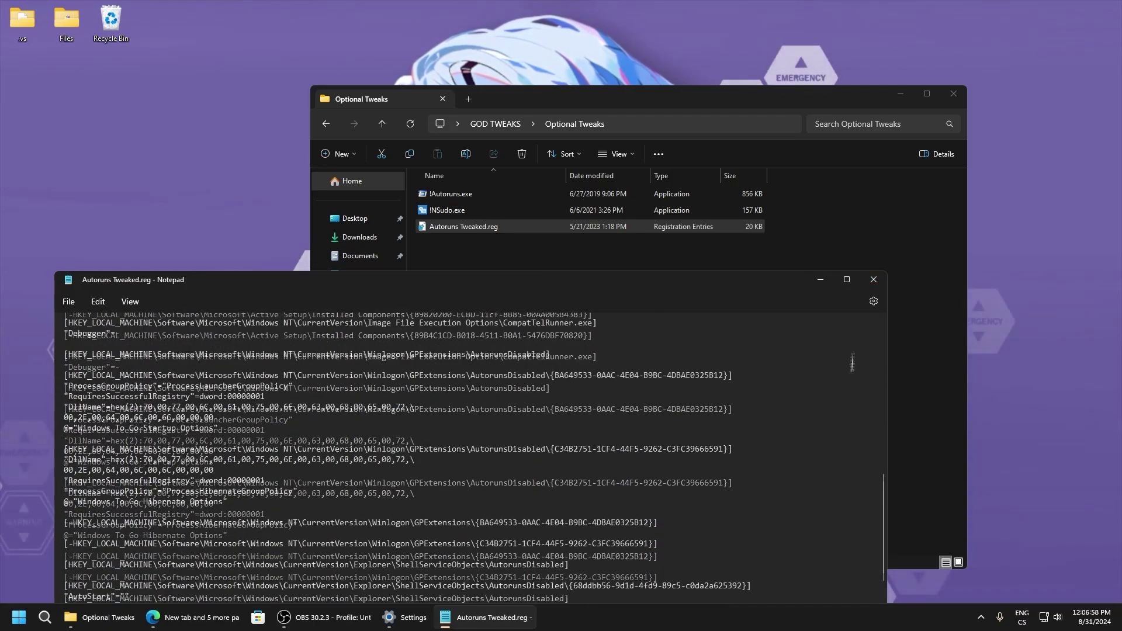
pyautogui.click(874, 279)
# Step: Merge all registry files in the Ping Tweaks folder into the registry, from Ping Optimization.reg through Ping Tweaks 2.reg
pyautogui.click(328, 128)
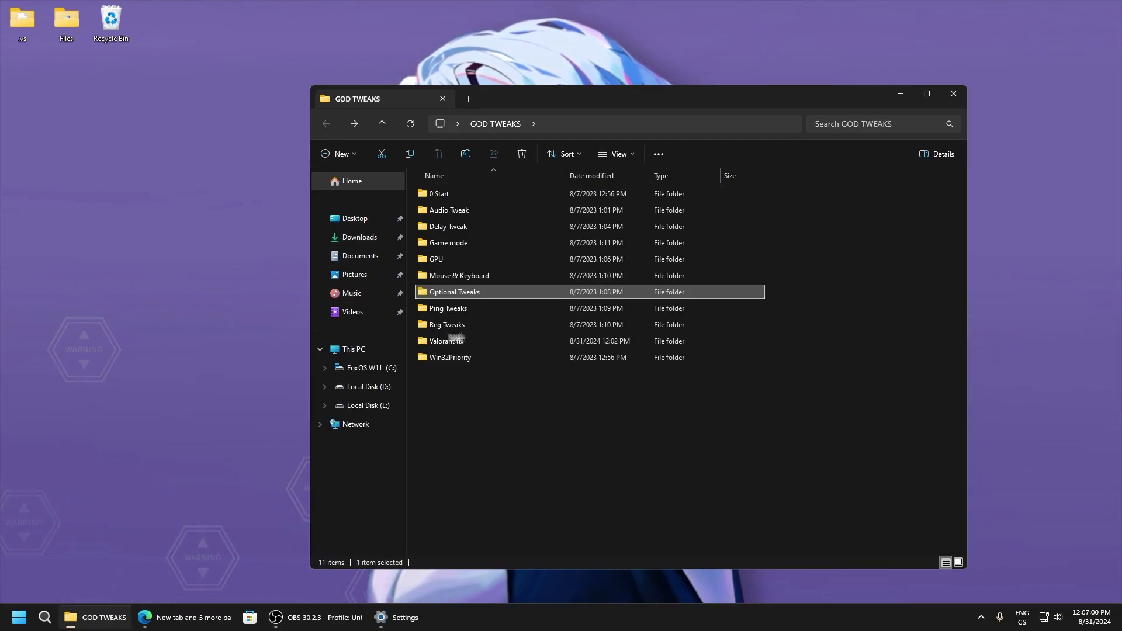
pyautogui.doubleClick(457, 311)
pyautogui.click(453, 196)
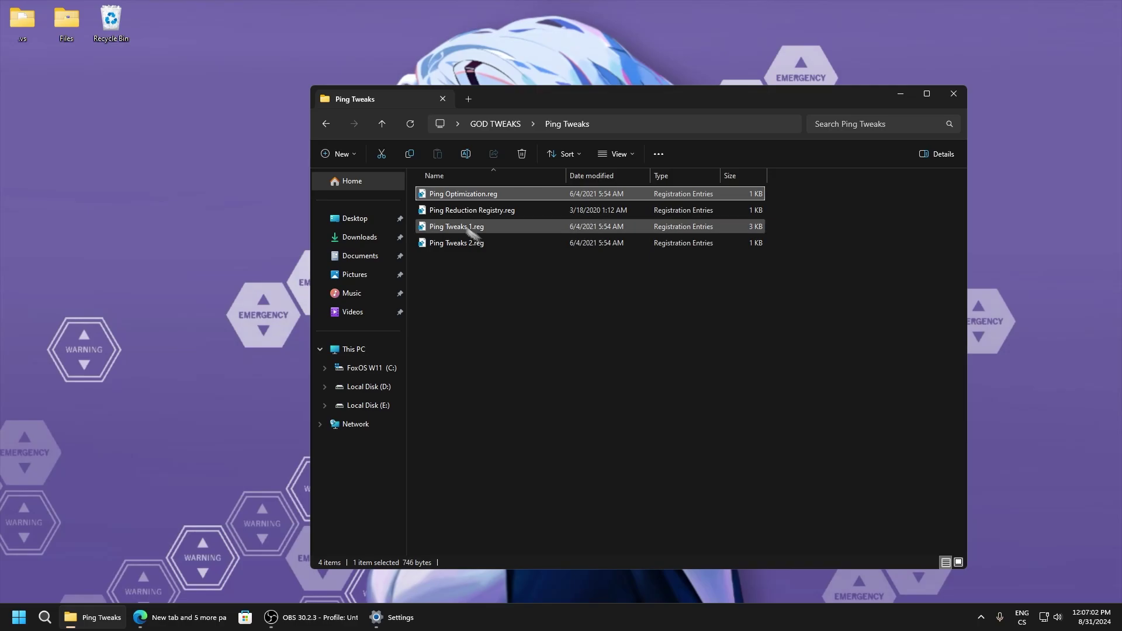
pyautogui.doubleClick(456, 210)
pyautogui.press('Return')
pyautogui.press('Return')
pyautogui.doubleClick(458, 226)
pyautogui.press('Return')
pyautogui.press('Return')
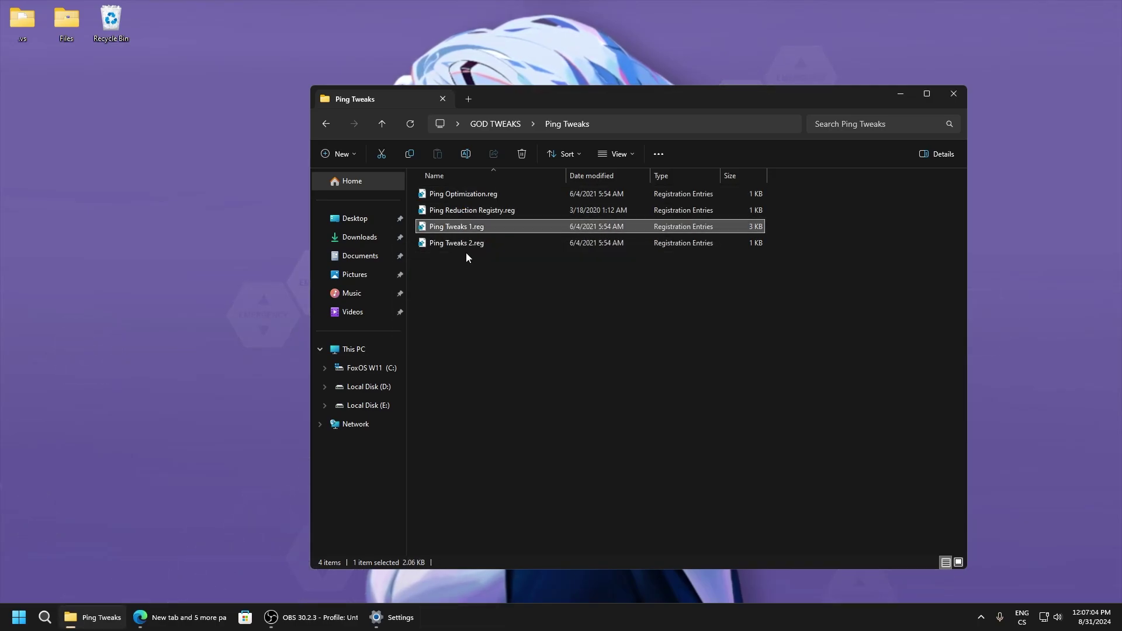
pyautogui.doubleClick(462, 243)
pyautogui.press('Return')
# Step: In the Reg Tweaks folder, merge Double Click to Apply.reg, low ping and delay.reg and Memory Tweaks.reg into the registry
pyautogui.click(326, 124)
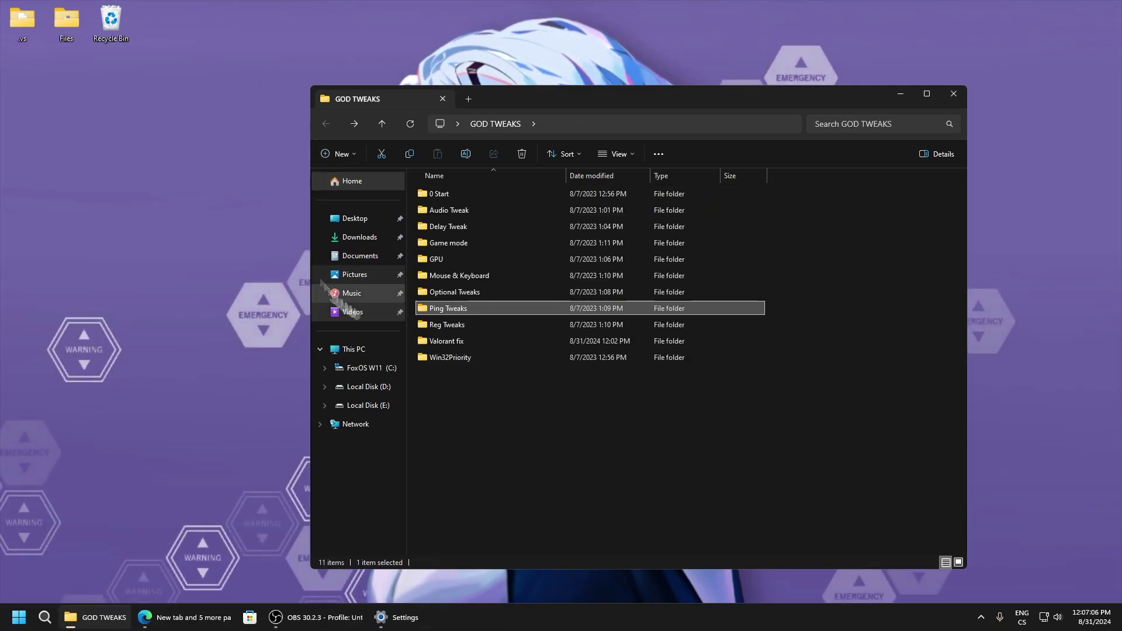
pyautogui.doubleClick(422, 326)
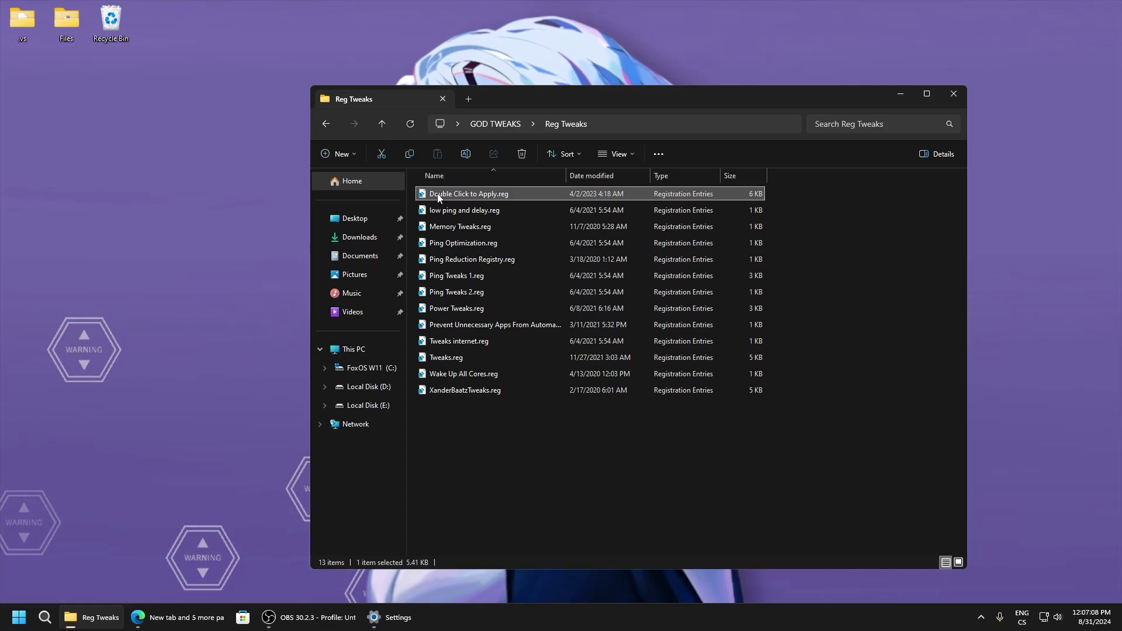
pyautogui.doubleClick(438, 194)
pyautogui.press('Return')
pyautogui.press('Return')
pyautogui.doubleClick(446, 210)
pyautogui.press('Return')
pyautogui.press('Return')
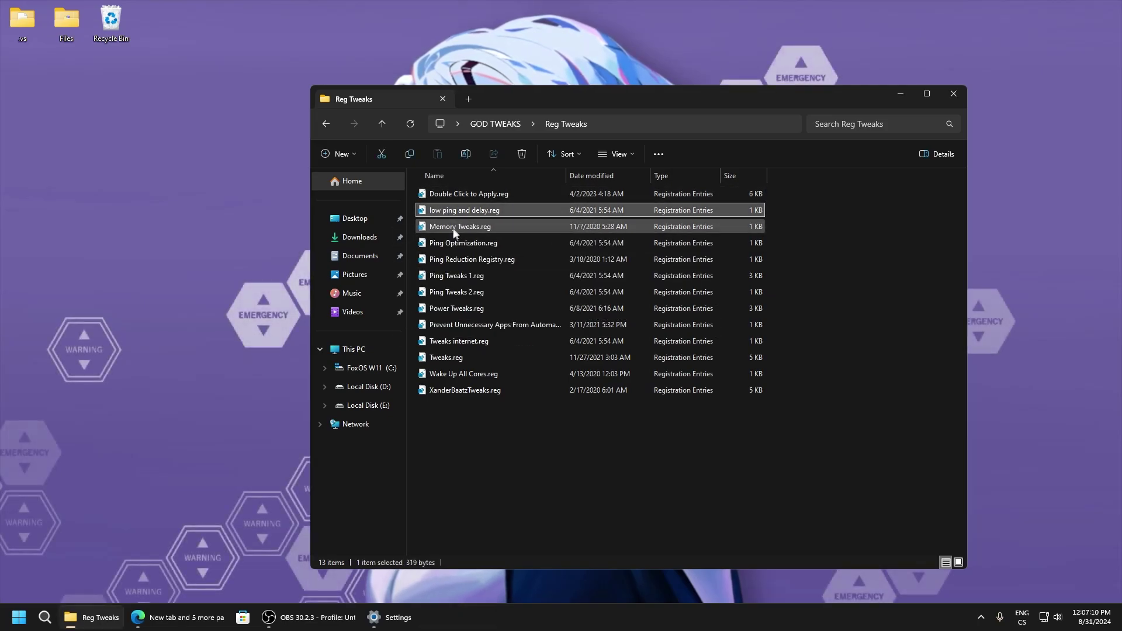
pyautogui.doubleClick(456, 228)
pyautogui.press('Return')
# Step: Merge Ping Optimization.reg, Ping Reduction Registry.reg, Ping Tweaks 1.reg and Ping Tweaks 2.reg from the Reg Tweaks folder
pyautogui.doubleClick(457, 245)
pyautogui.press('Return')
pyautogui.doubleClick(464, 260)
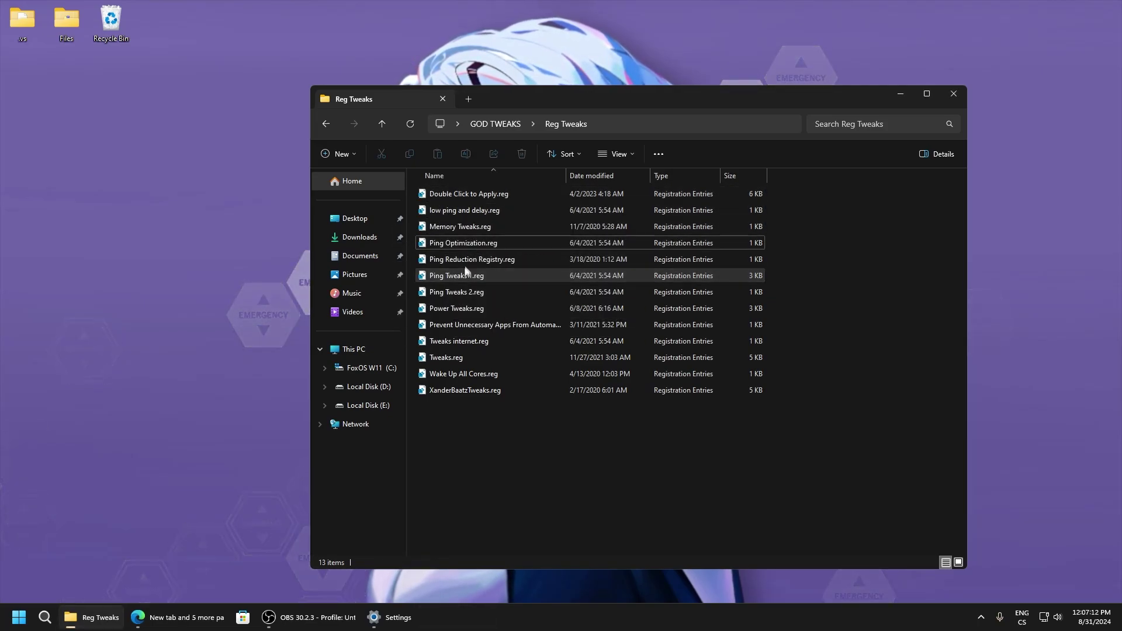
pyautogui.press('Return')
pyautogui.doubleClick(464, 276)
pyautogui.press('Return')
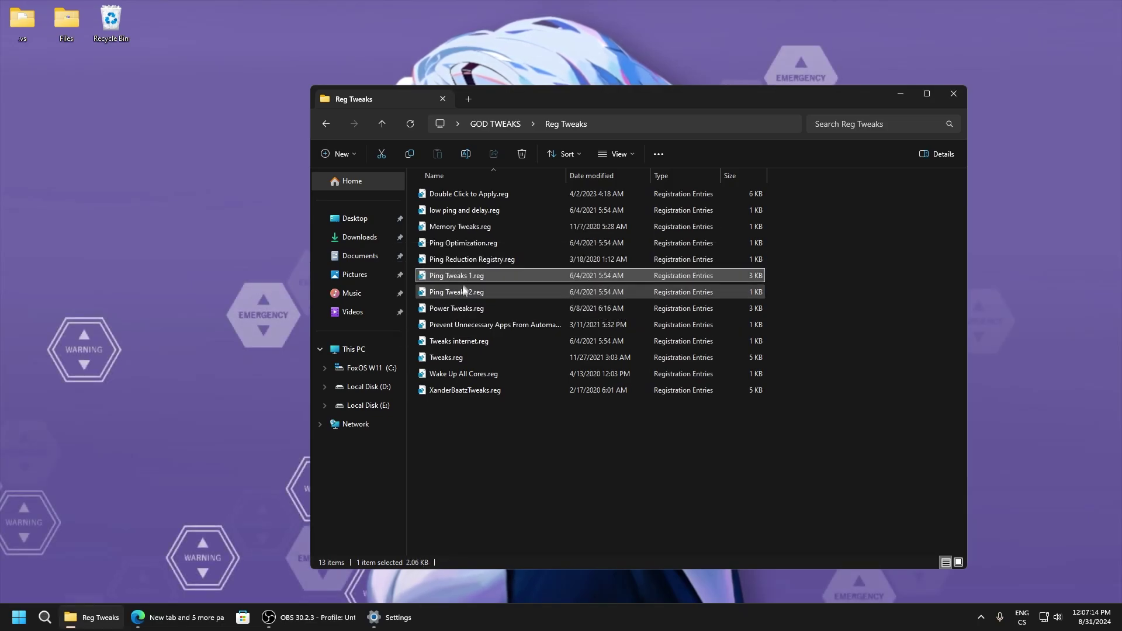
pyautogui.doubleClick(462, 294)
pyautogui.press('Return')
# Step: Merge Power Tweaks.reg, the Prevent Unnecessary Apps registry file and Tweaks internet.reg into the registry
pyautogui.doubleClick(476, 311)
pyautogui.press('Return')
pyautogui.doubleClick(469, 326)
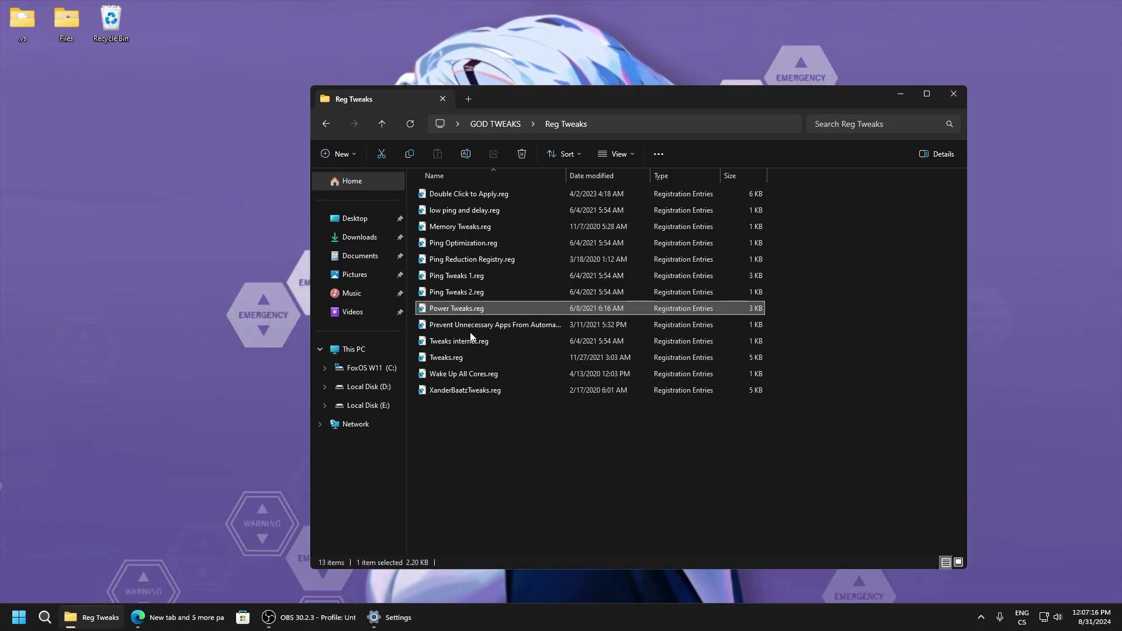
pyautogui.press('Return')
pyautogui.doubleClick(461, 342)
pyautogui.press('Return')
# Step: Merge Tweaks.reg, Wake Up All Cores.reg and XanderBaatzTweaks.reg into the registry
pyautogui.doubleClick(467, 357)
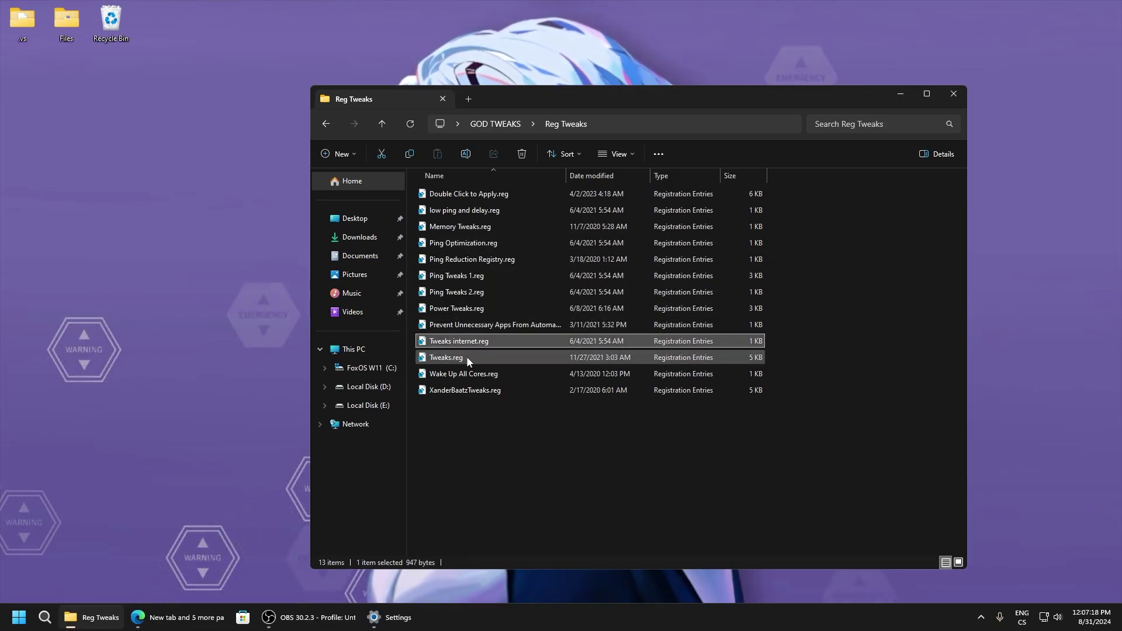
pyautogui.press('Return')
pyautogui.press('Return')
pyautogui.doubleClick(472, 375)
pyautogui.press('Return')
pyautogui.press('Return')
pyautogui.doubleClick(476, 389)
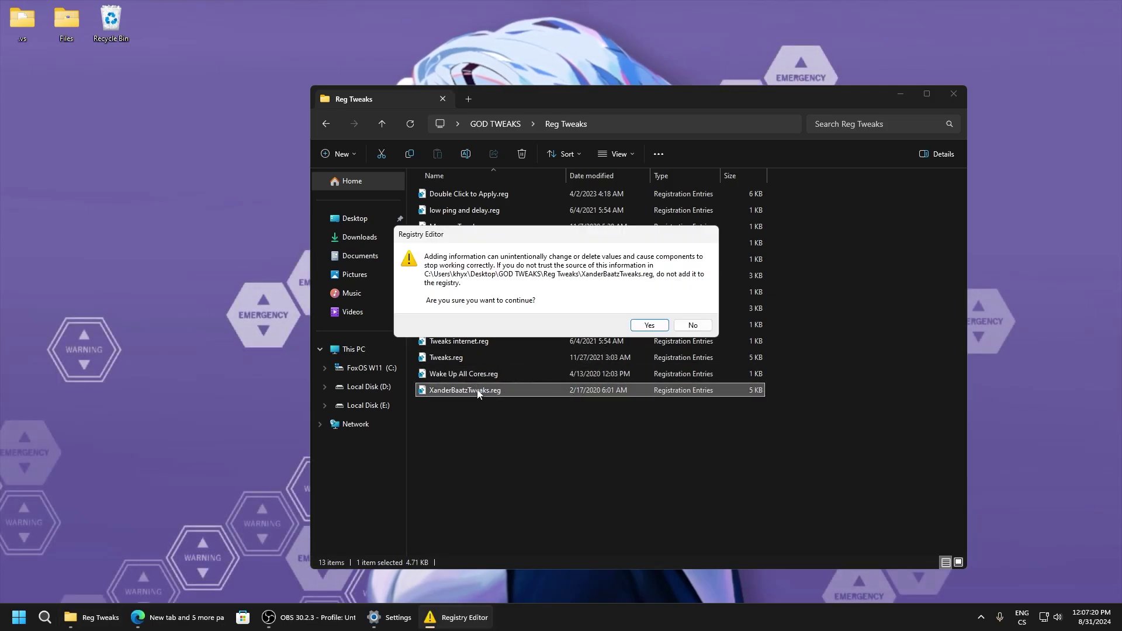
pyautogui.press('Return')
pyautogui.press('Return')
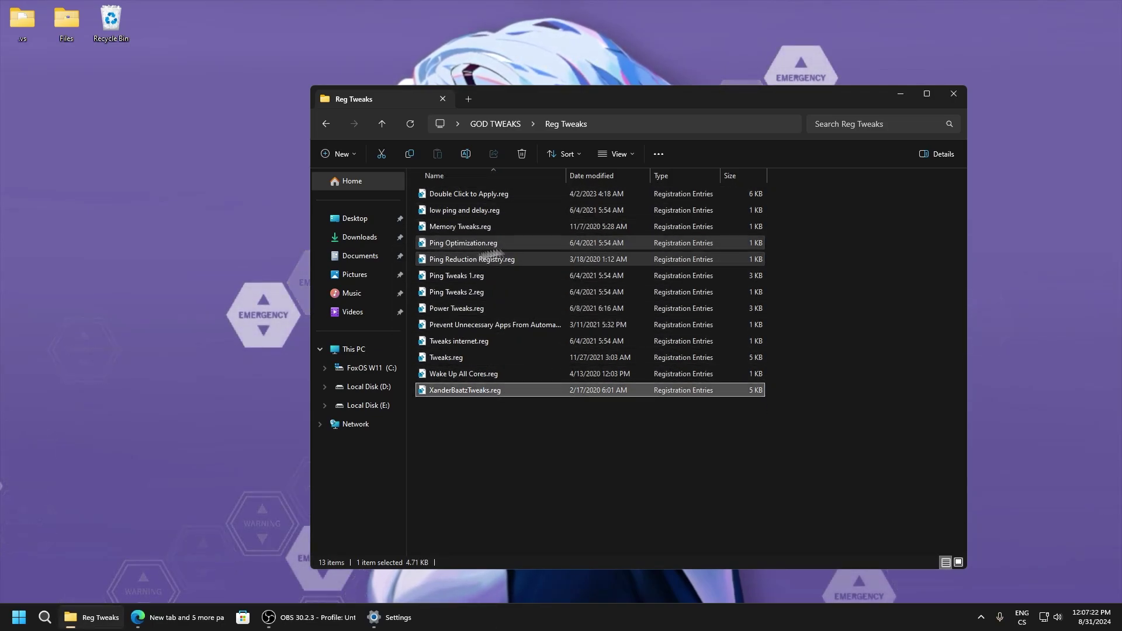
pyautogui.click(417, 194)
pyautogui.click(437, 227)
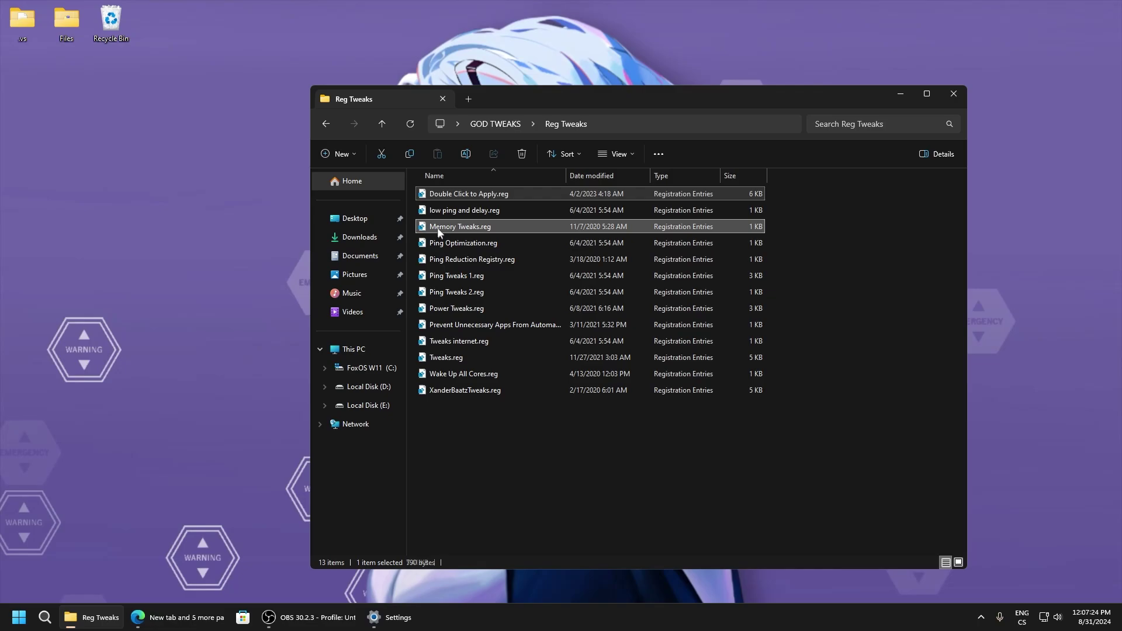
# Step: Go to the Win32Priority folder and open 28 hex.reg in Notepad for editing
pyautogui.click(326, 123)
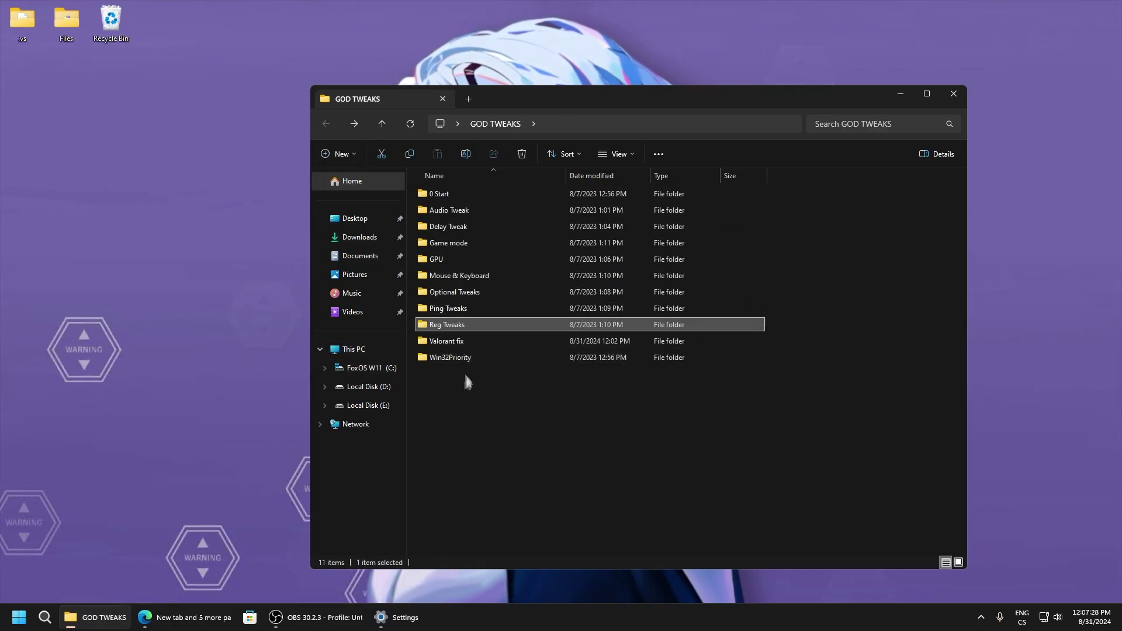
pyautogui.click(475, 344)
pyautogui.doubleClick(440, 356)
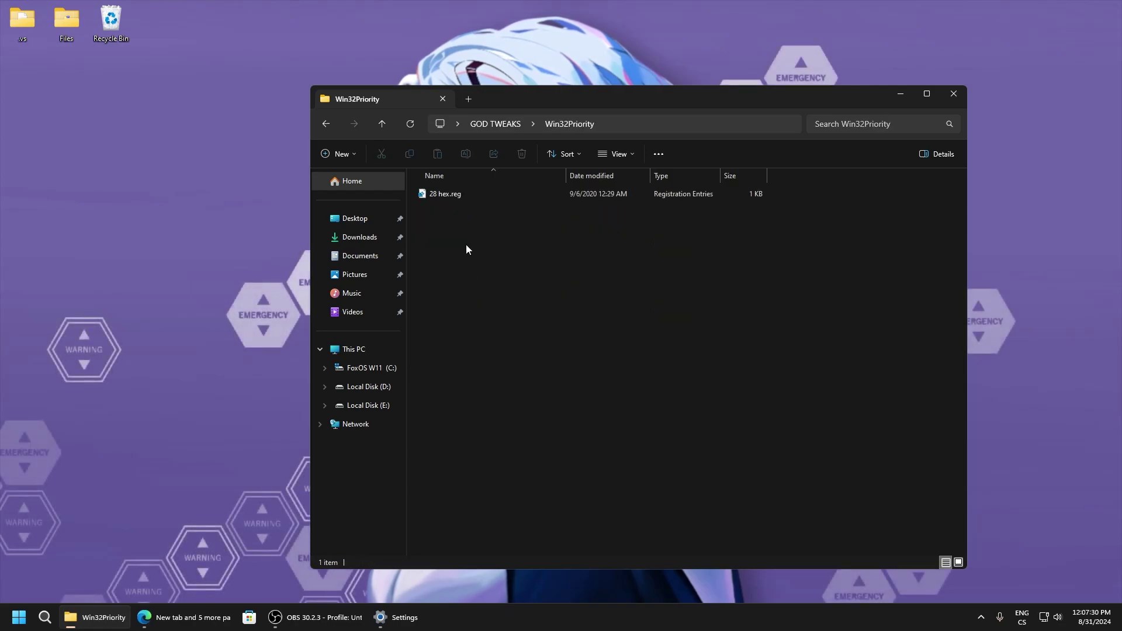
pyautogui.rightClick(432, 194)
pyautogui.click(455, 216)
pyautogui.moveTo(328, 290); pyautogui.dragTo(418, 249)
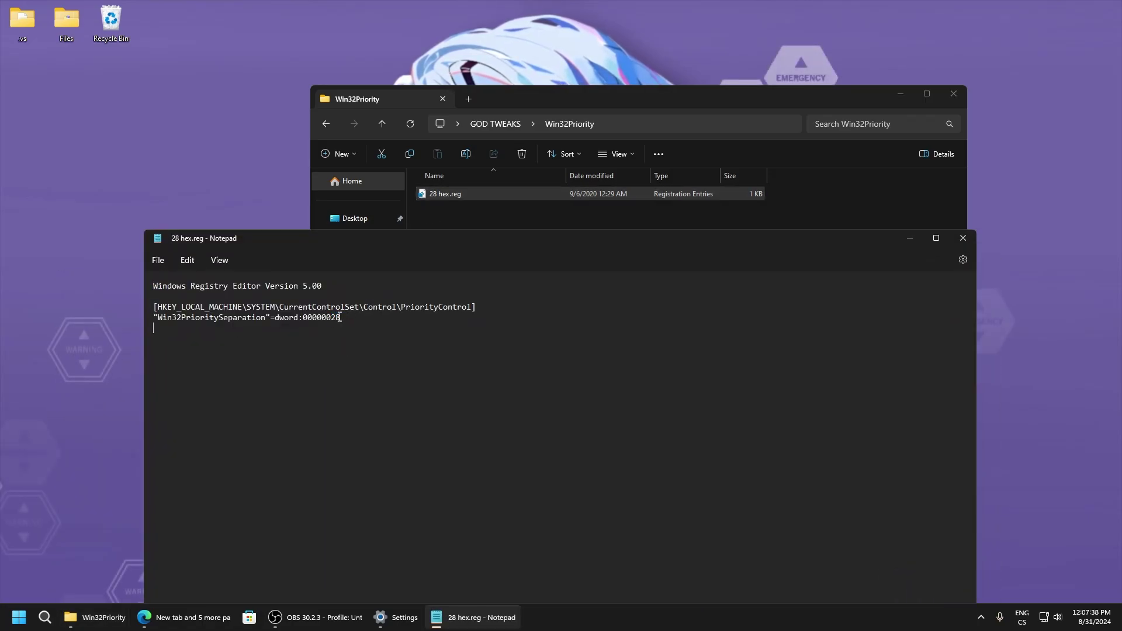
# Step: Set Win32PrioritySeparation to dword:00000028, close 28 hex.reg with the changes saved, and return to the GOD TWEAKS folder
pyautogui.moveTo(340, 318); pyautogui.dragTo(334, 317)
pyautogui.write('2')
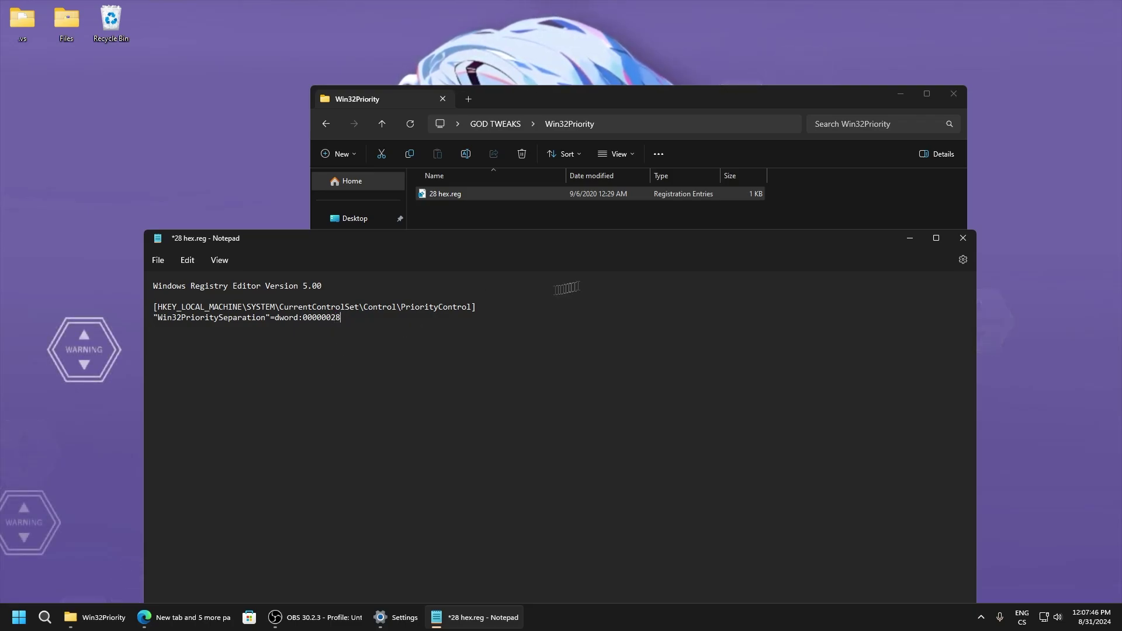
pyautogui.click(962, 239)
pyautogui.press('Return')
pyautogui.press('Return')
pyautogui.press('Return')
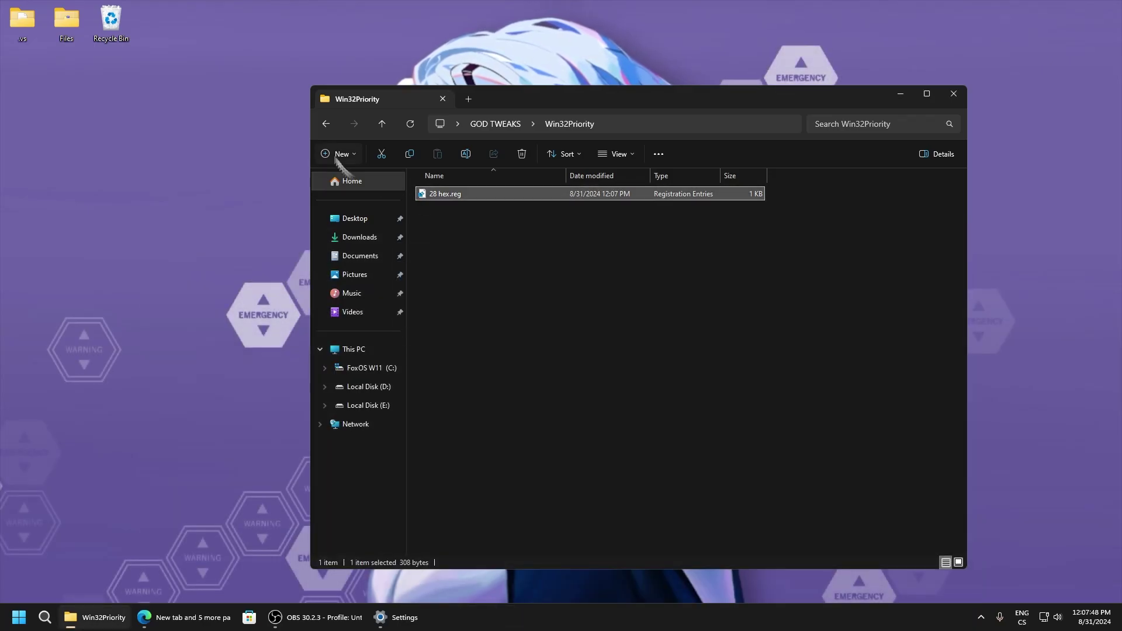
pyautogui.click(327, 123)
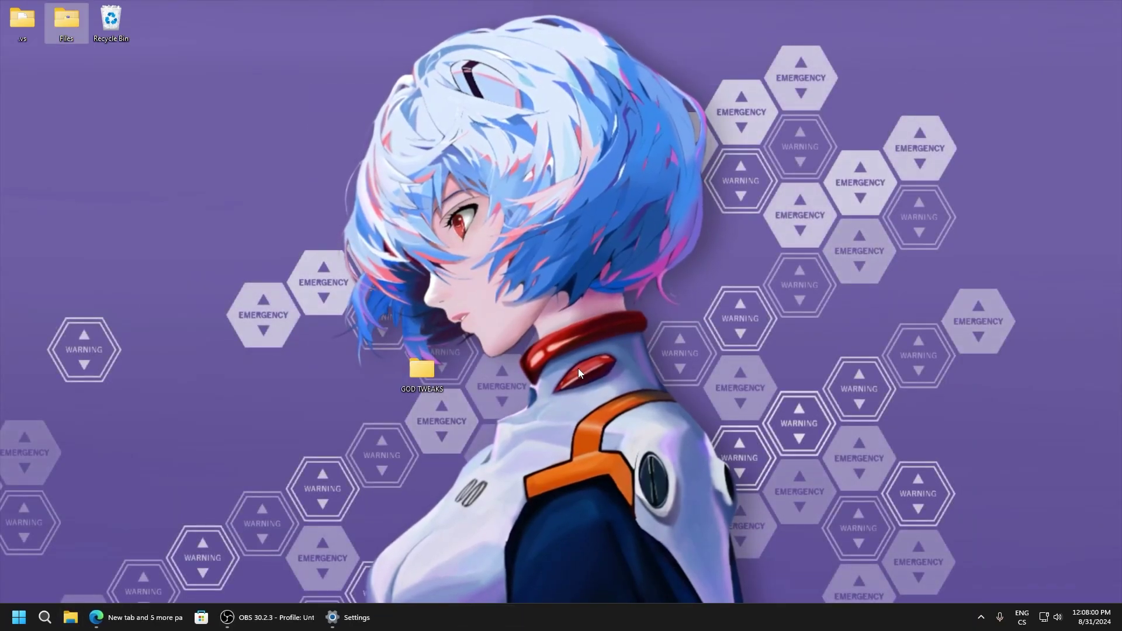